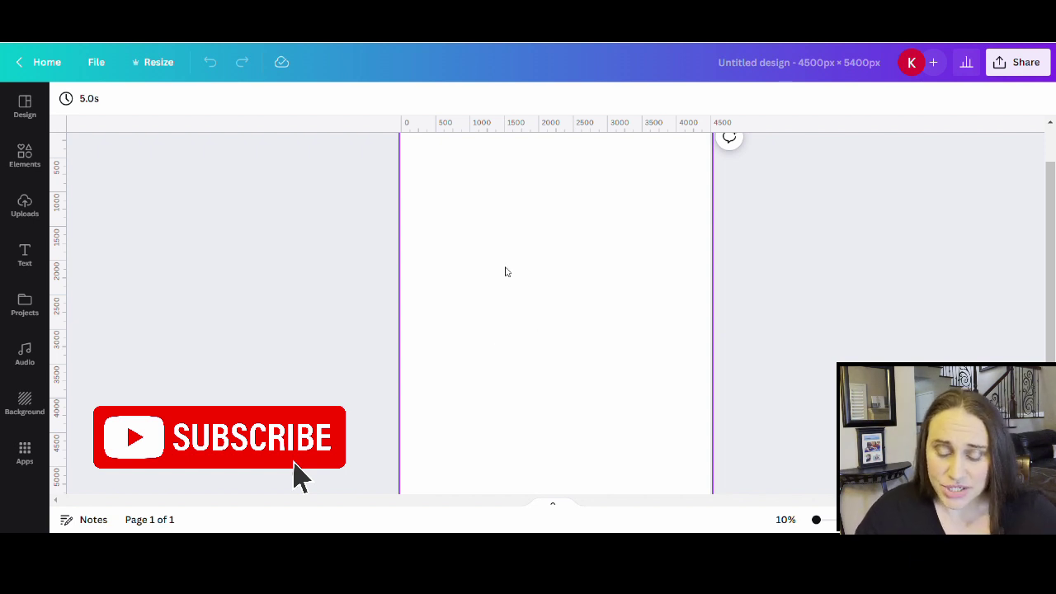
- Set the blank page's background color to black
click(508, 297)
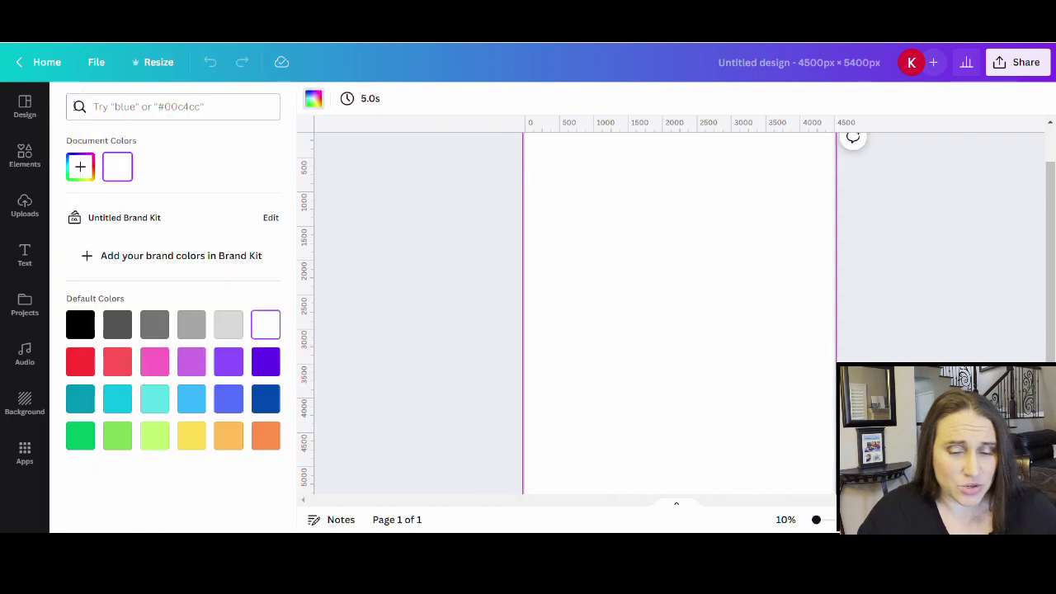
click(69, 101)
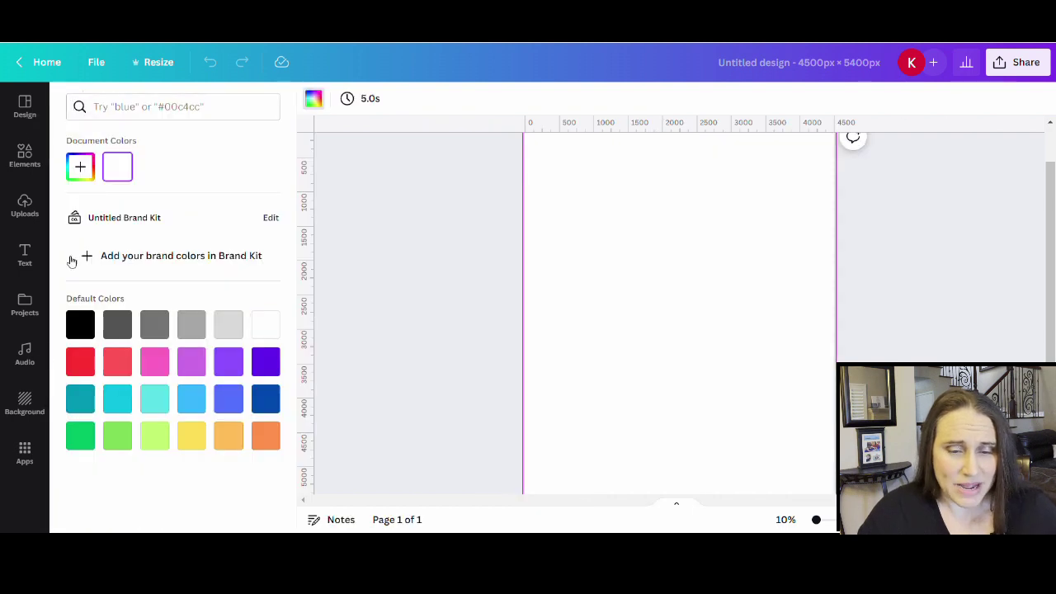
click(80, 331)
click(413, 324)
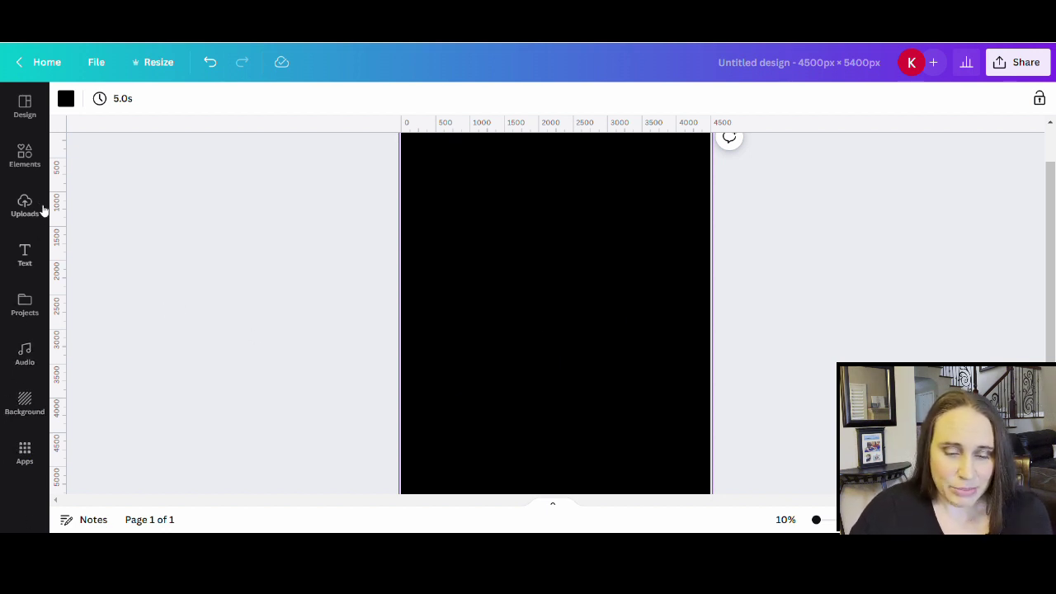
- Search the elements for "video game controller" graphics and add the solid gamepad silhouette with two thumbsticks to the page
click(24, 162)
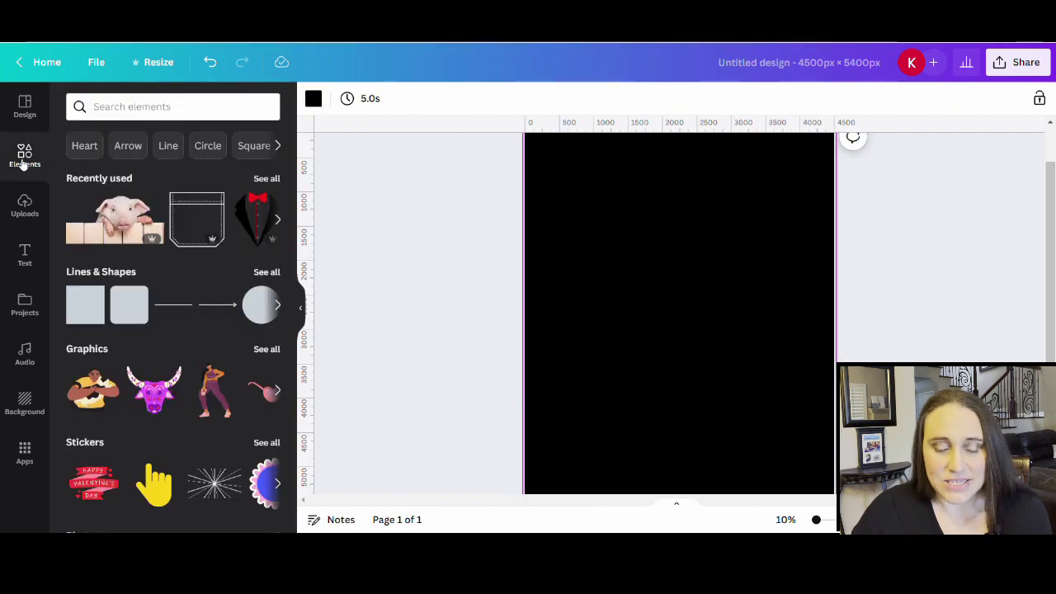
click(150, 107)
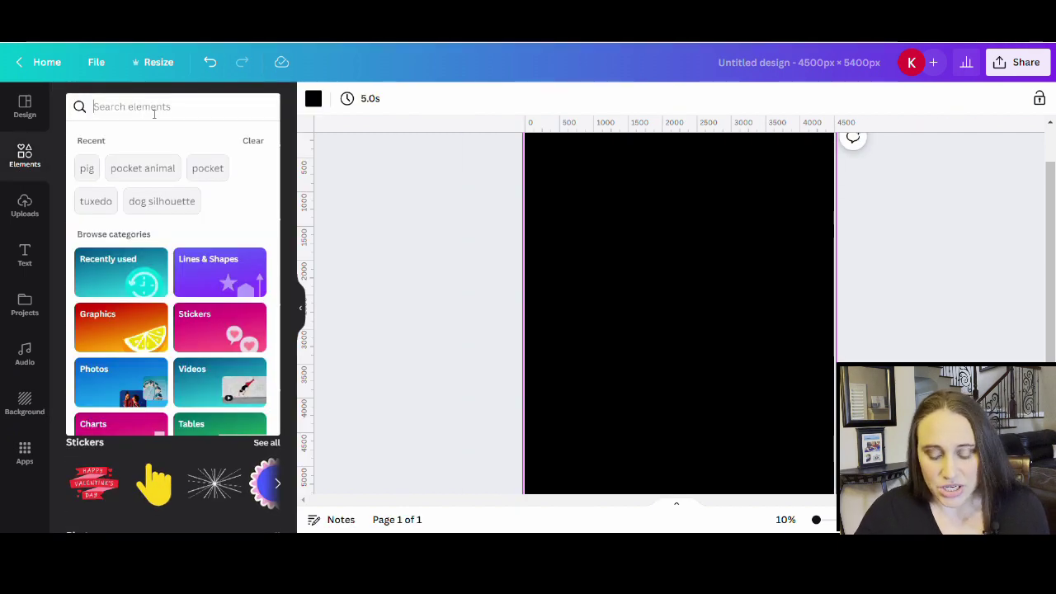
text(video)
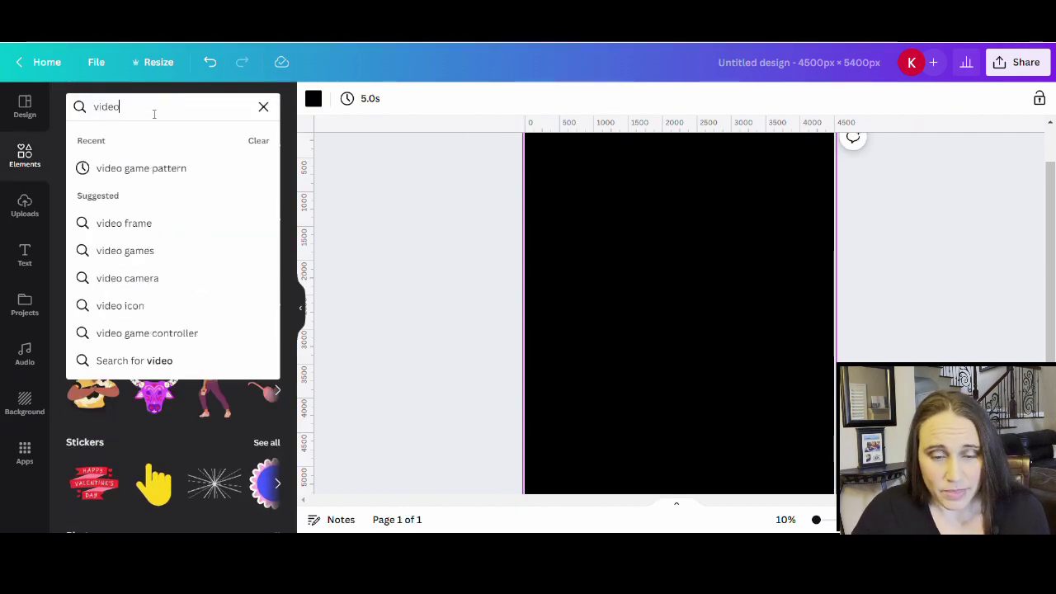
text( game co)
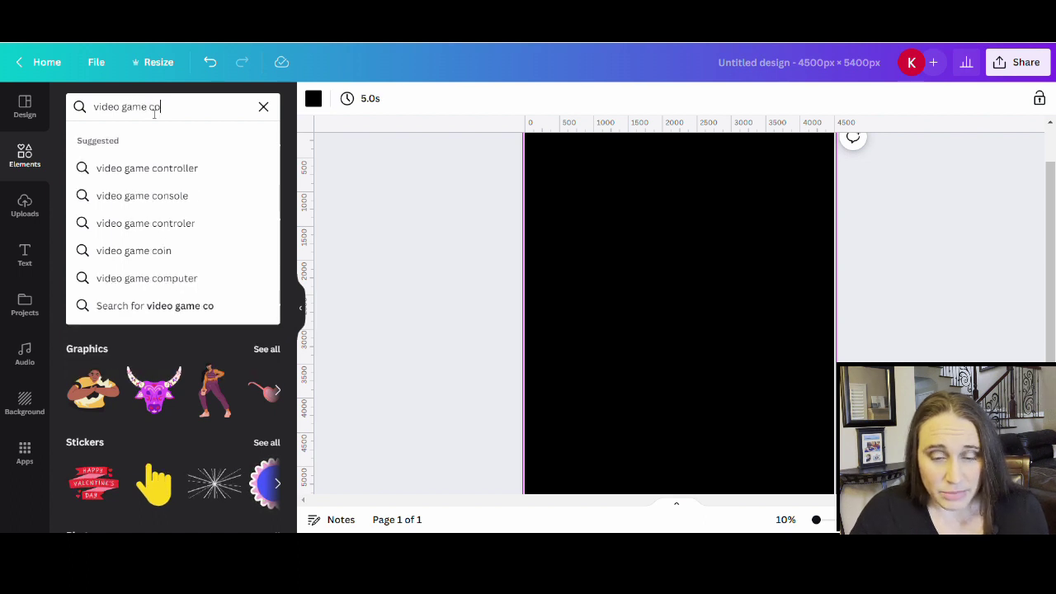
text(ntroller)
key(Return)
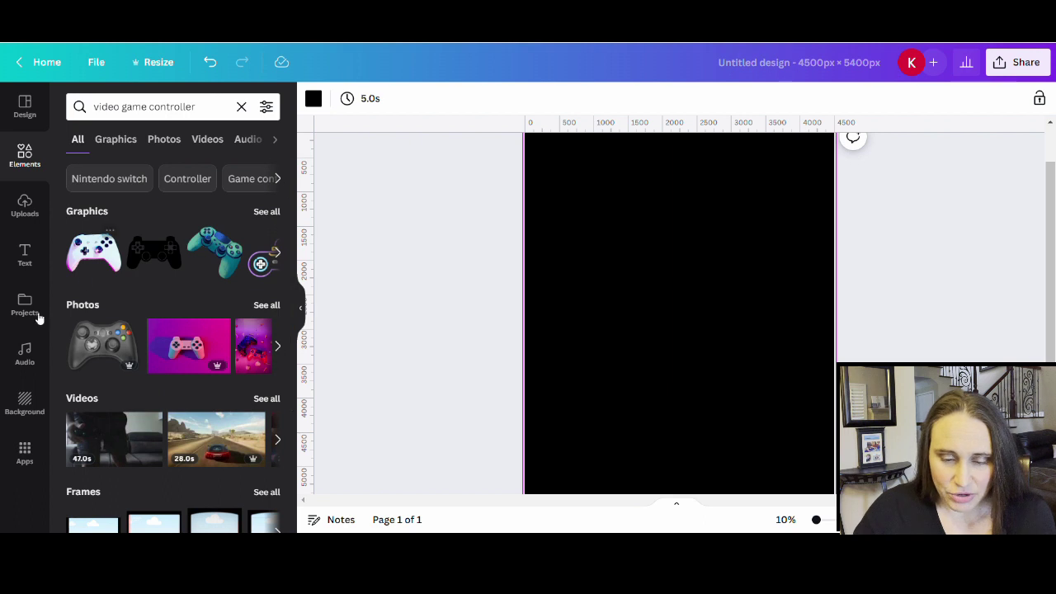
click(273, 211)
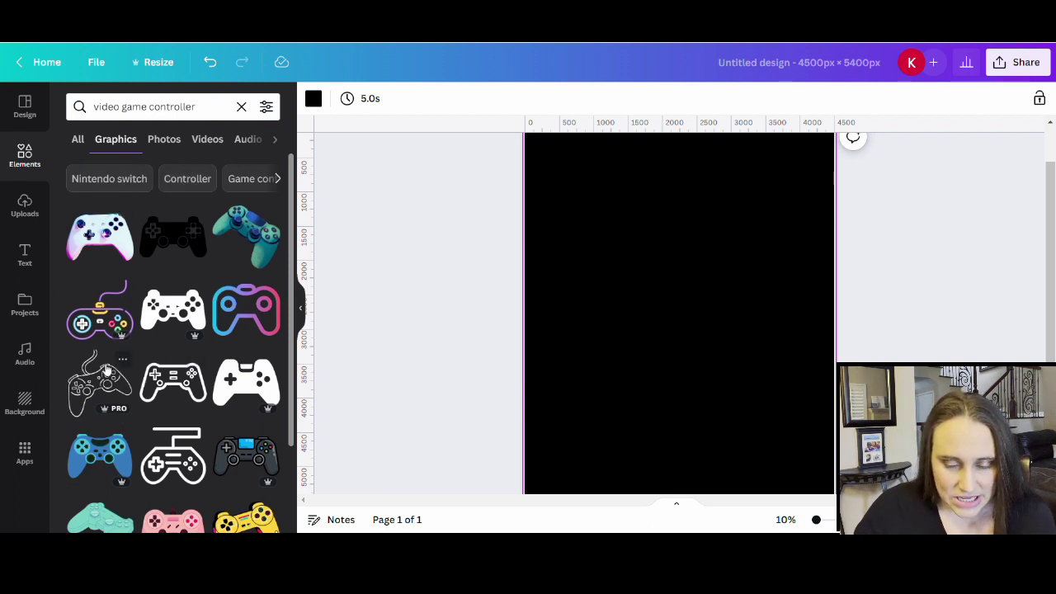
click(183, 317)
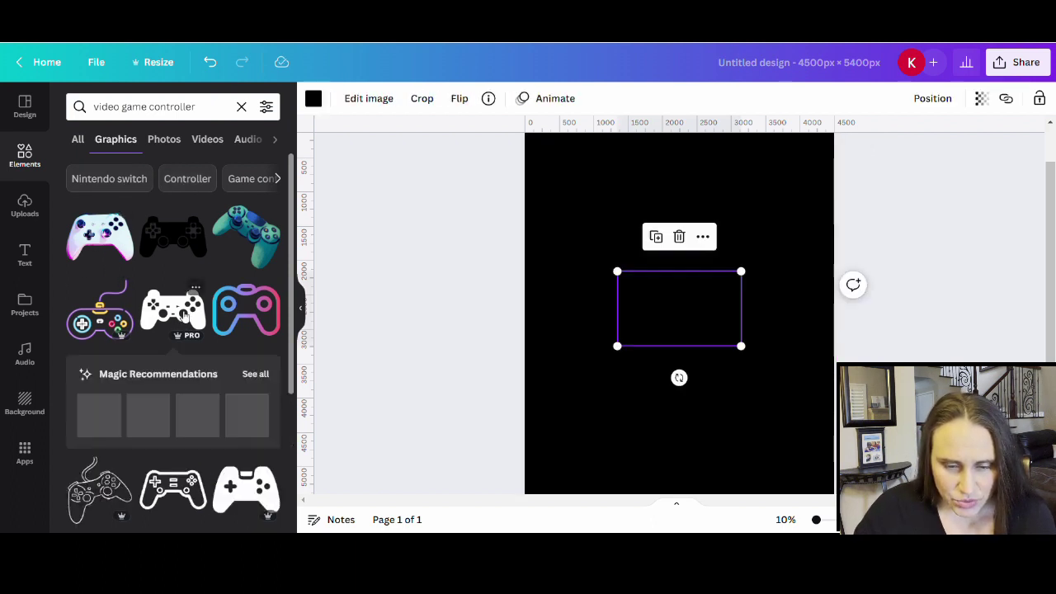
- Recolor the controller silhouette white against the black page
click(313, 99)
click(265, 324)
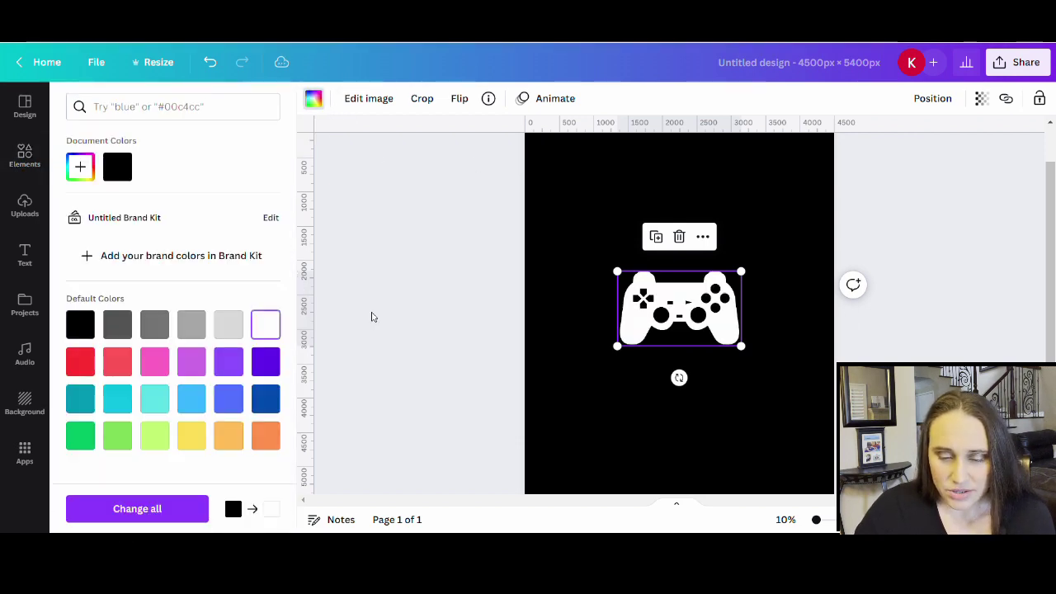
click(440, 310)
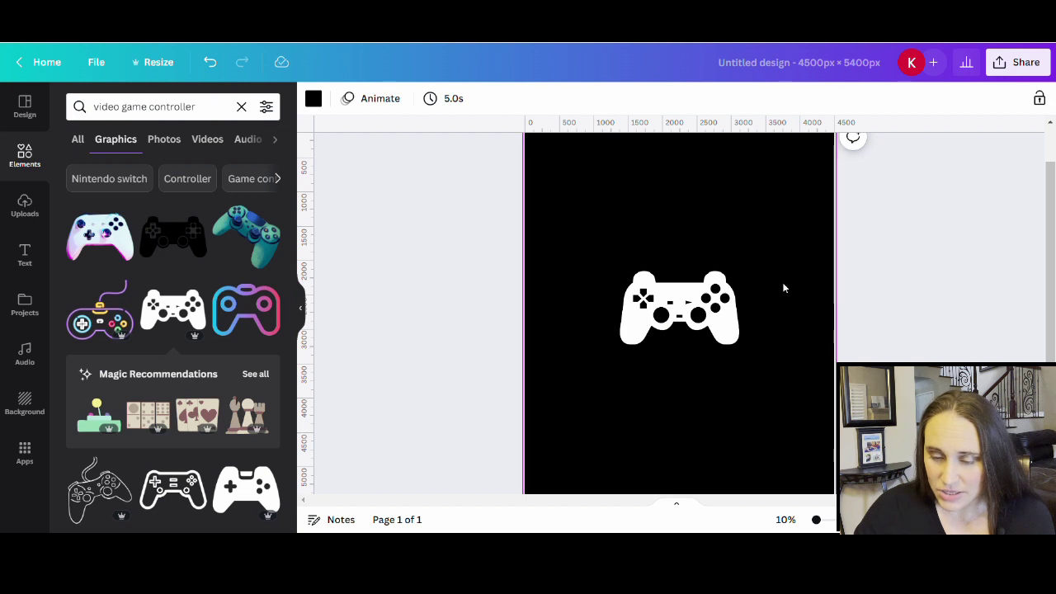
- Enlarge the controller graphic to nearly the full page width and move it slightly up so it sits centered horizontally
click(737, 330)
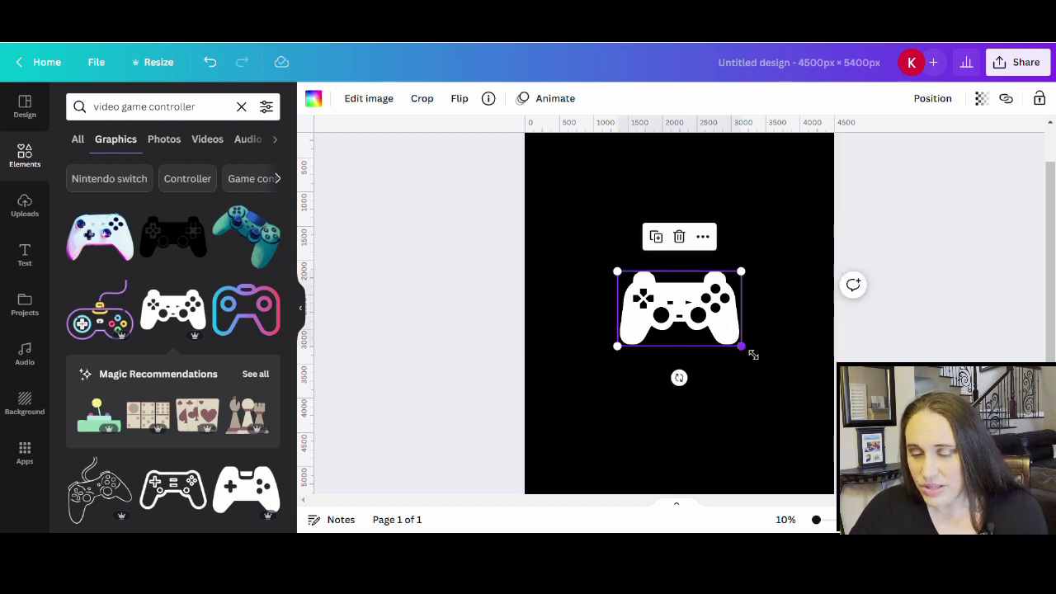
drag(753, 354, 811, 390)
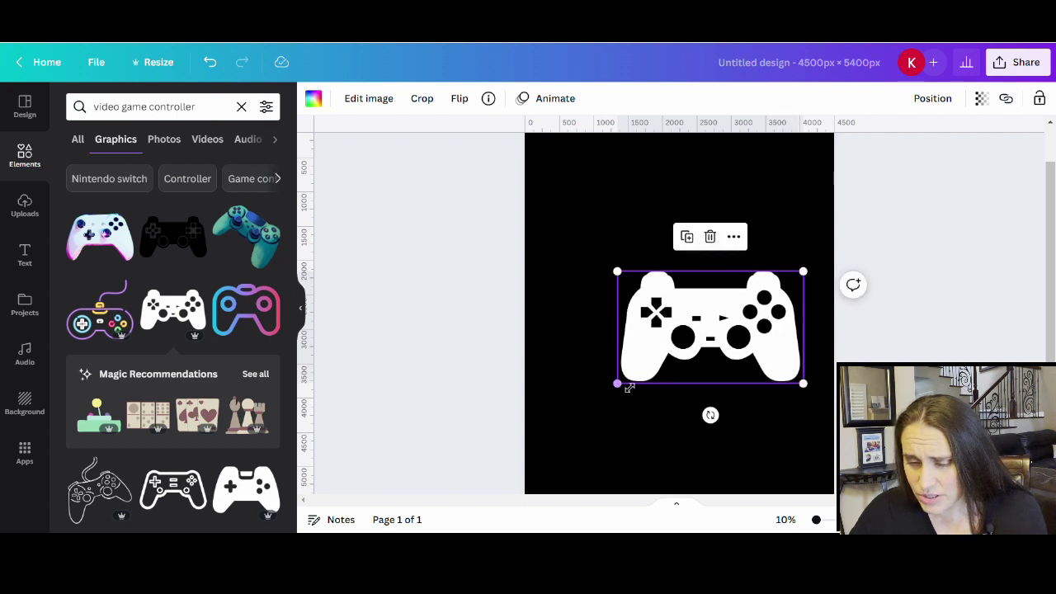
drag(620, 389, 532, 435)
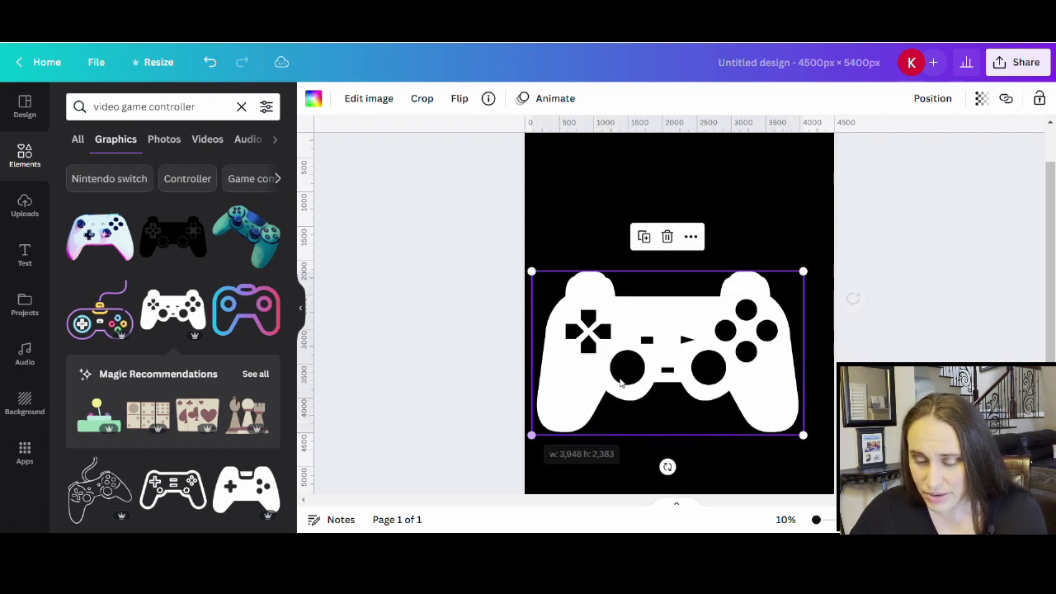
drag(804, 272, 820, 262)
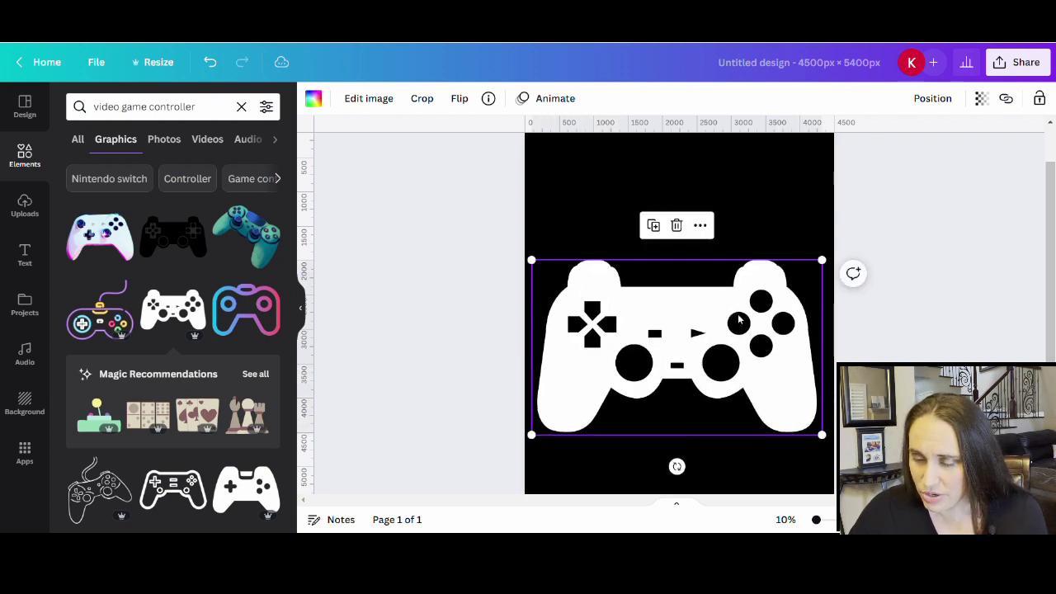
drag(742, 320, 748, 303)
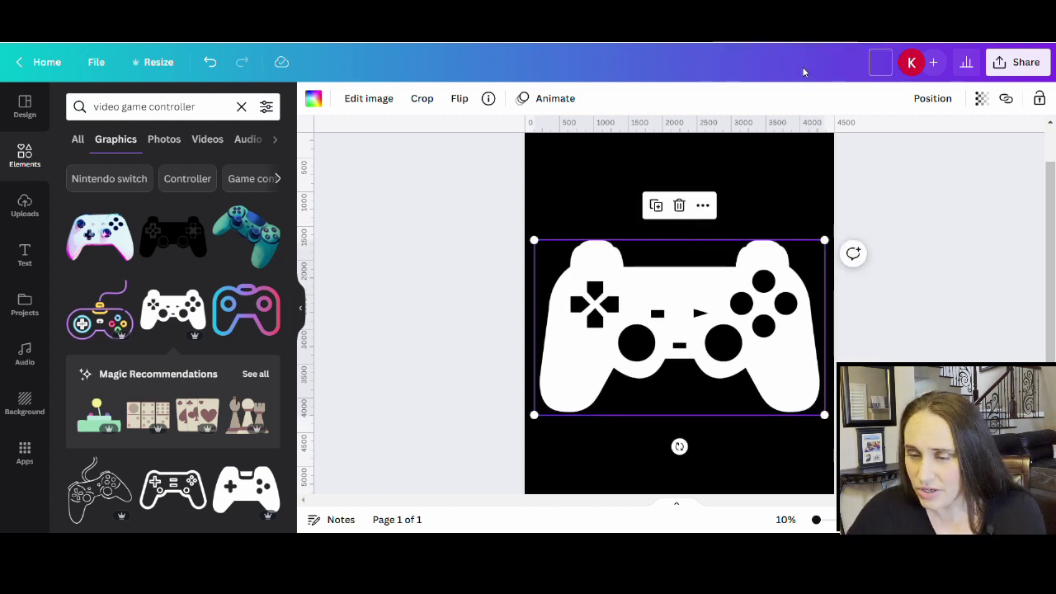
- Rename the design as "video game controller frame"
text(vi)
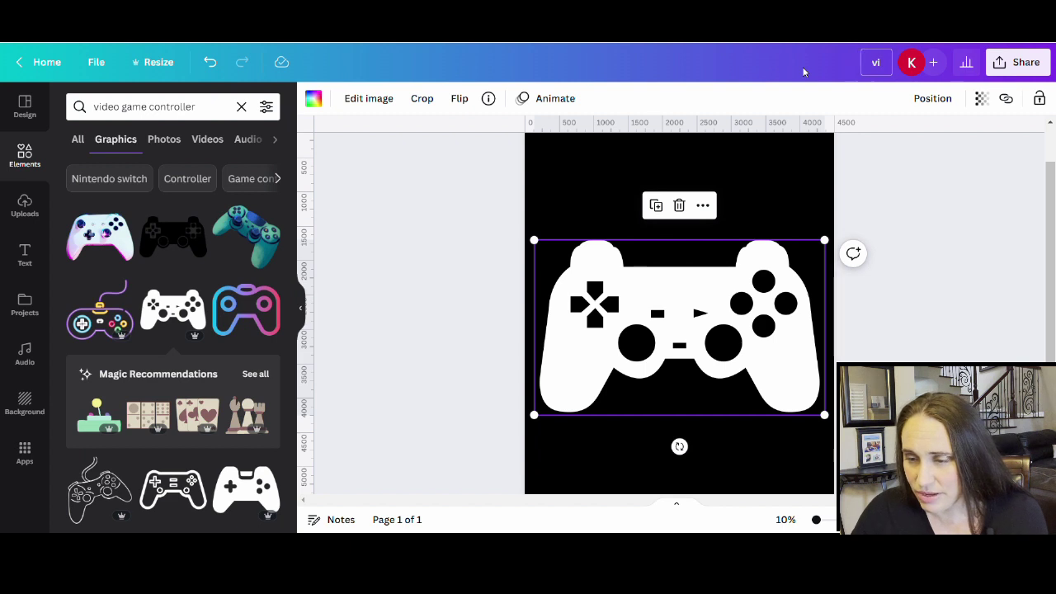
text(deo game)
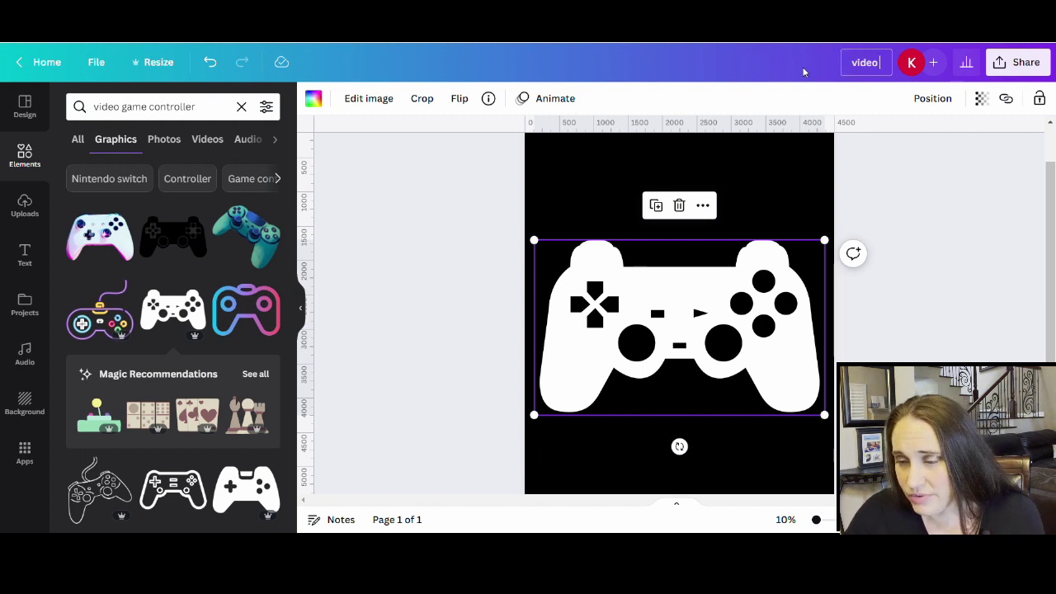
text( cont)
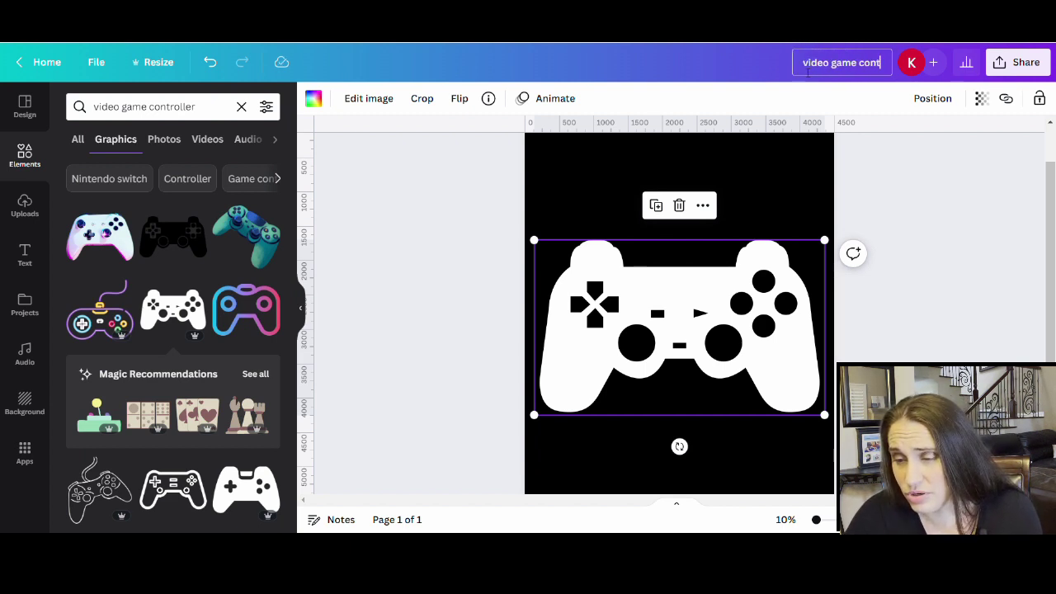
text(roller frame)
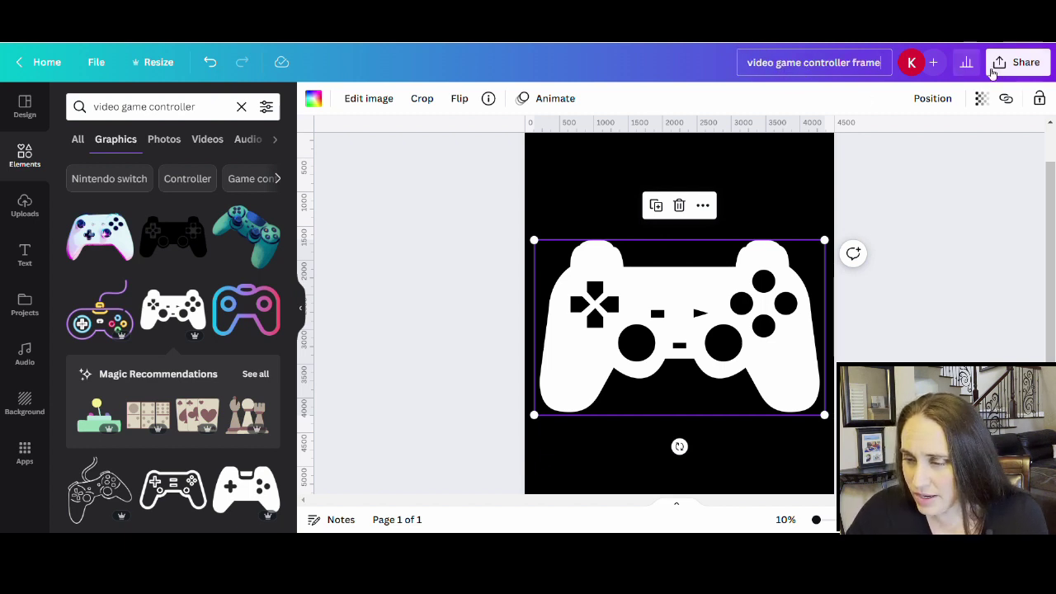
- Download the design as a PNG at size 1 (4,500 × 5,400 px) with the transparent background option enabled
click(1019, 62)
click(817, 394)
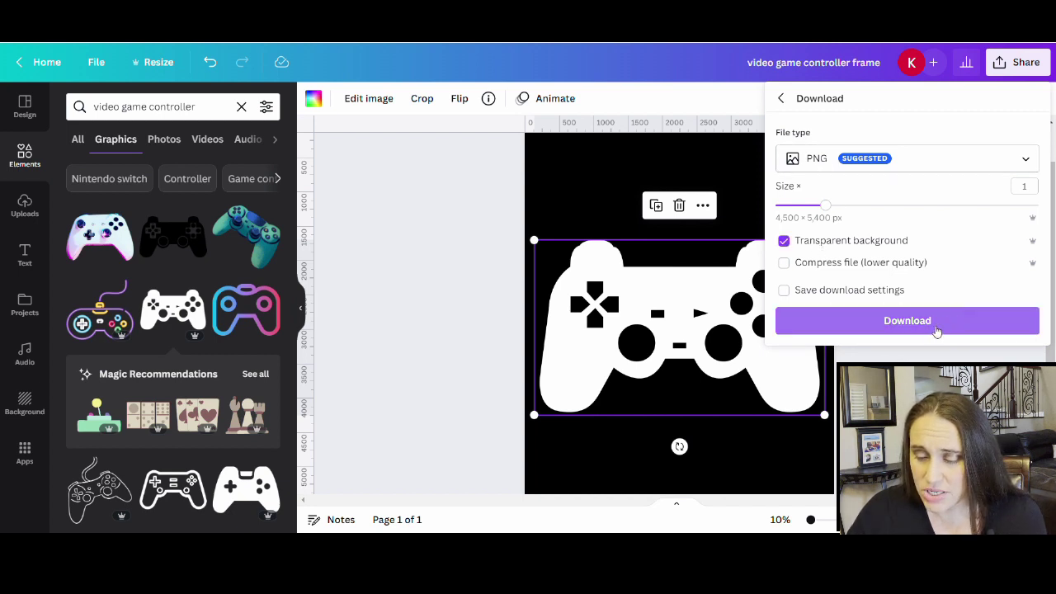
click(936, 329)
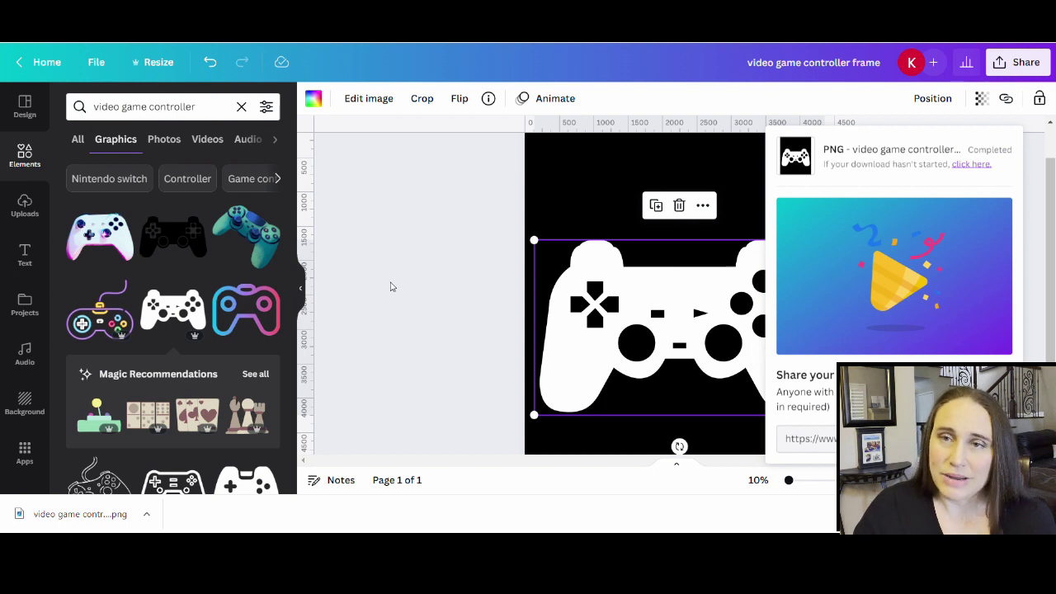
click(392, 287)
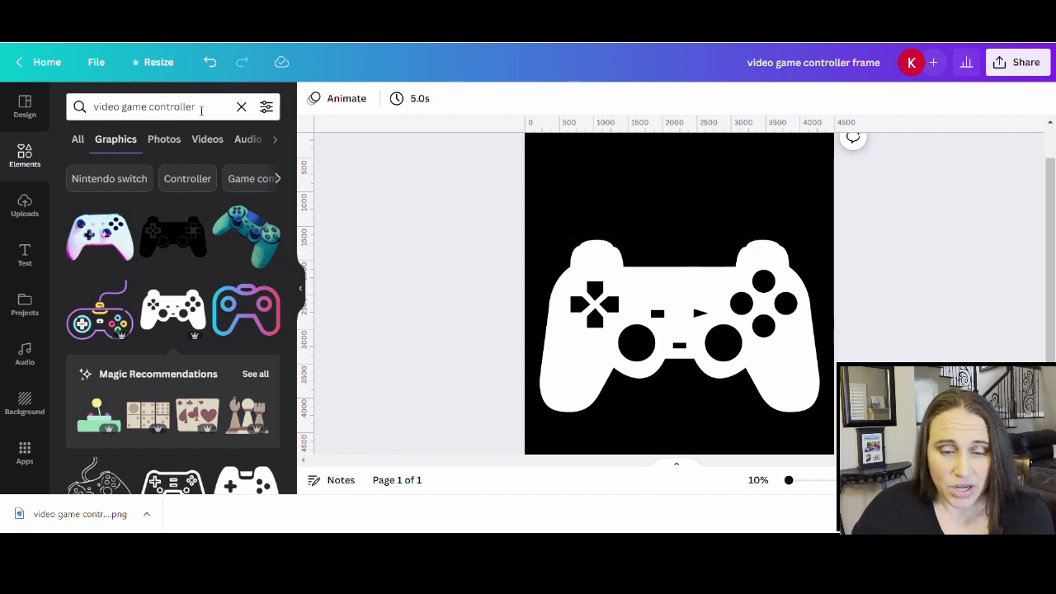
- Search the element graphics for "green background"
drag(221, 110, 93, 109)
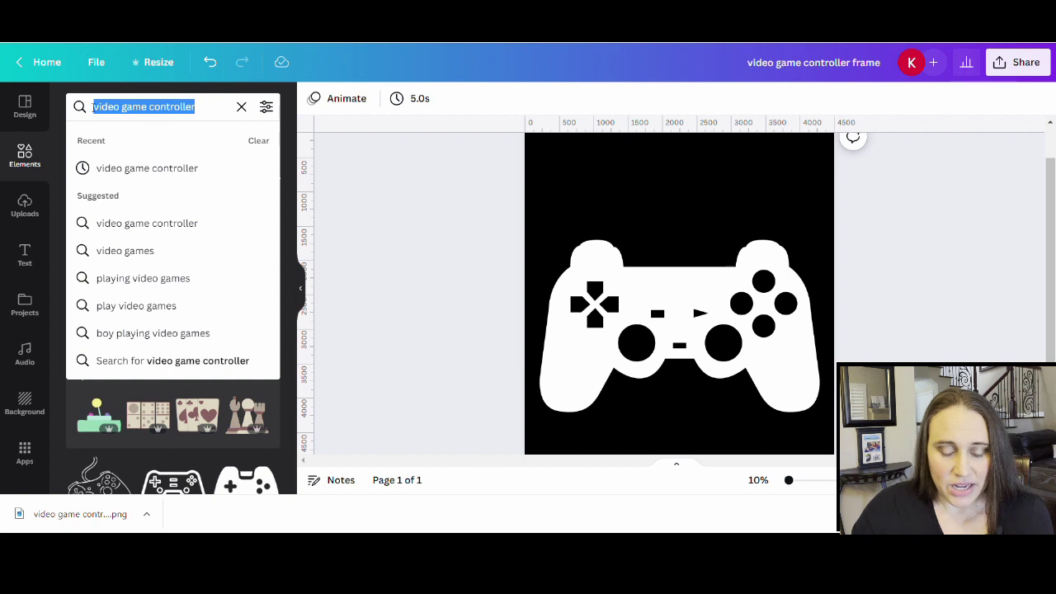
text(gre)
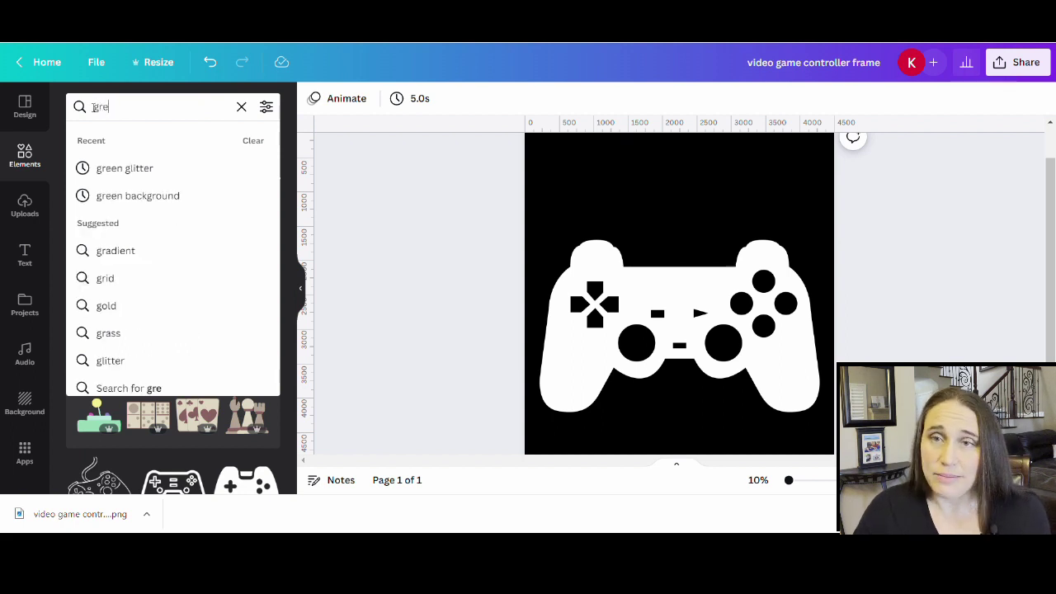
text(en bac k)
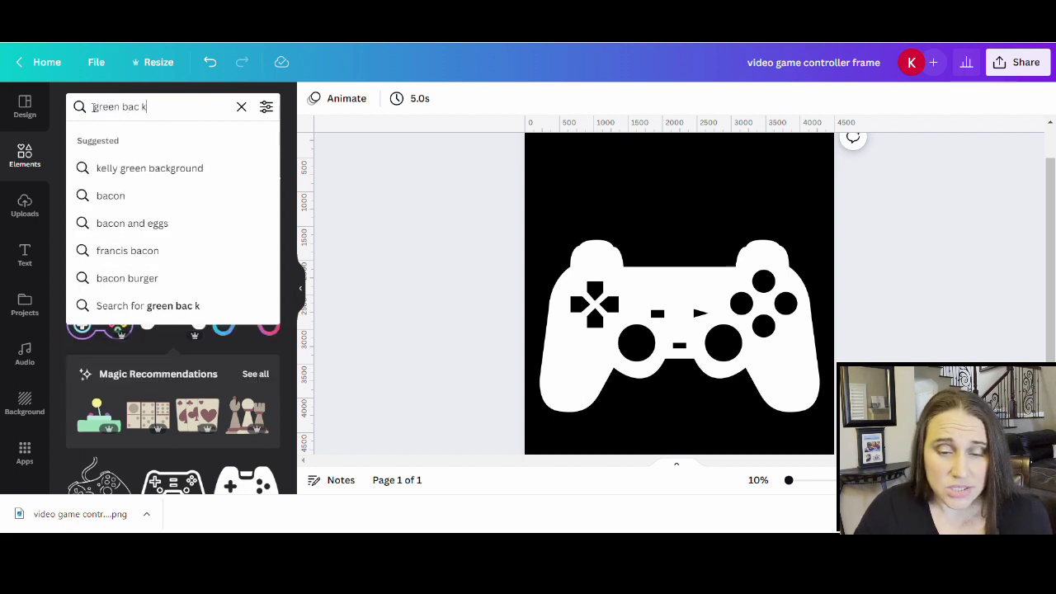
key(BackSpace)
key(BackSpace)
text(kgroiun)
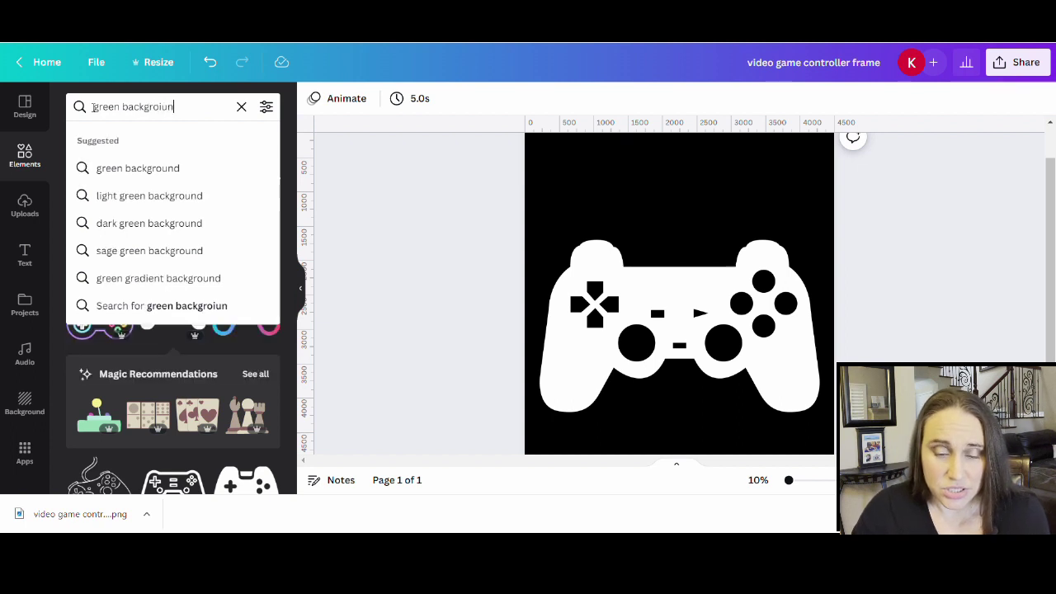
key(BackSpace)
text(u)
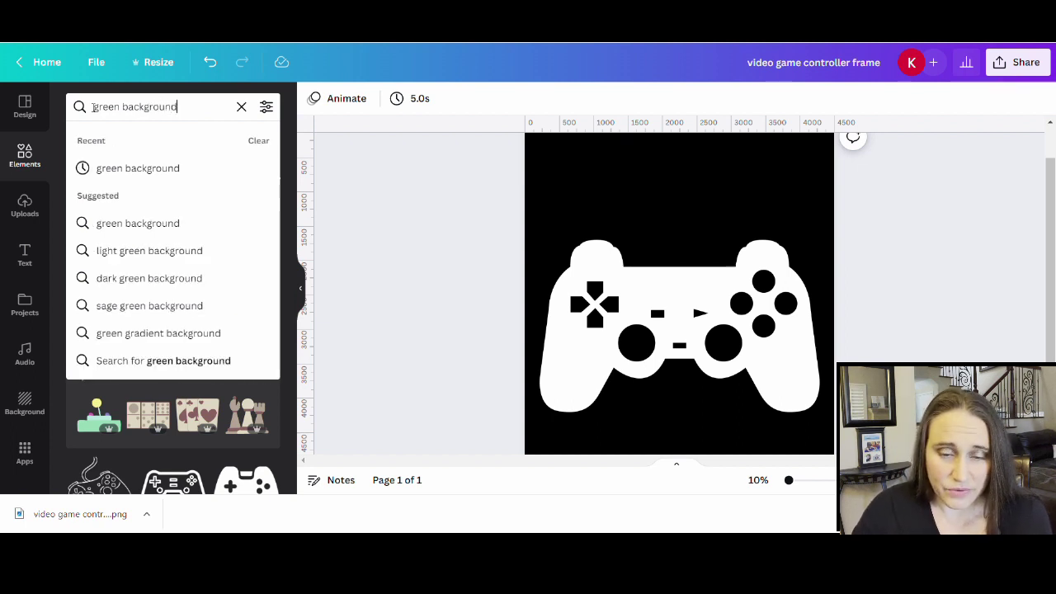
text(nd)
key(Return)
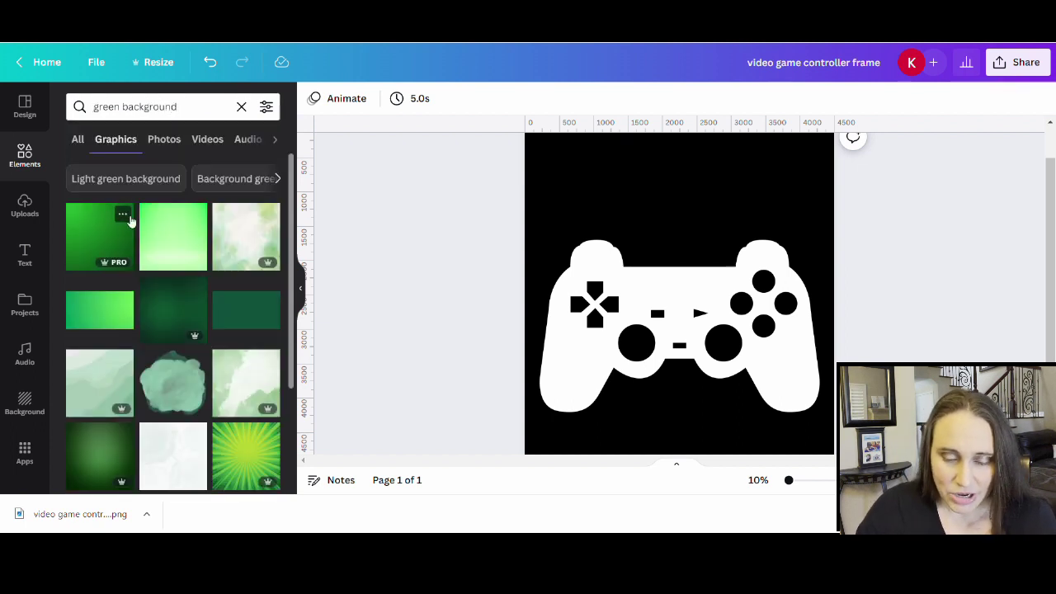
- Browse the "green background" graphics results for a texture suitable for the controller design
scroll(198, 246, down, 5)
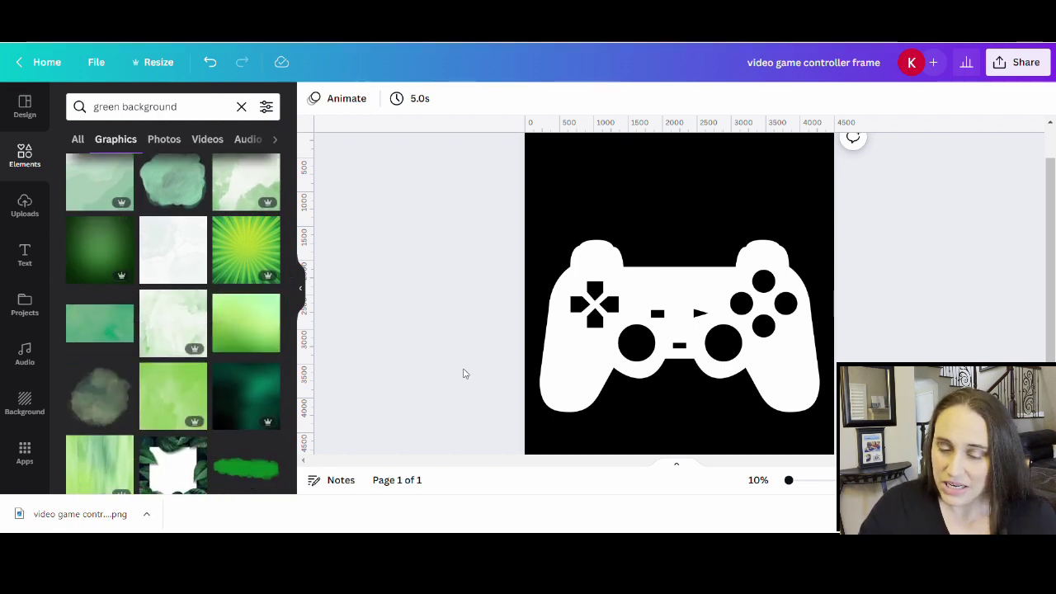
scroll(208, 246, down, 3)
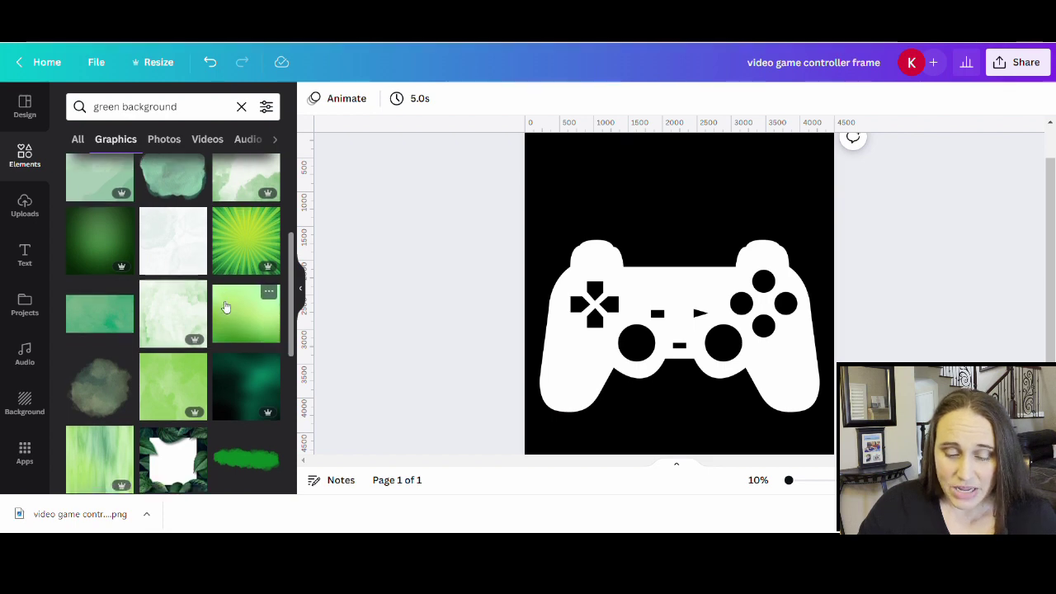
scroll(208, 245, down, 3)
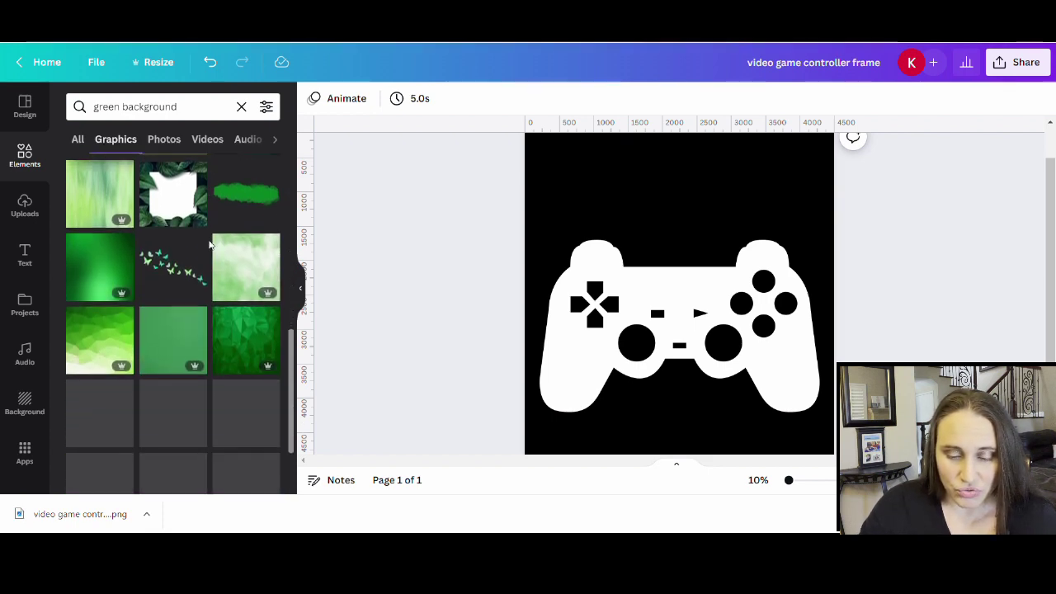
scroll(236, 292, down, 4)
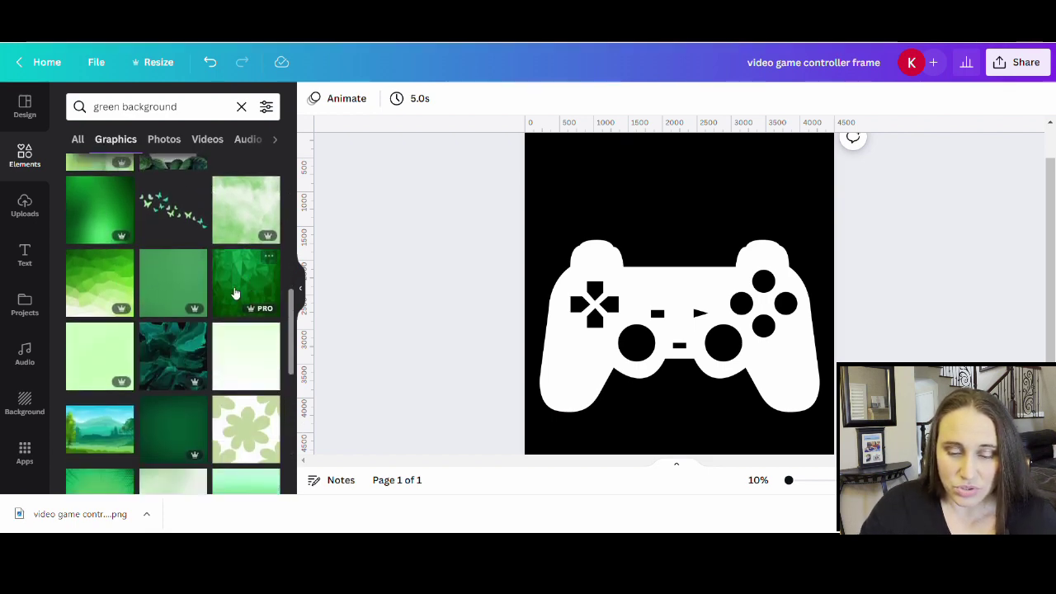
scroll(275, 311, down, 3)
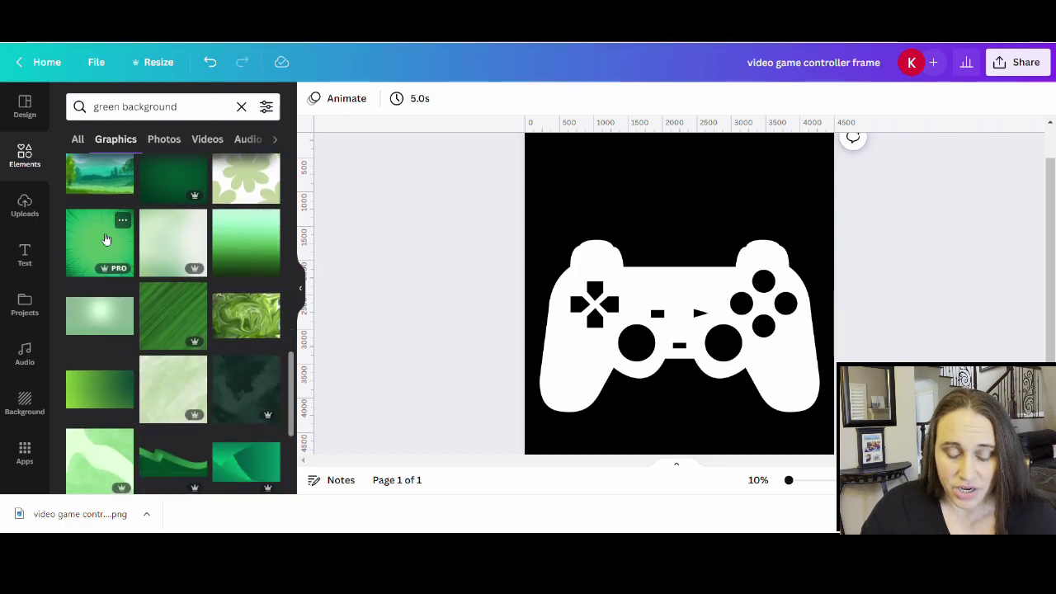
scroll(210, 247, down, 2)
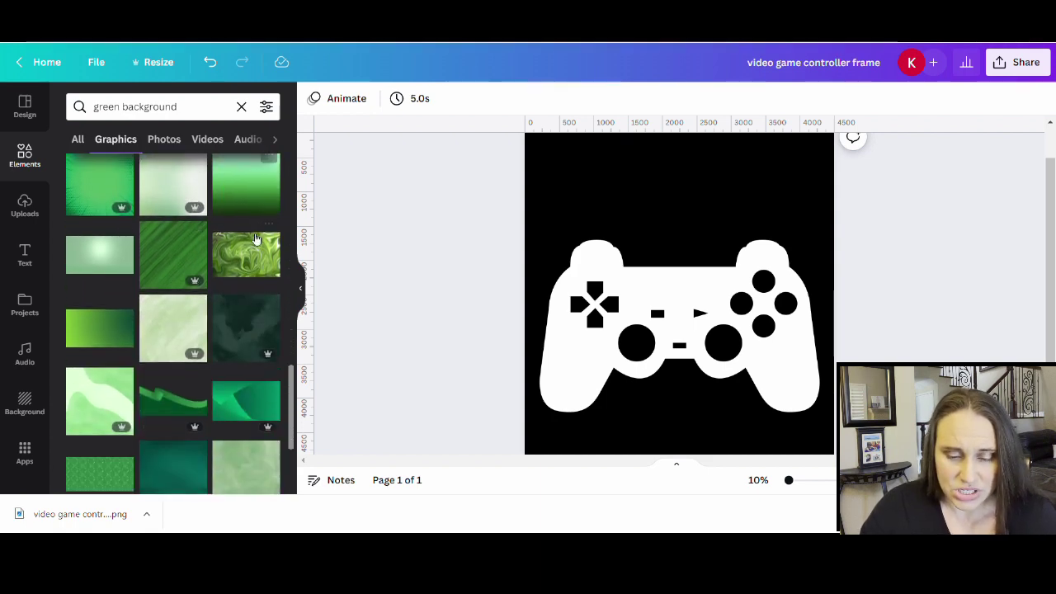
scroll(166, 258, down, 2)
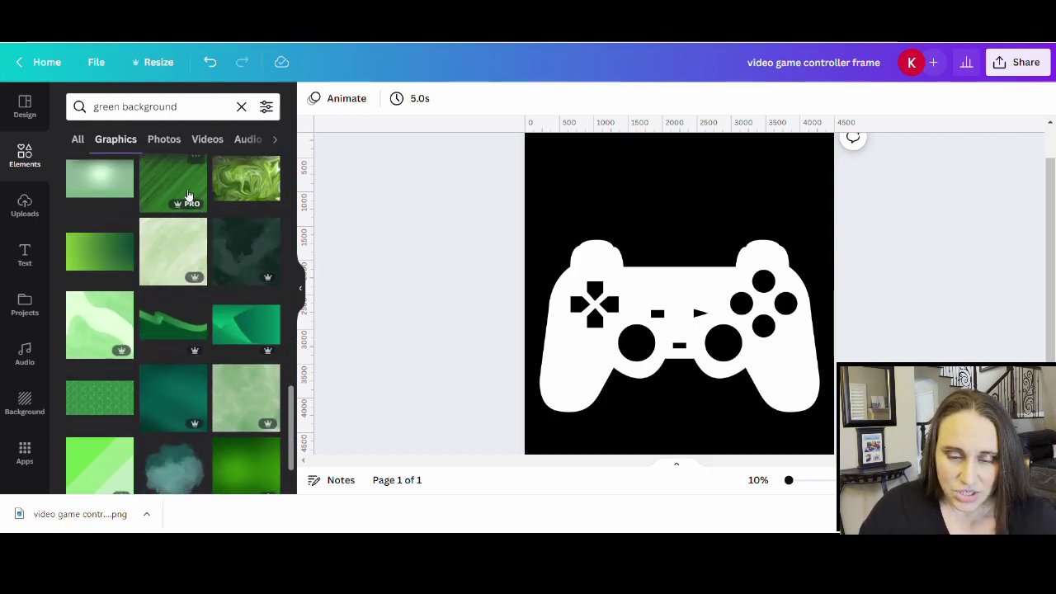
scroll(223, 318, up, 2)
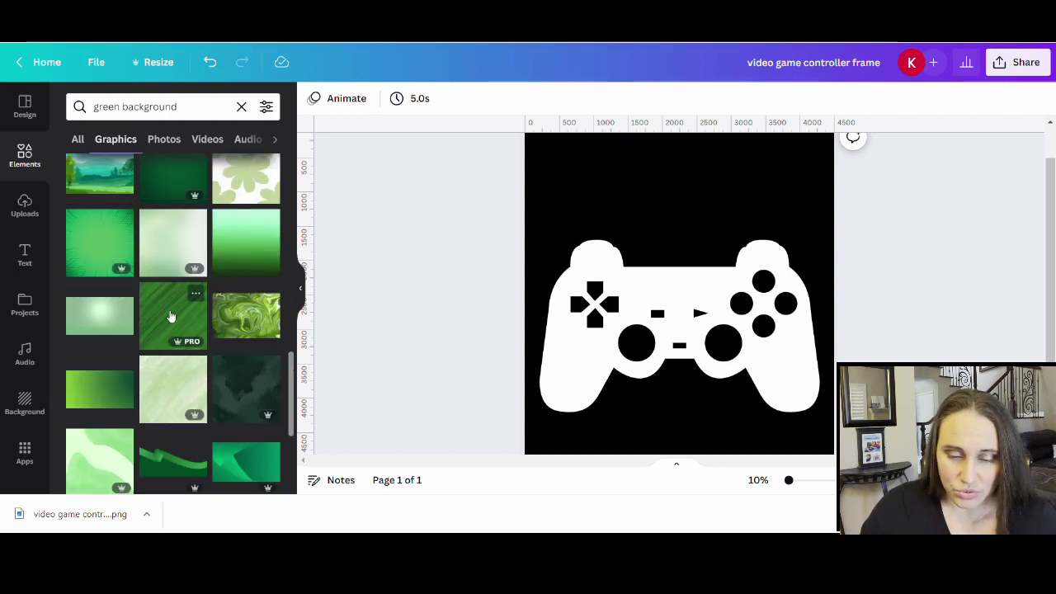
scroll(174, 281, down, 2)
scroll(179, 253, down, 2)
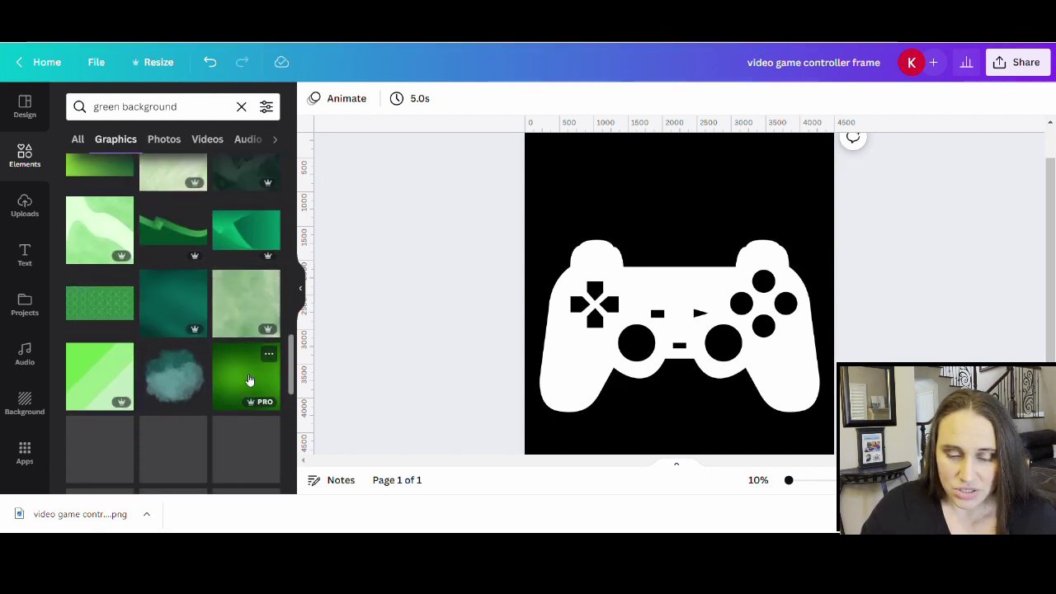
scroll(215, 347, down, 2)
scroll(165, 380, down, 4)
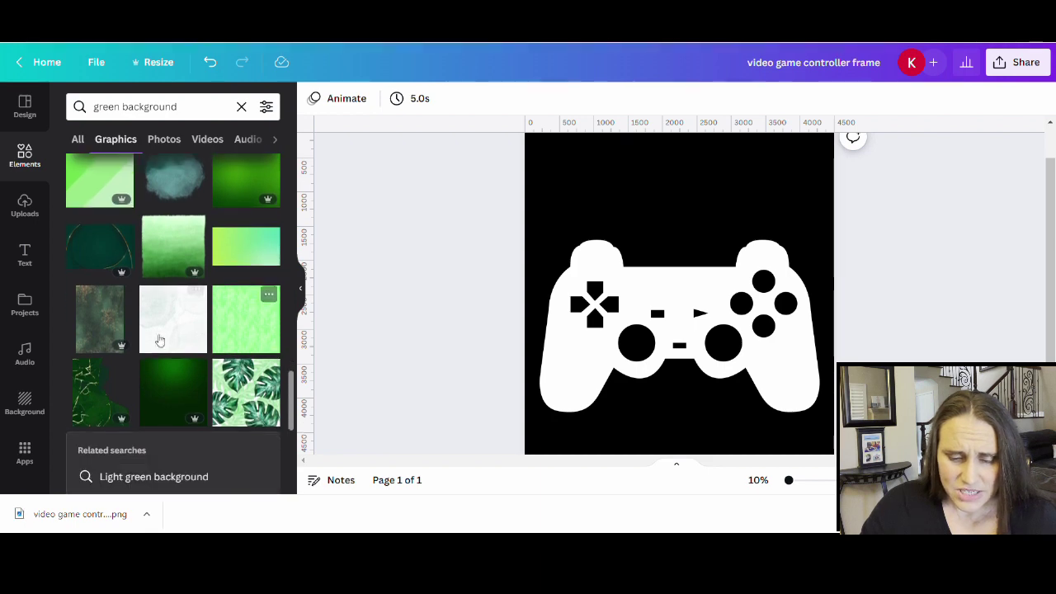
scroll(228, 243, down, 5)
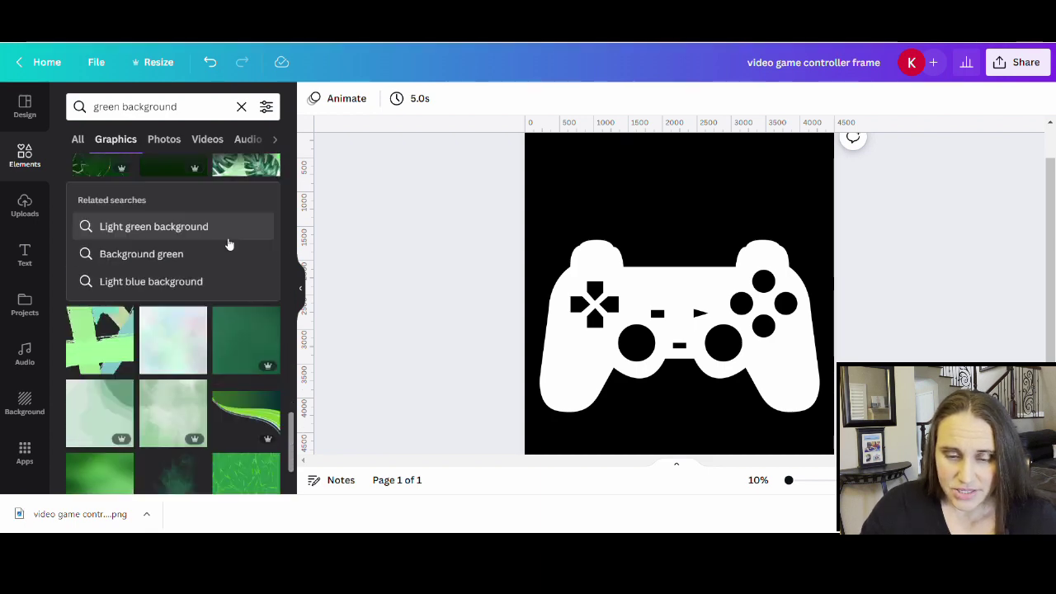
scroll(124, 388, down, 1)
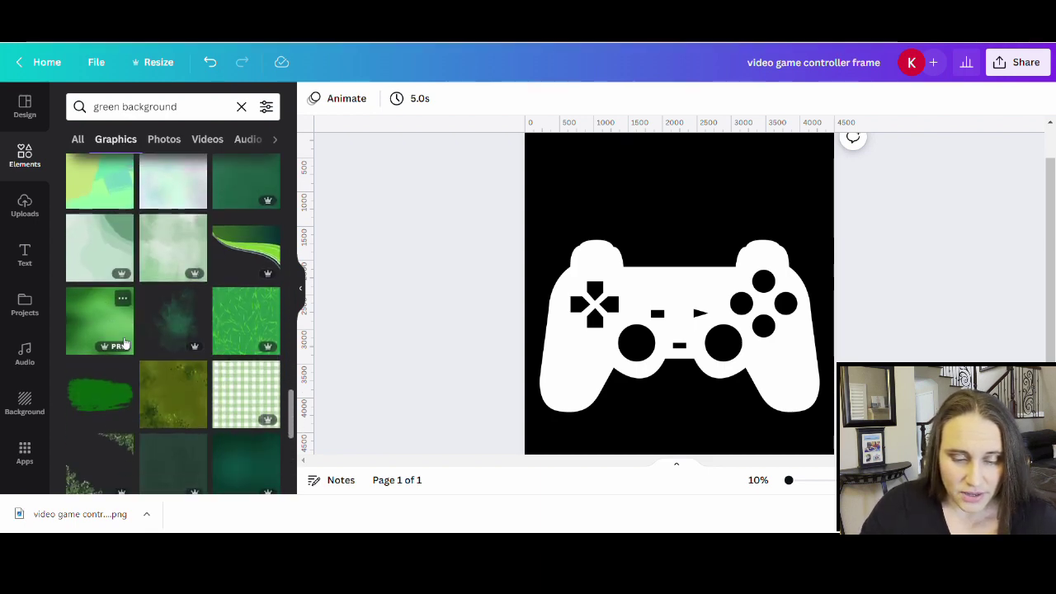
scroll(248, 321, down, 1)
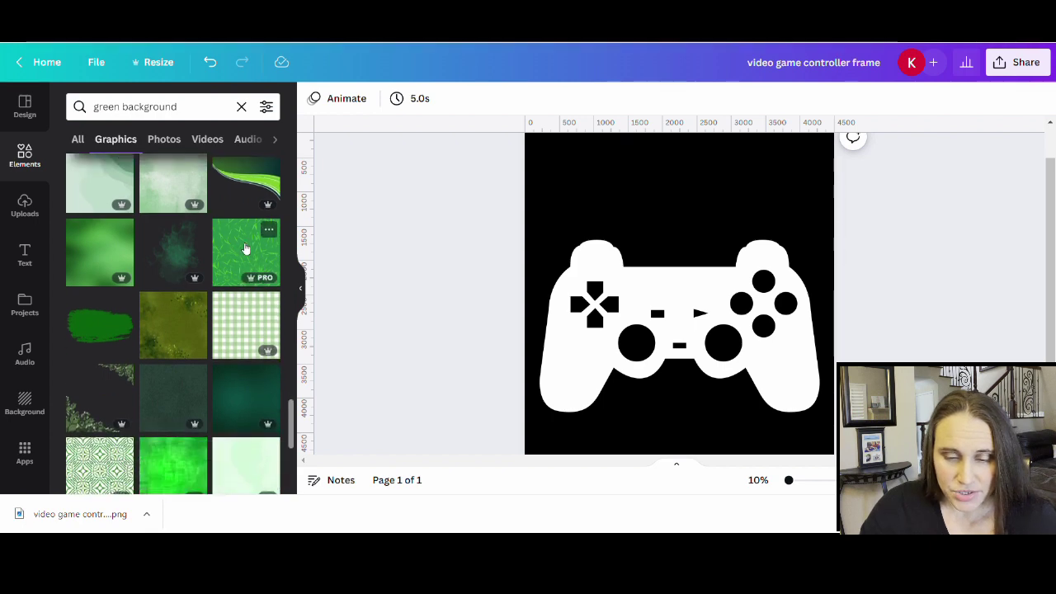
scroll(245, 245, down, 1)
scroll(239, 214, down, 2)
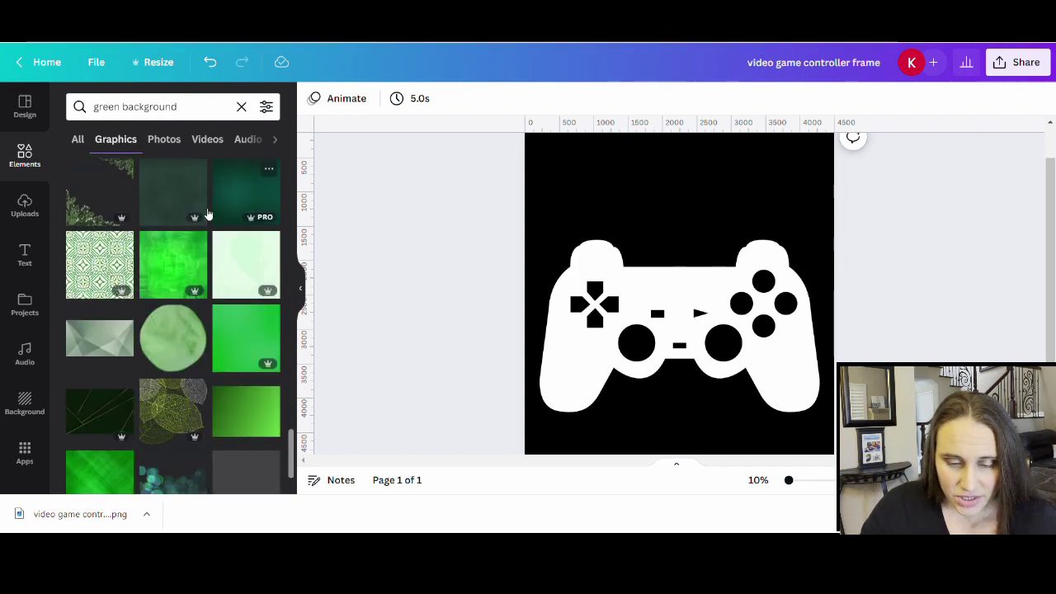
scroll(198, 261, down, 1)
scroll(198, 260, down, 1)
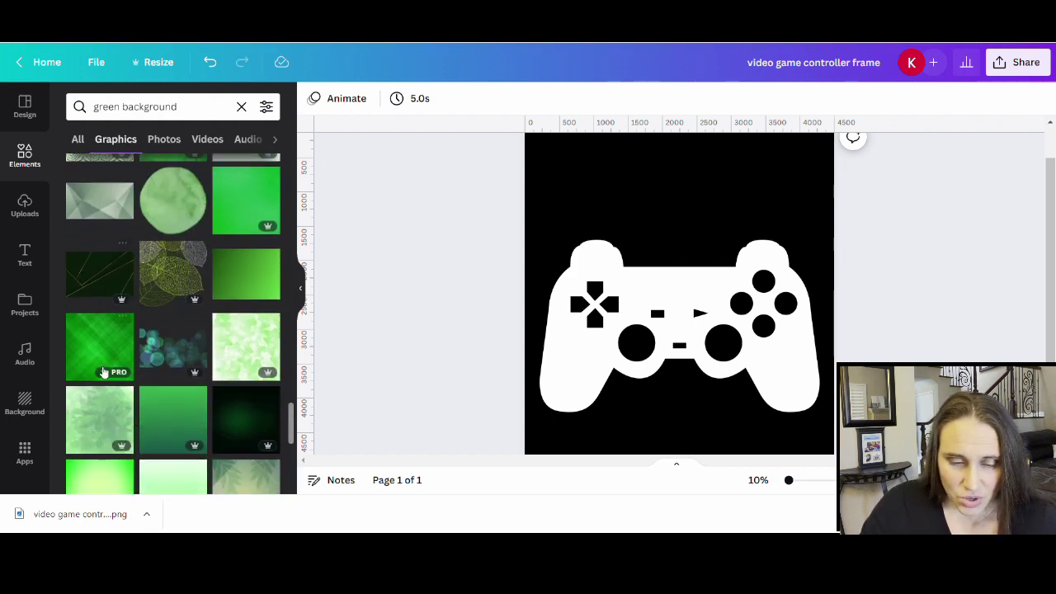
scroll(103, 321, down, 2)
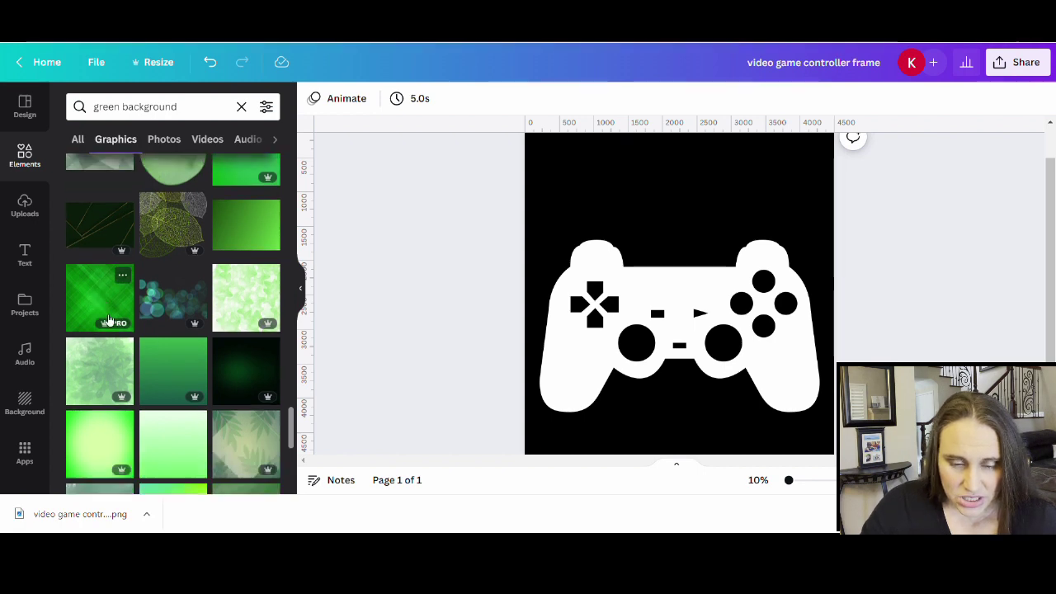
scroll(148, 273, down, 3)
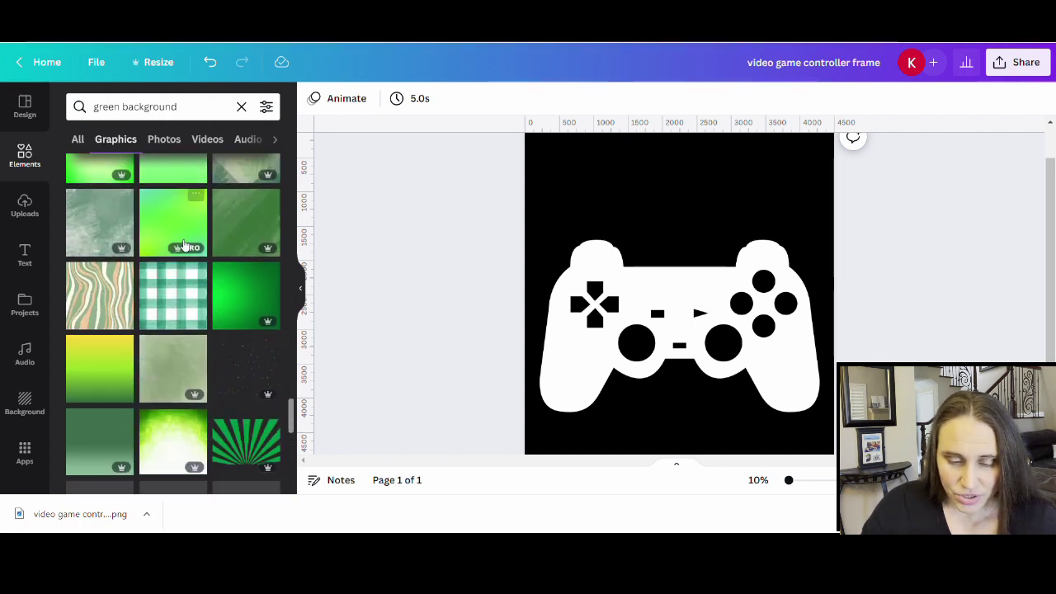
scroll(215, 313, down, 1)
scroll(179, 306, down, 5)
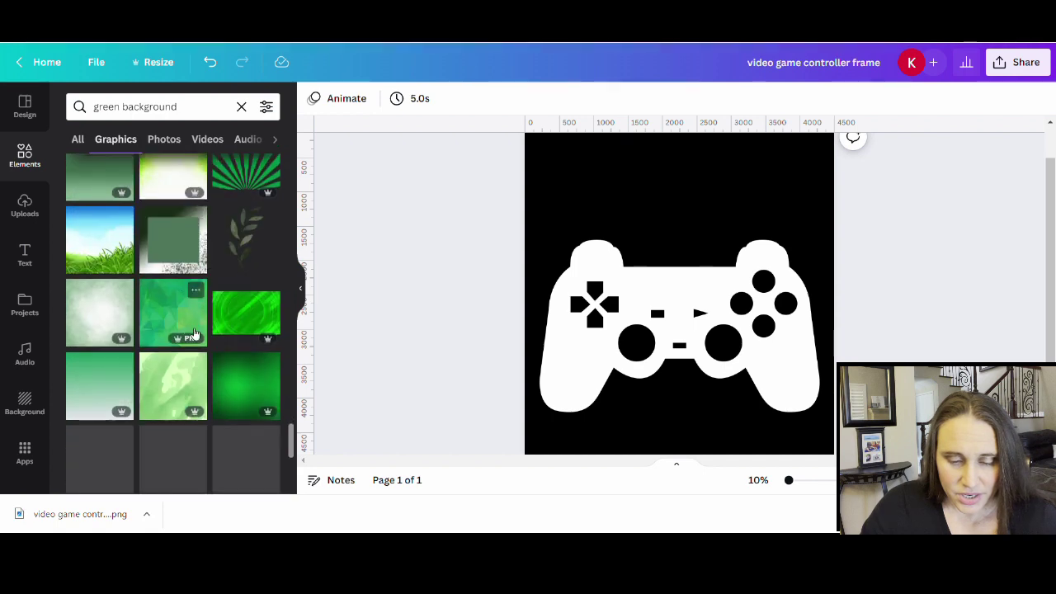
scroll(178, 268, down, 1)
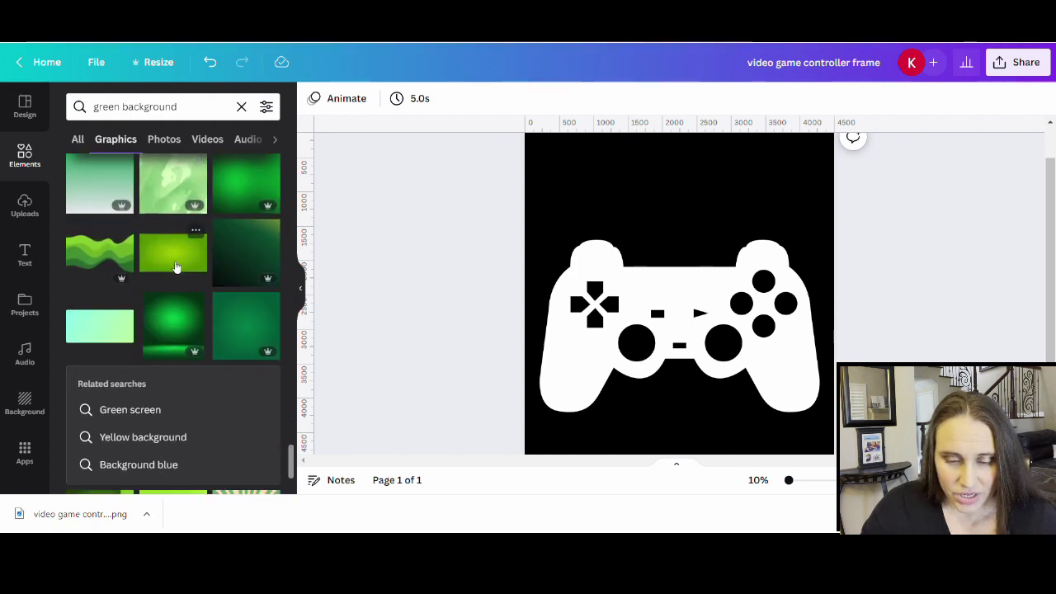
scroll(144, 272, down, 4)
scroll(140, 276, down, 3)
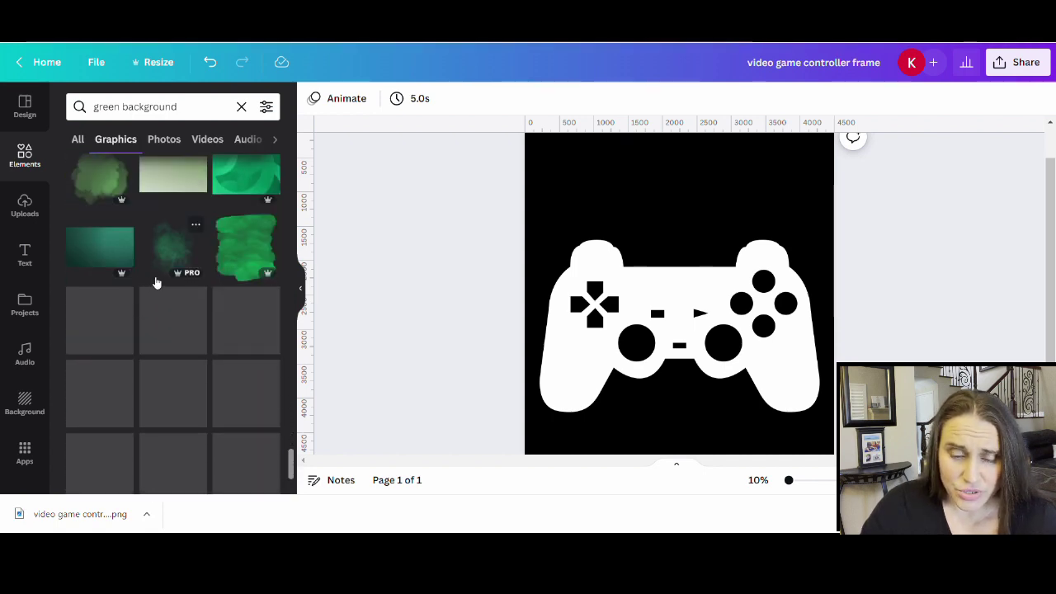
scroll(189, 275, down, 4)
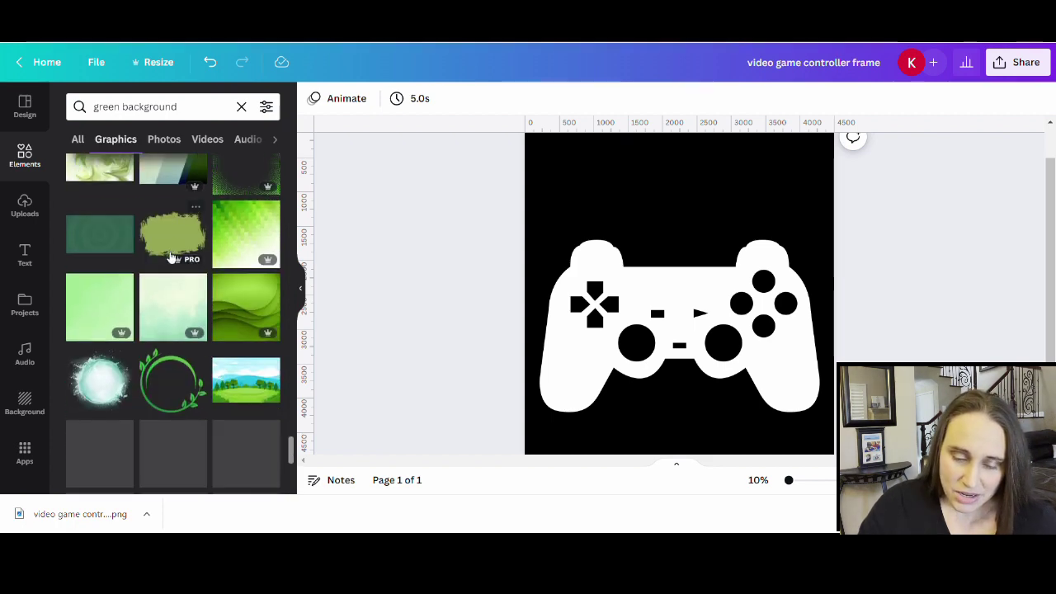
scroll(154, 206, down, 1)
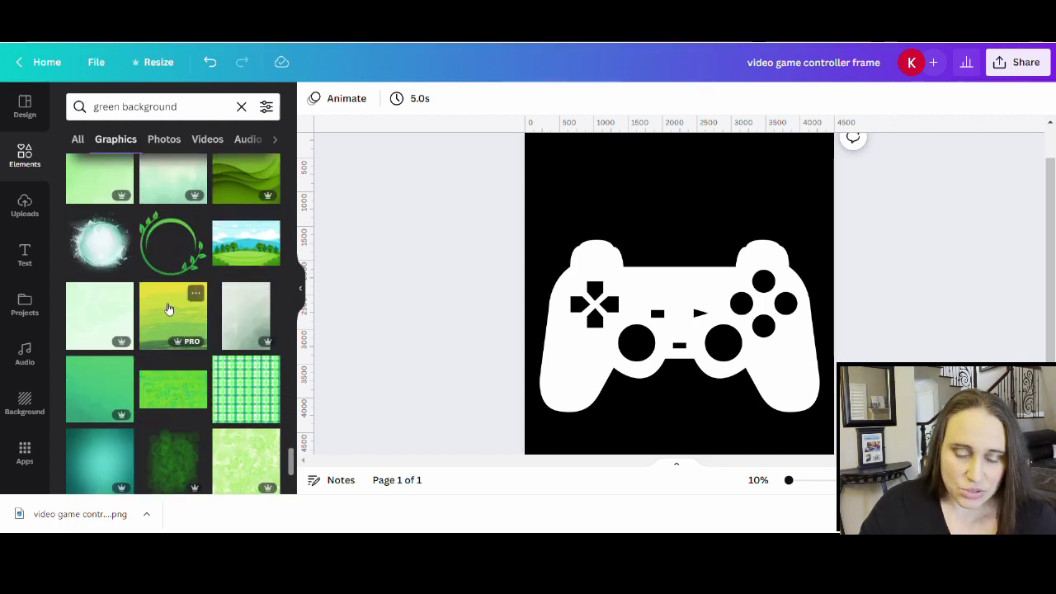
scroll(164, 299, down, 3)
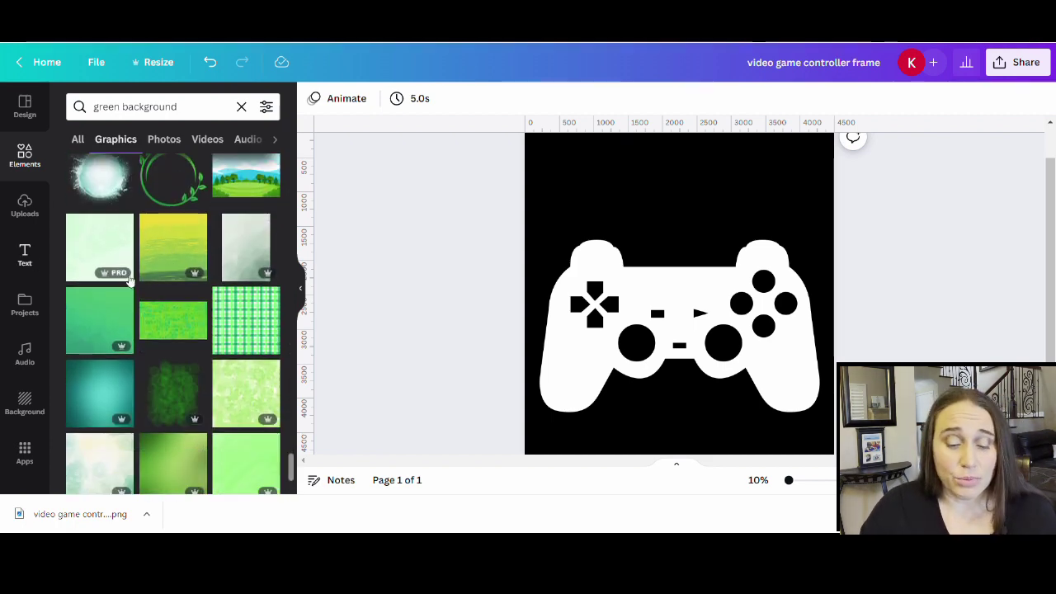
scroll(153, 242, down, 4)
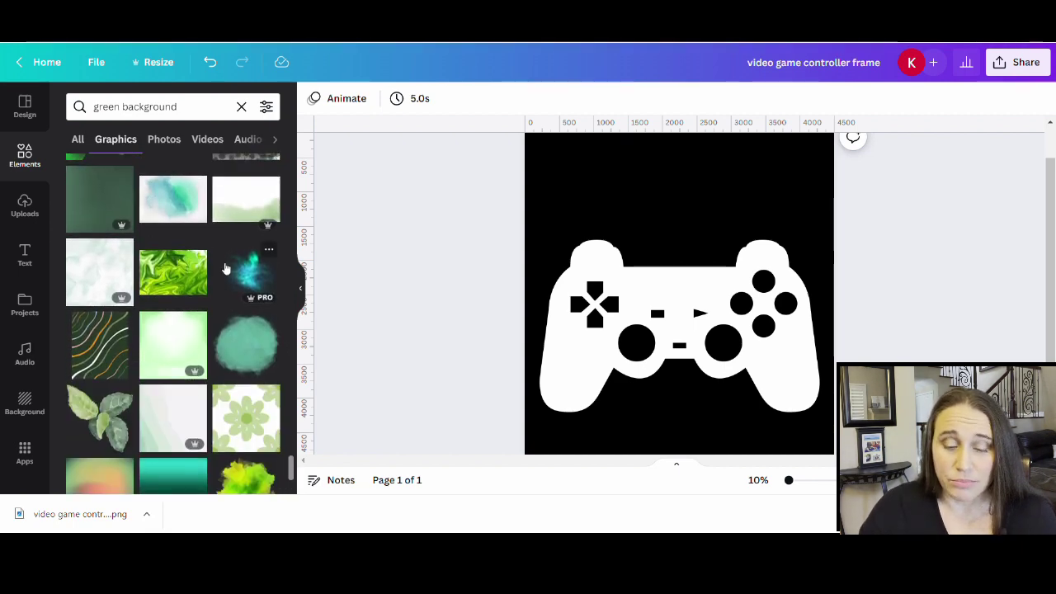
scroll(214, 264, down, 4)
scroll(205, 257, down, 3)
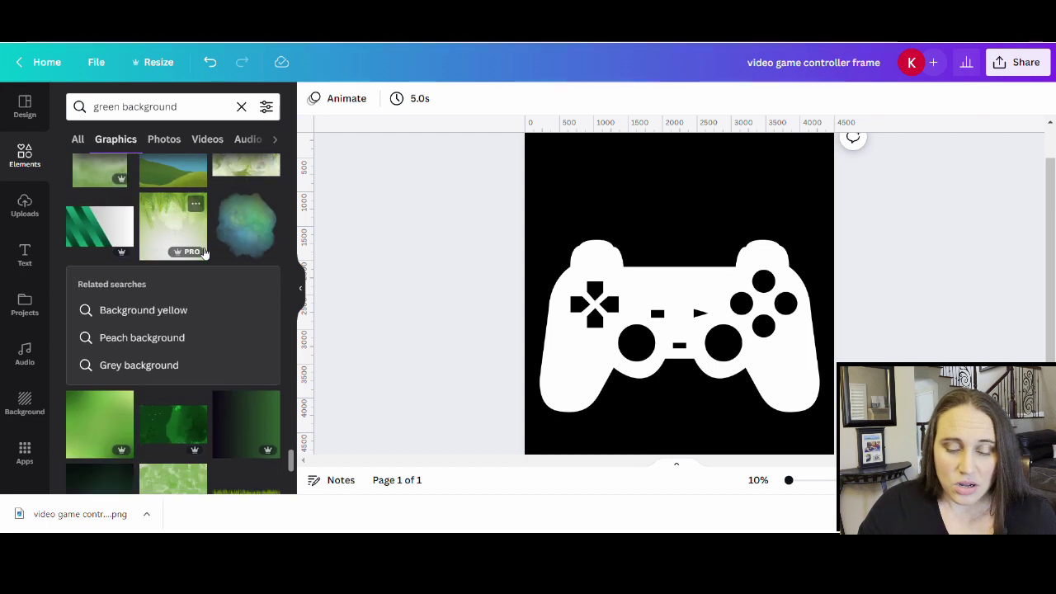
scroll(189, 256, down, 3)
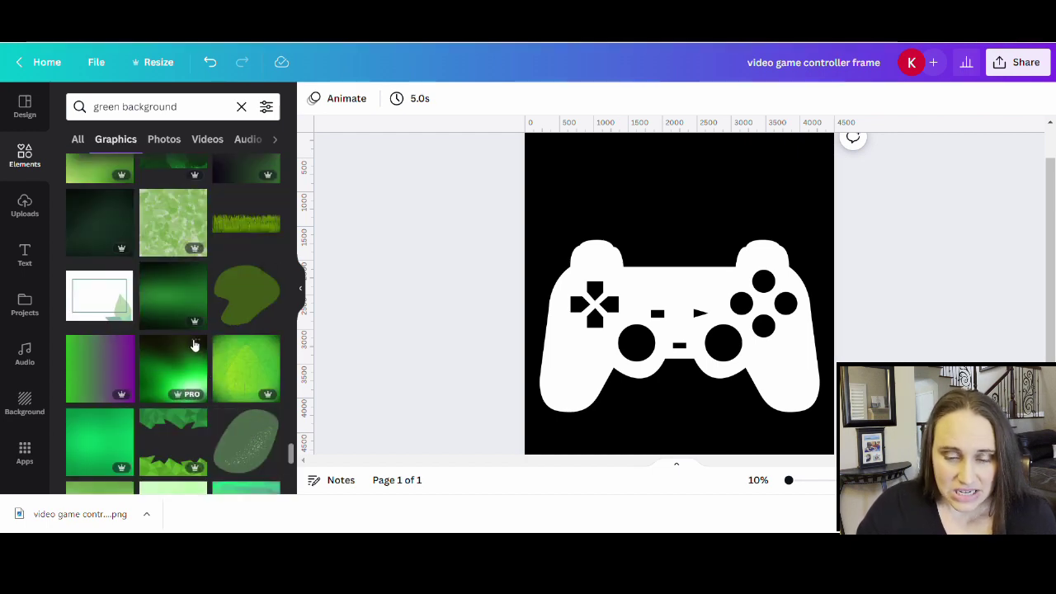
scroll(207, 452, down, 1)
scroll(207, 451, down, 3)
scroll(202, 297, down, 3)
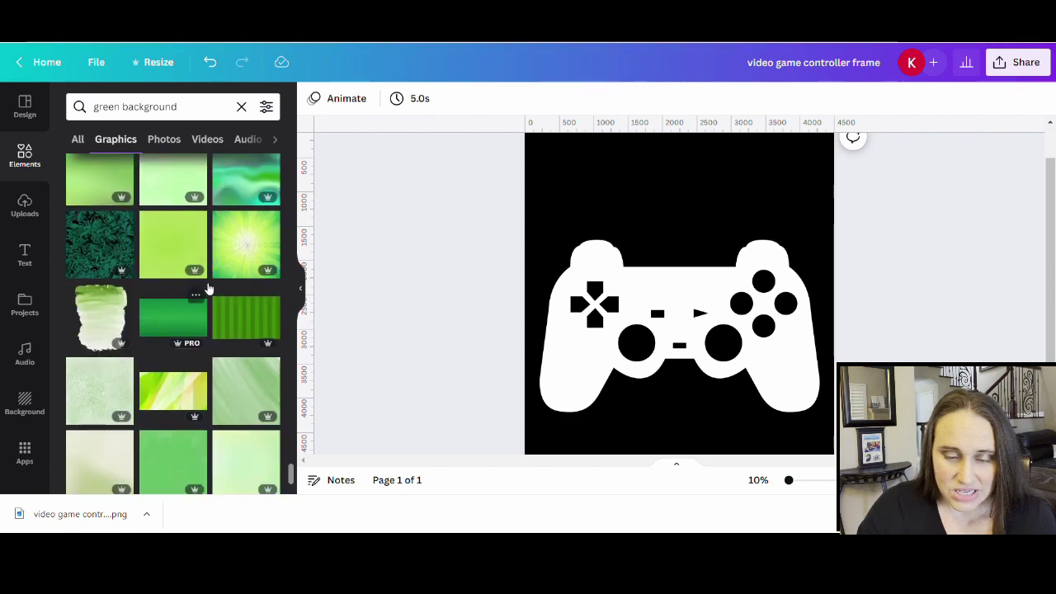
scroll(183, 330, down, 5)
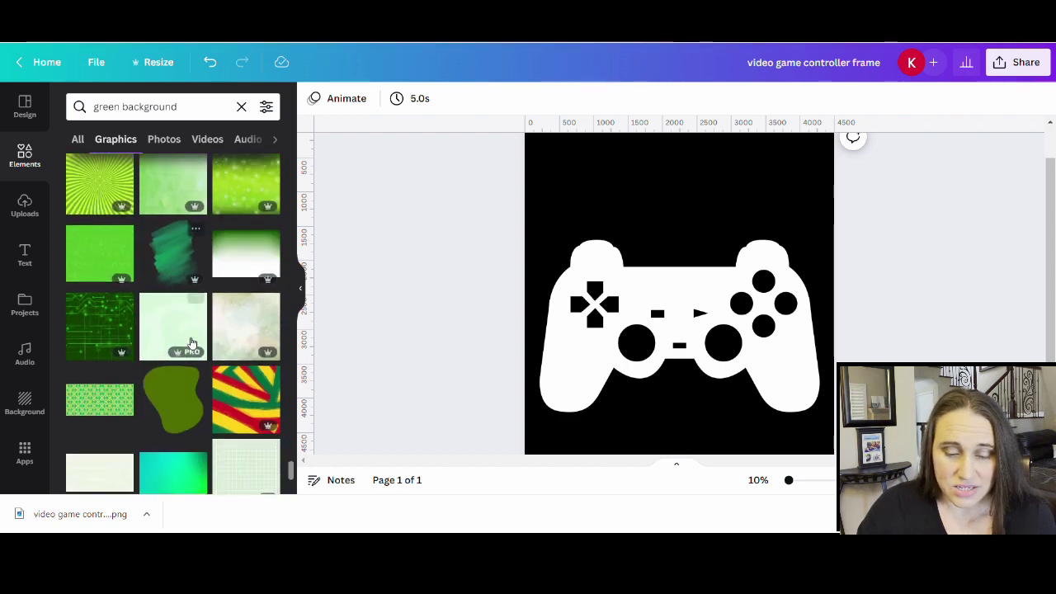
scroll(169, 337, down, 2)
scroll(156, 346, down, 2)
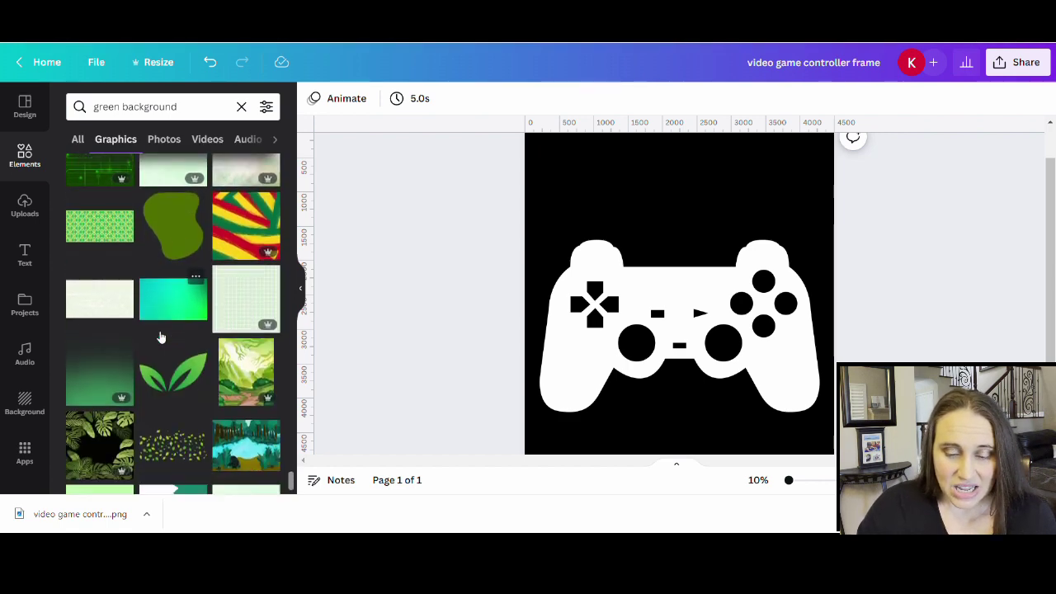
scroll(155, 352, down, 5)
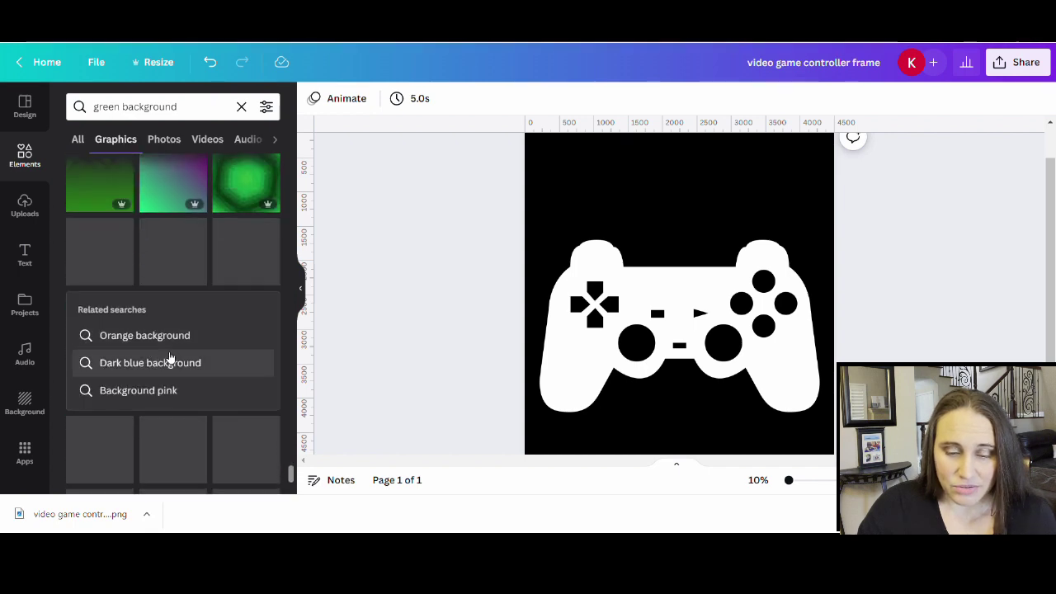
scroll(169, 361, down, 2)
scroll(264, 412, down, 5)
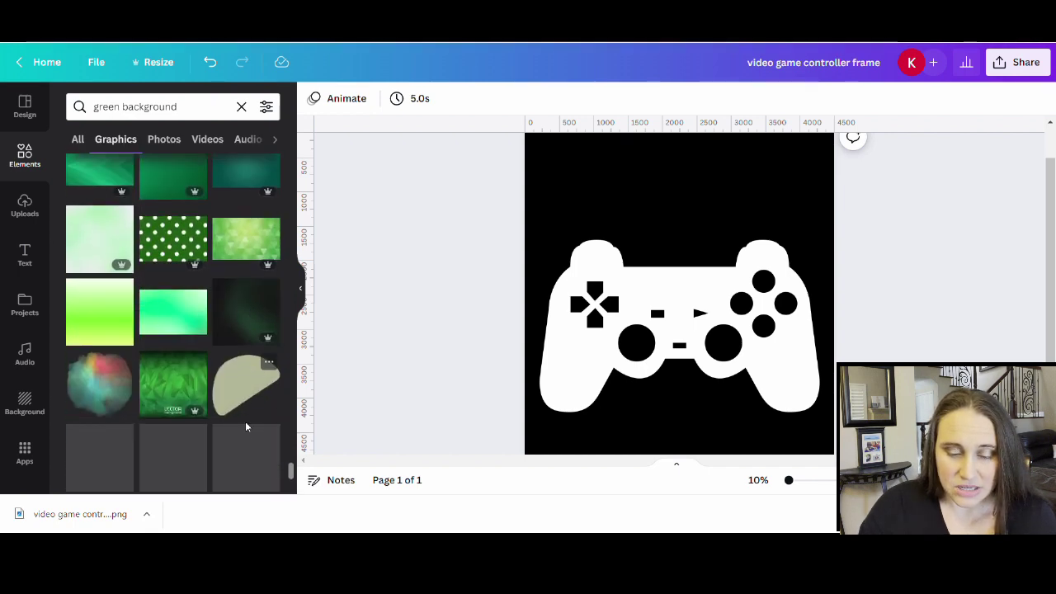
scroll(245, 436, down, 3)
scroll(99, 354, down, 4)
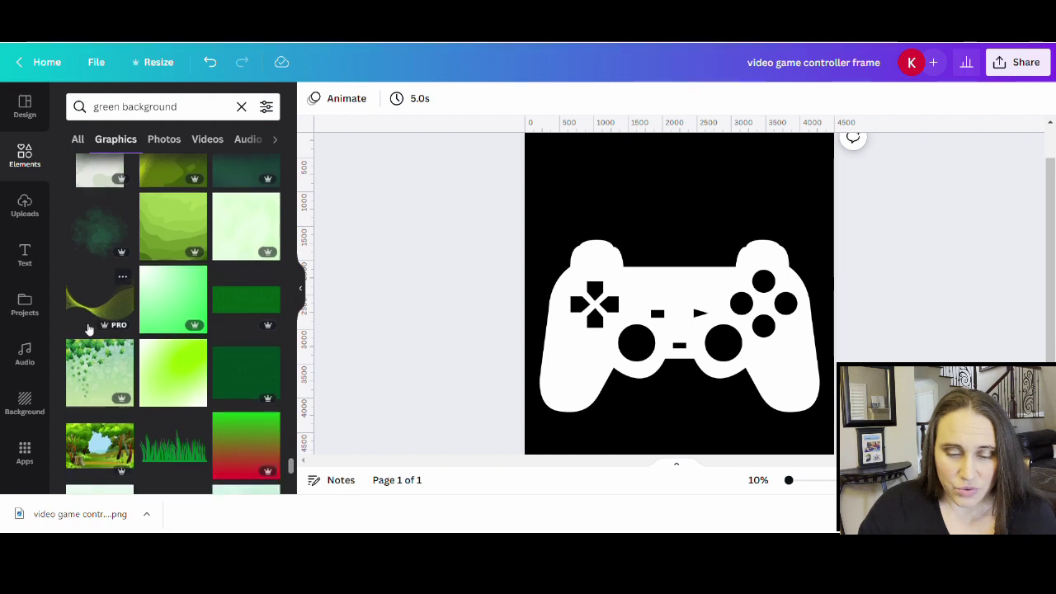
scroll(116, 384, down, 4)
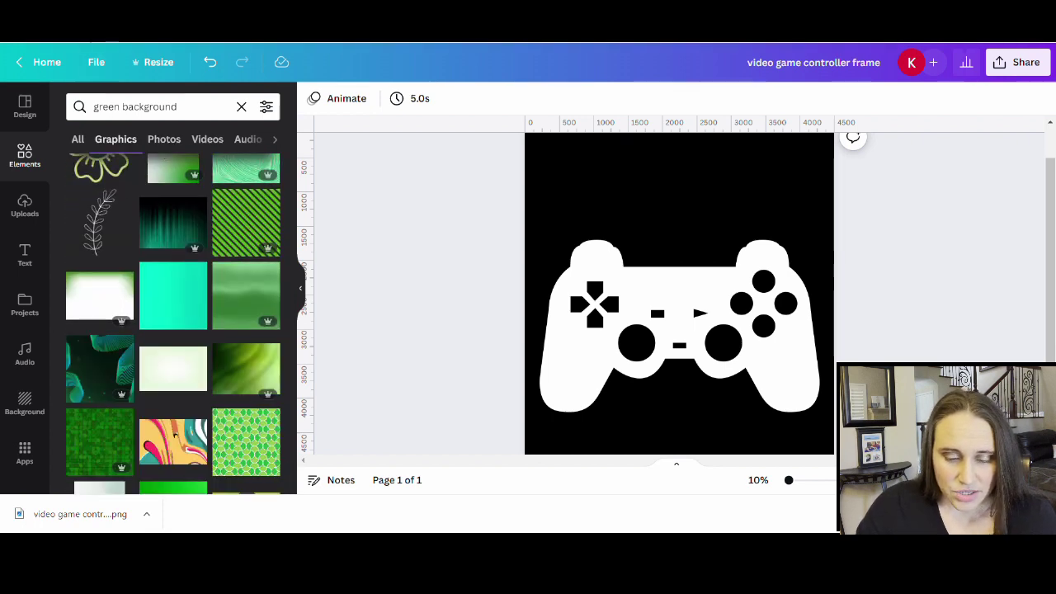
- Refine the element graphics search to "green grunge background"
click(124, 107)
text(grunge)
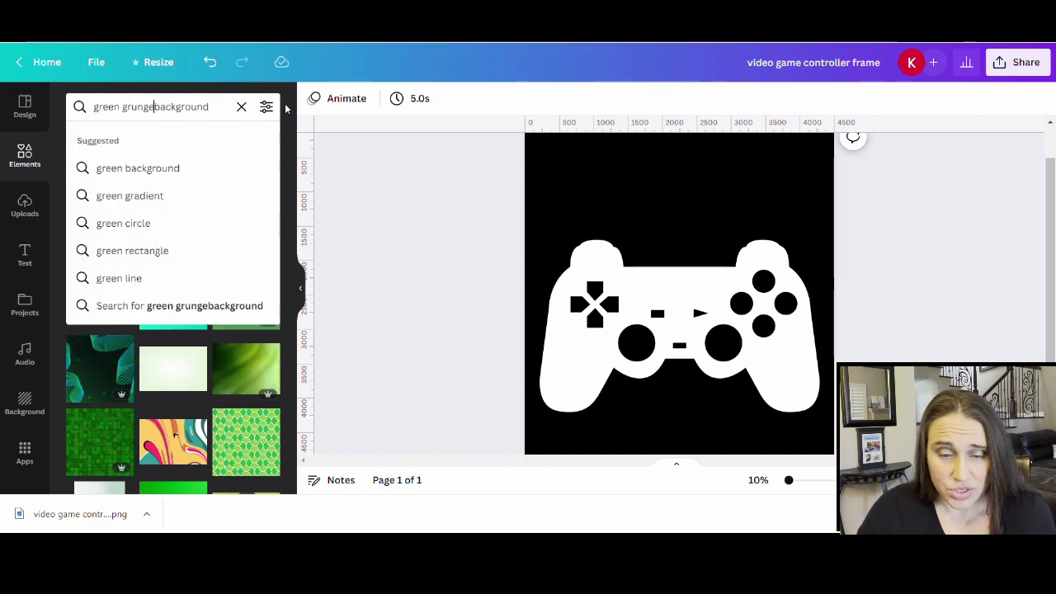
key(Return)
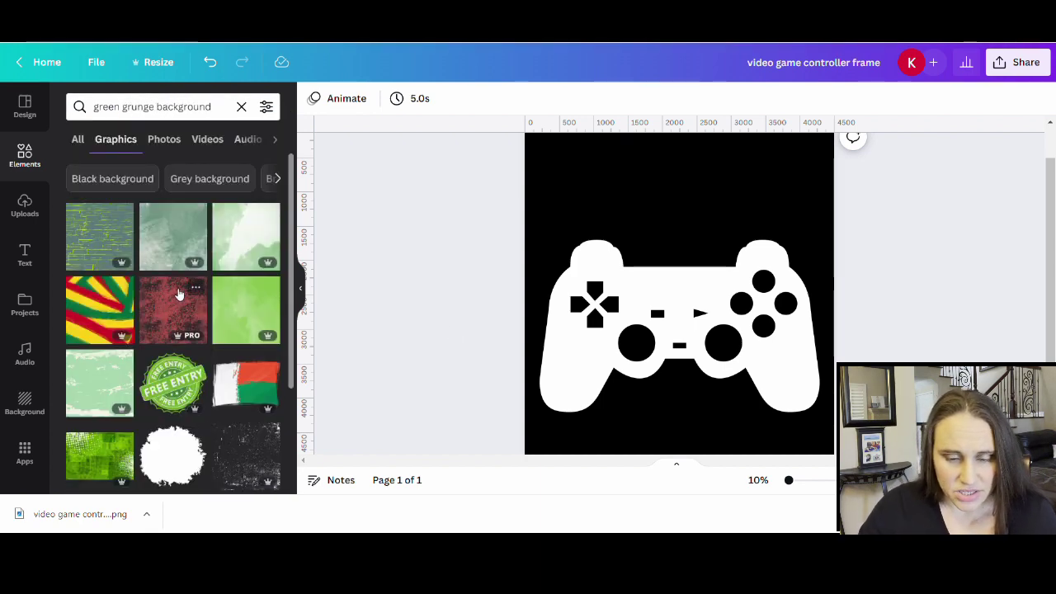
- Add the dark green textured rectangle graphic and enlarge it to cover the controller and span the full page width
scroll(170, 292, down, 1)
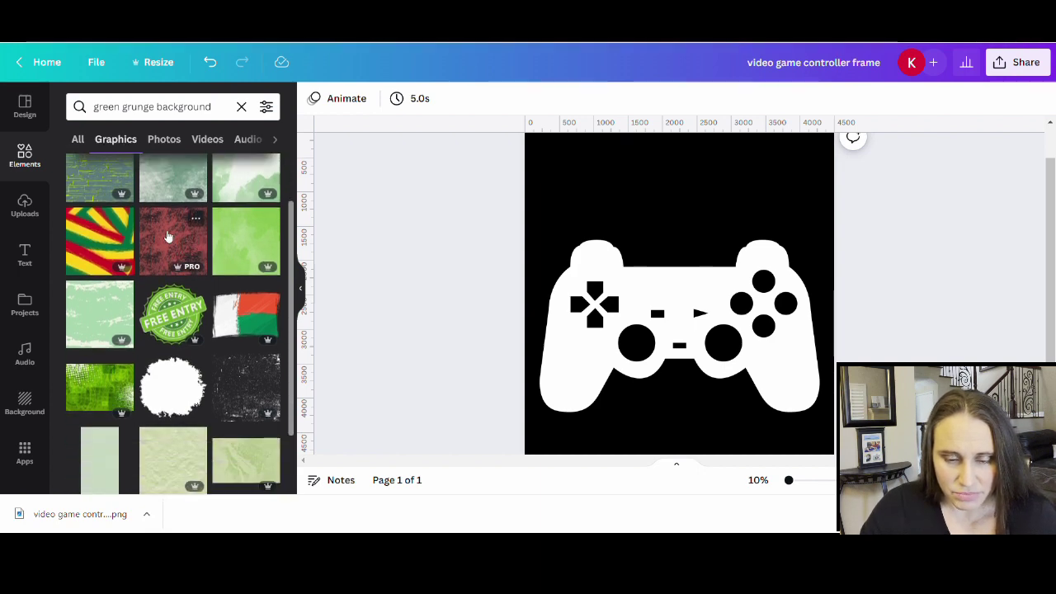
scroll(167, 236, down, 3)
click(99, 318)
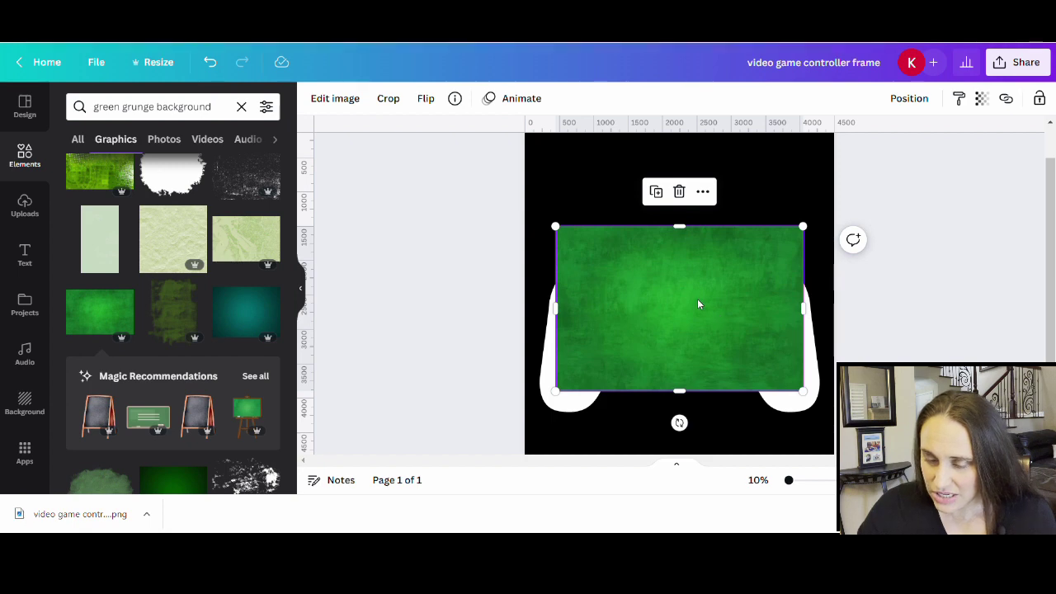
scroll(697, 305, down, 1)
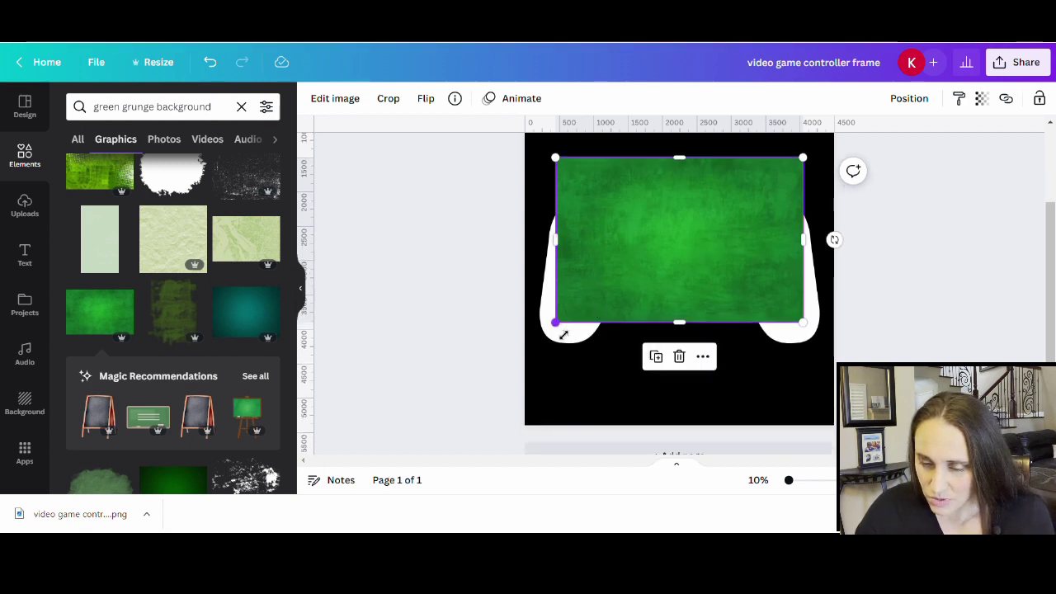
drag(563, 334, 527, 378)
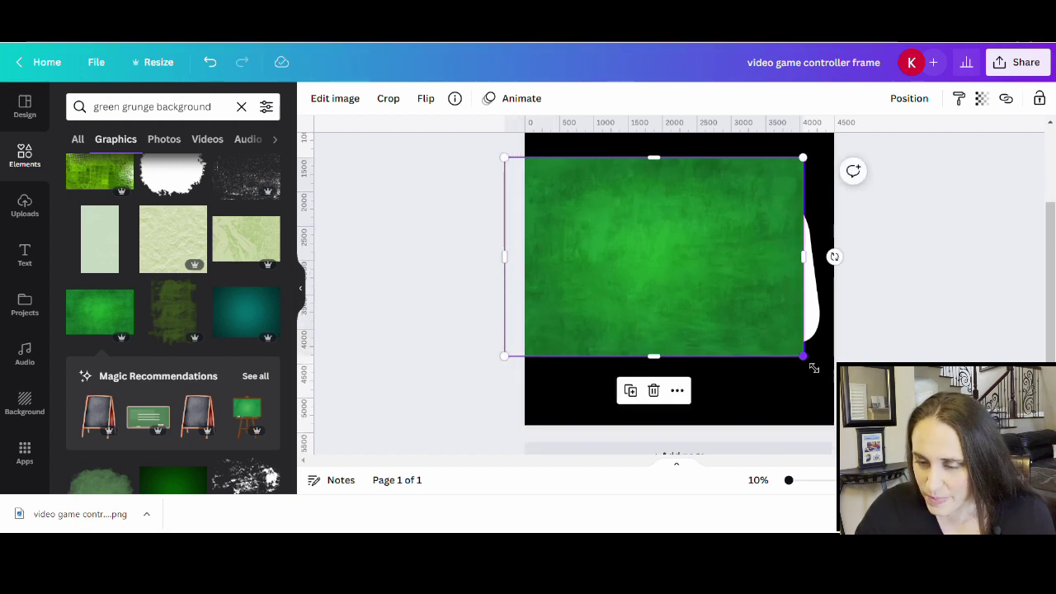
drag(813, 368, 860, 399)
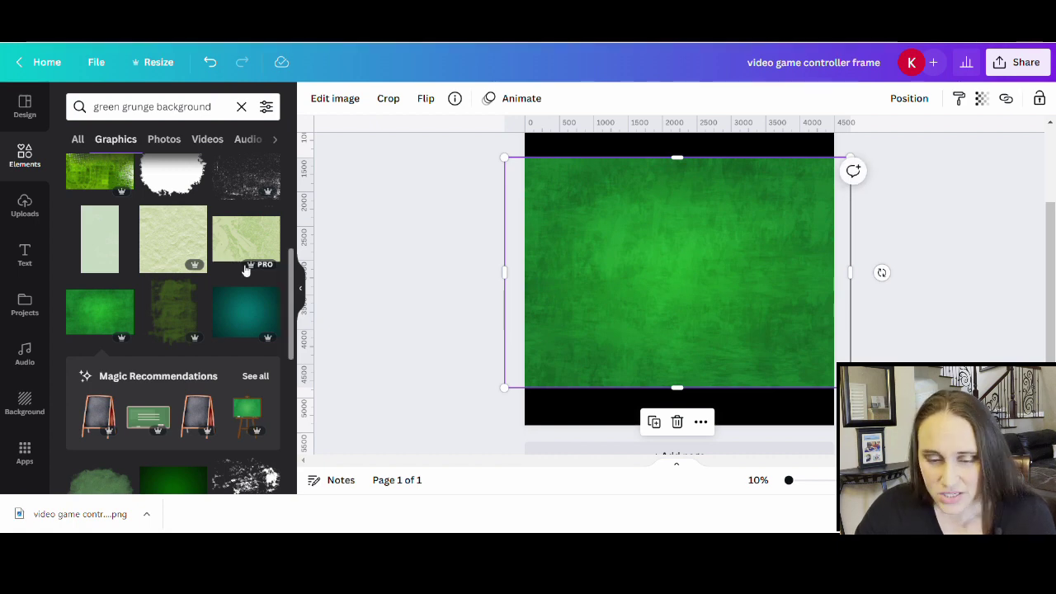
- Try the bright green scratched grunge graphic over the green background, then delete it
scroll(149, 247, down, 5)
scroll(147, 252, down, 1)
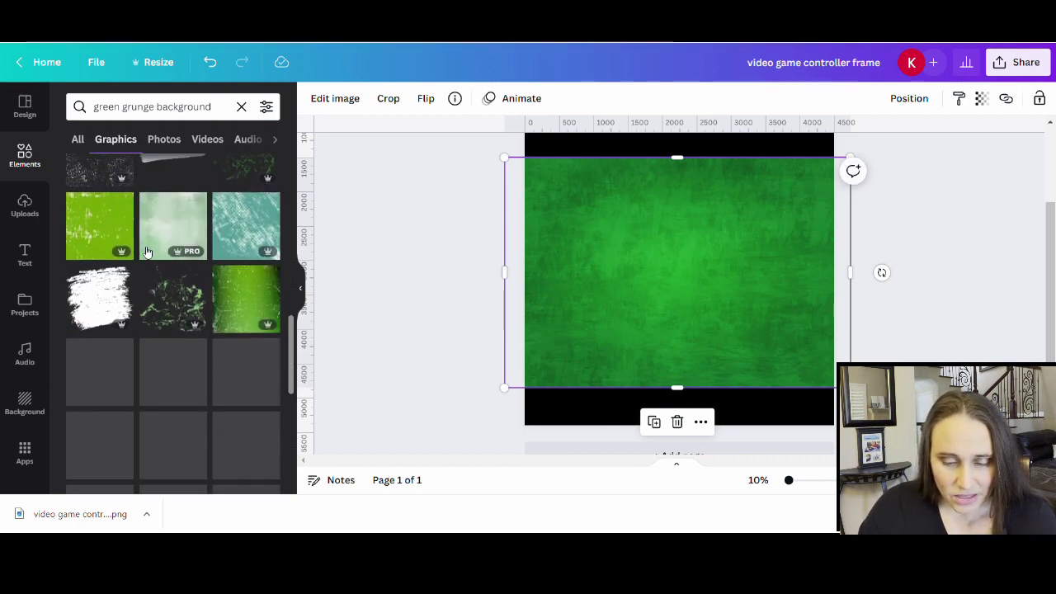
click(254, 305)
drag(684, 269, 685, 319)
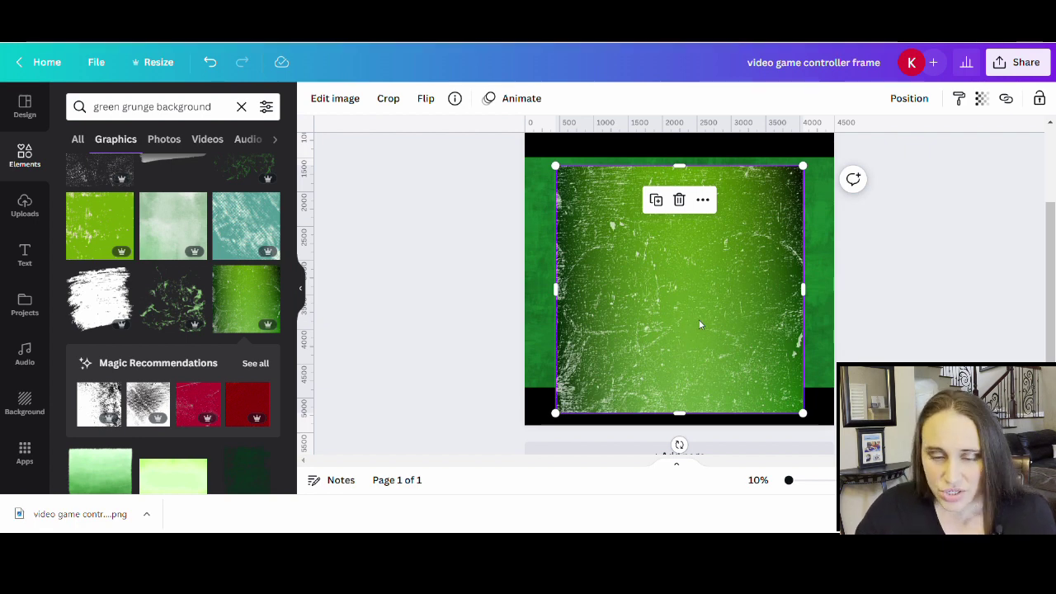
key(Delete)
- Add the dark scratch-texture graphic, then enlarge and position it to cover the whole green background
scroll(170, 293, down, 3)
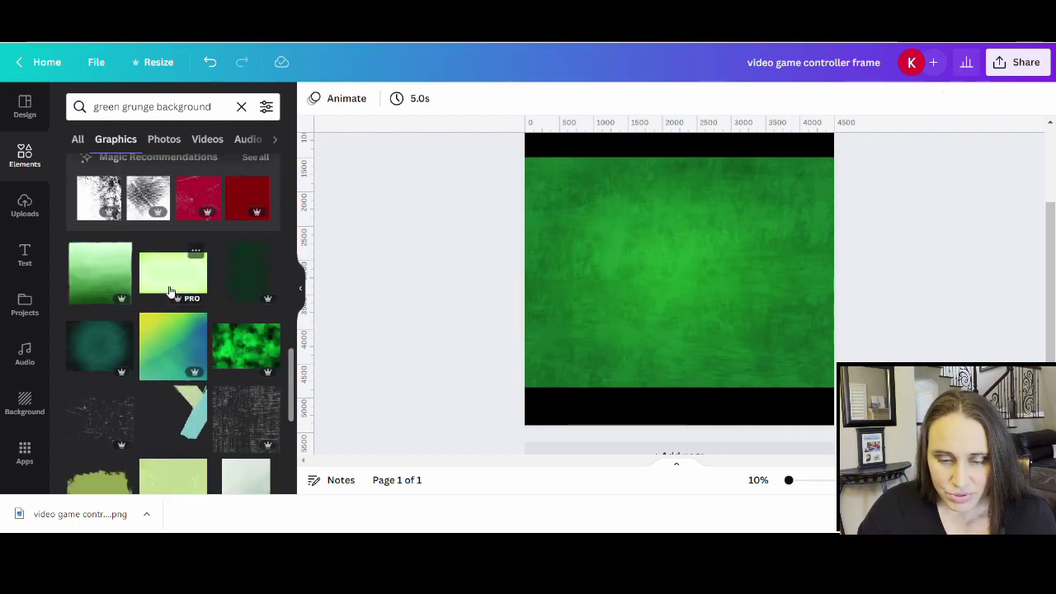
scroll(169, 291, down, 3)
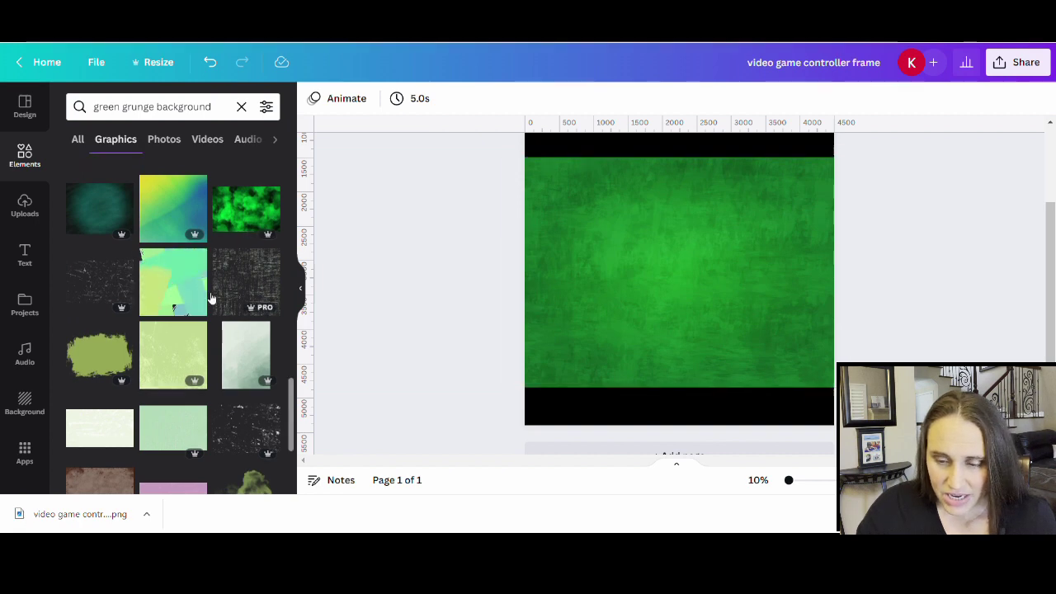
click(117, 287)
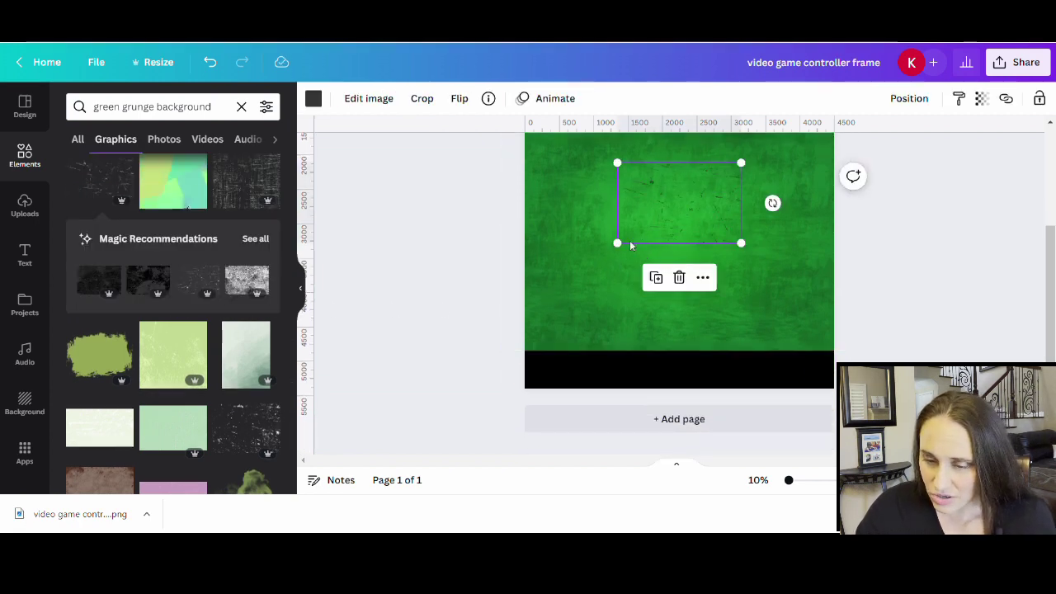
drag(623, 251, 462, 358)
scroll(767, 256, up, 3)
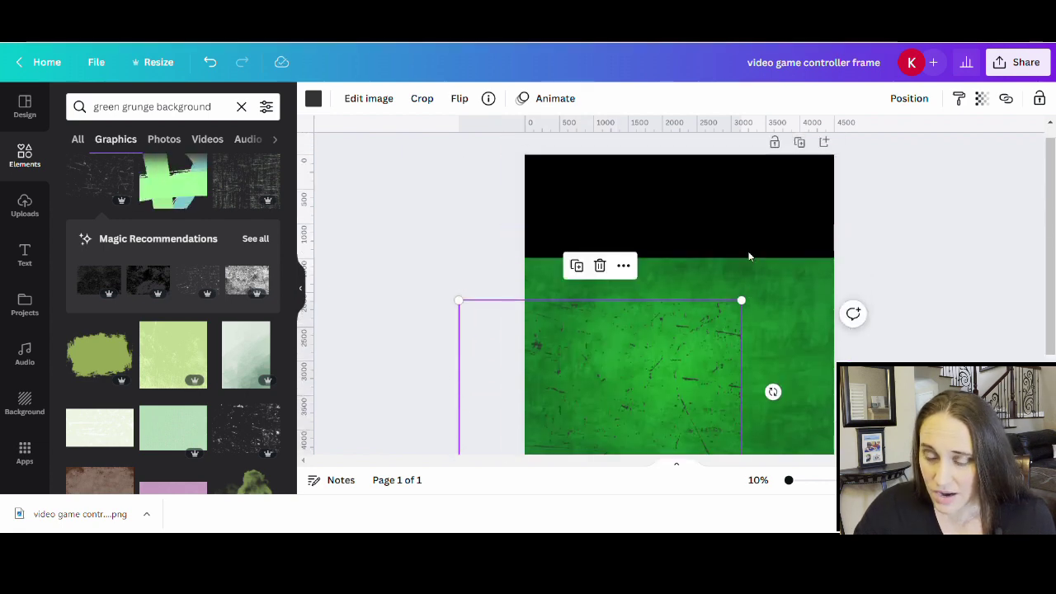
drag(748, 311, 858, 352)
drag(724, 394, 741, 405)
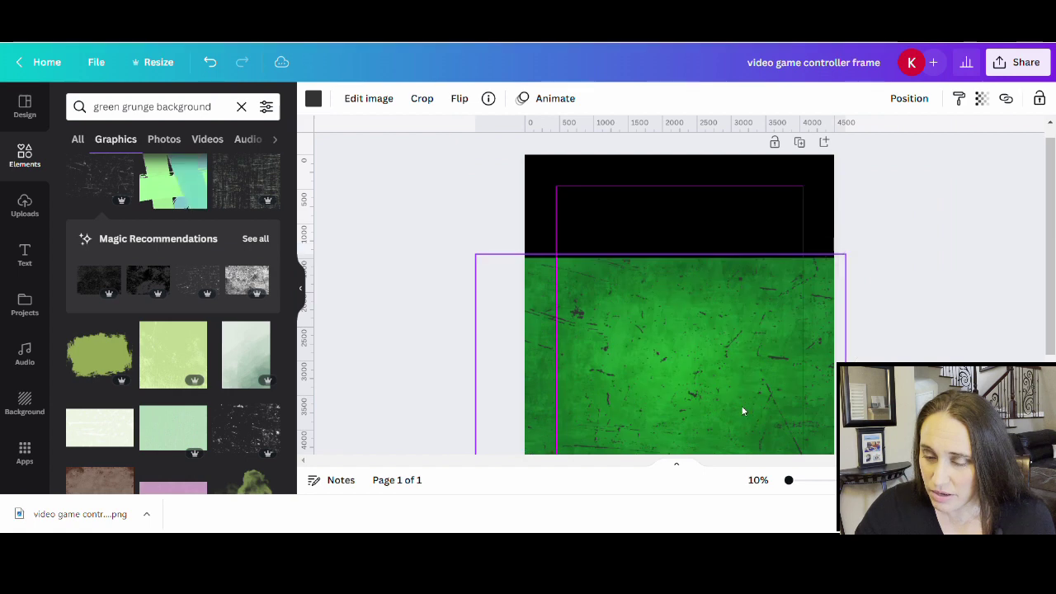
scroll(825, 330, down, 3)
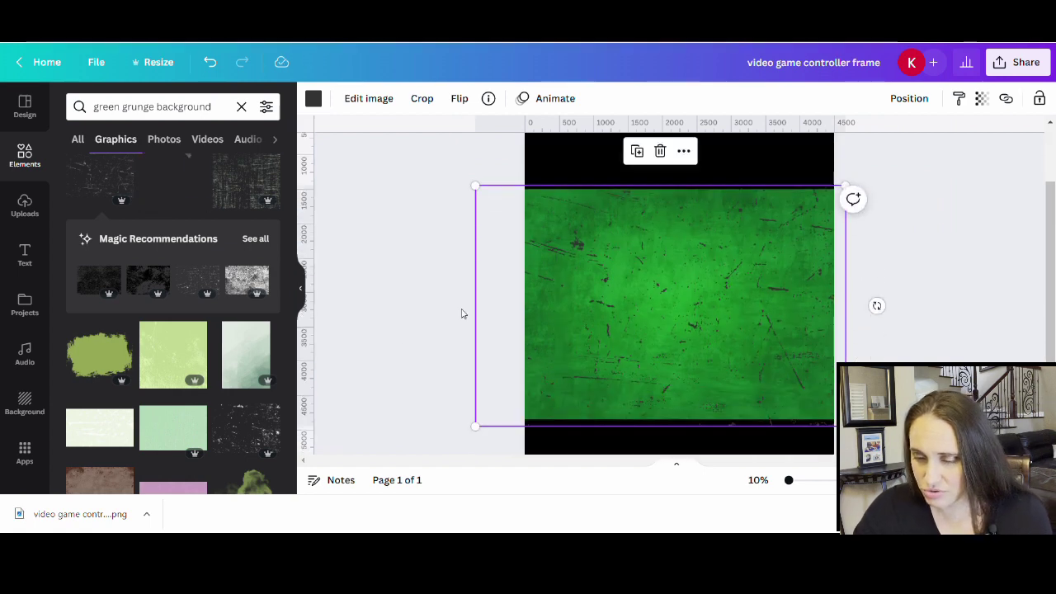
click(404, 327)
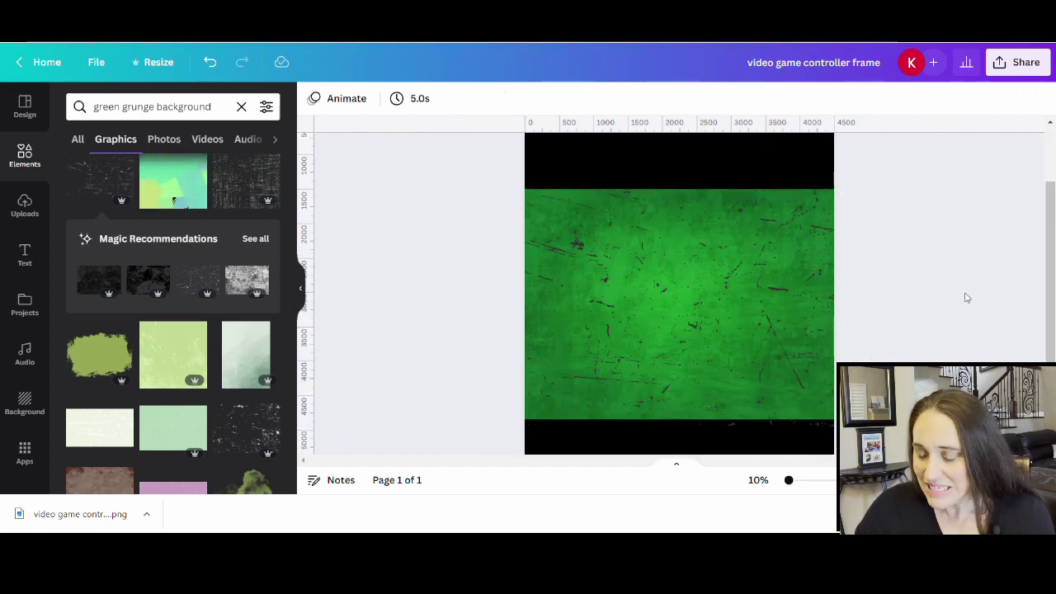
- Duplicate the scratch overlay, rotate the copy roughly a quarter turn, and enlarge it beyond both page sides
click(714, 310)
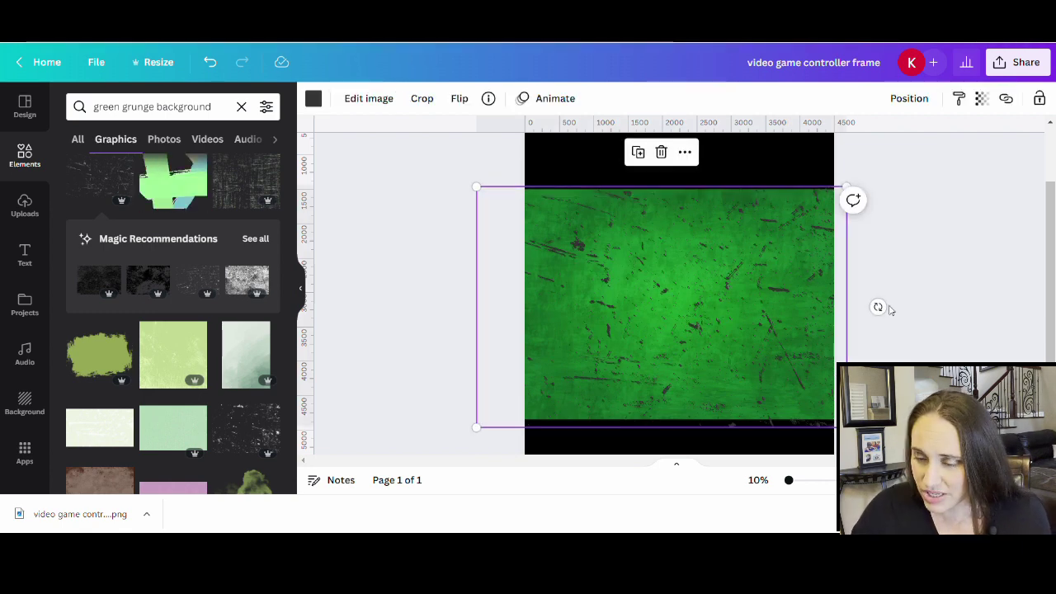
drag(878, 307, 550, 462)
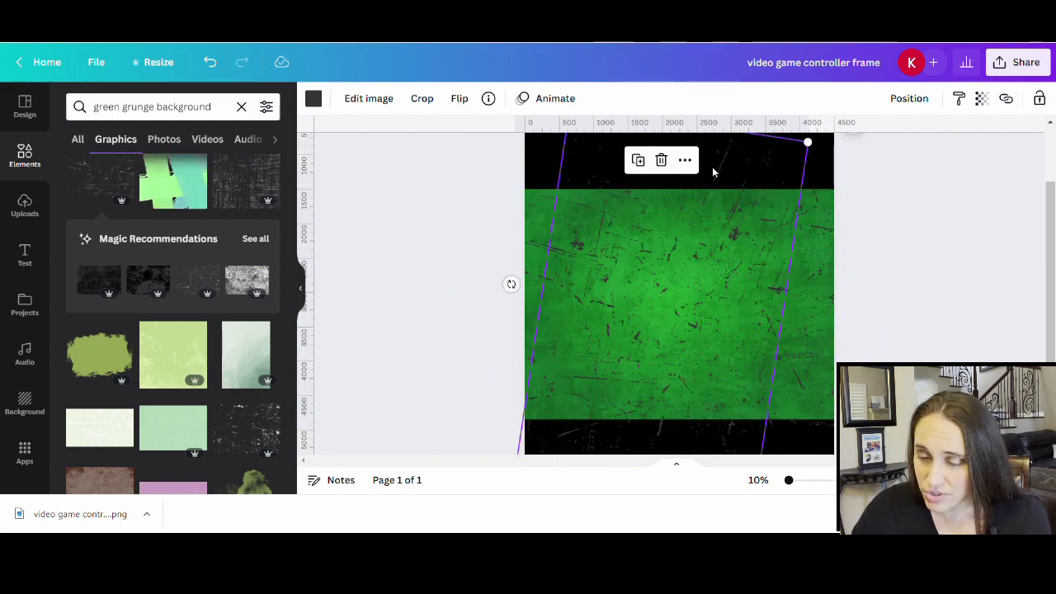
drag(817, 156, 976, 105)
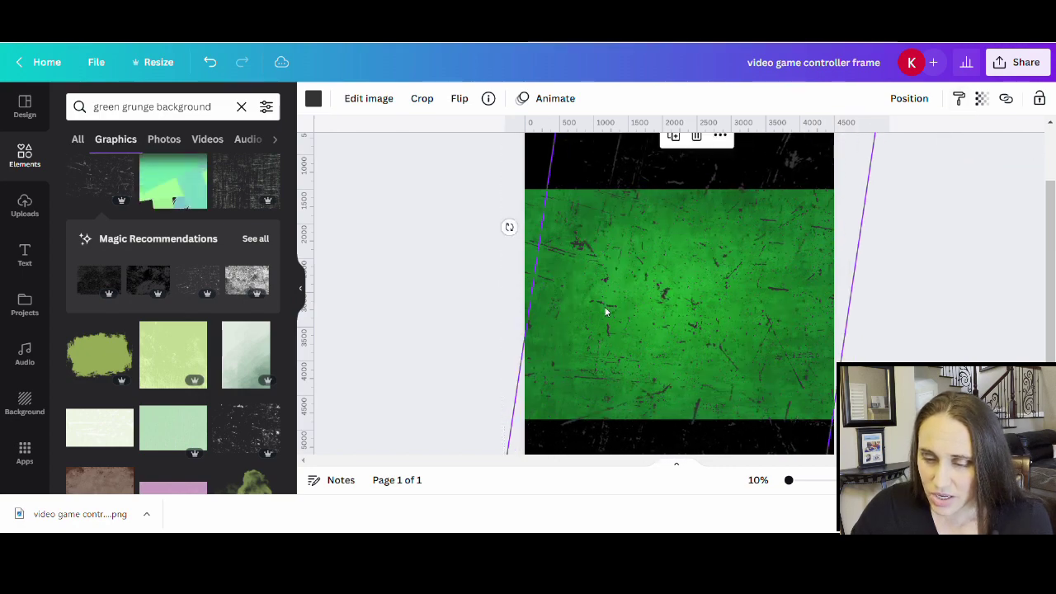
scroll(537, 347, down, 2)
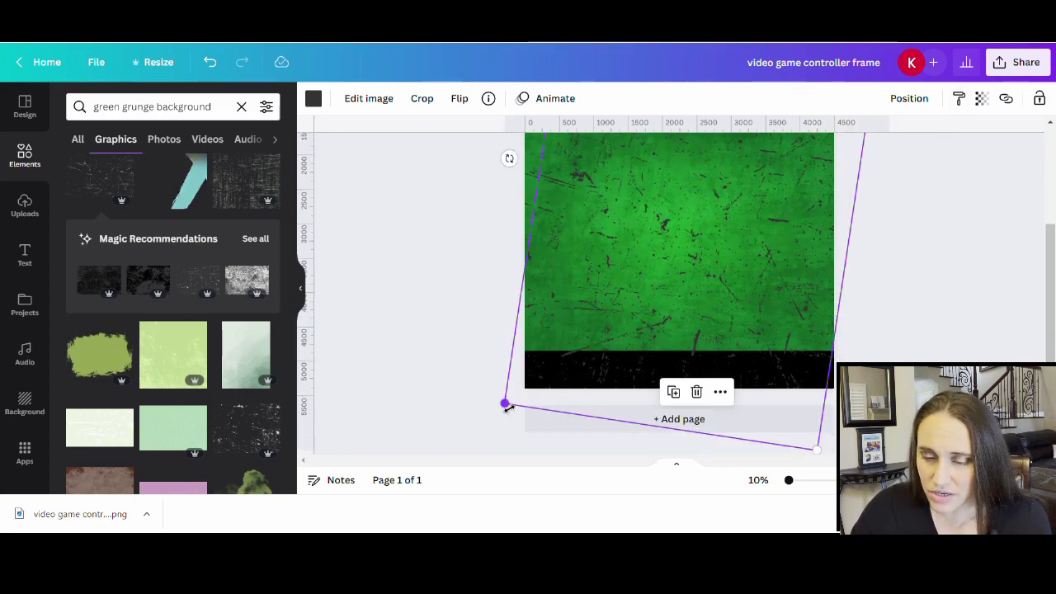
drag(504, 403, 464, 447)
scroll(742, 359, up, 2)
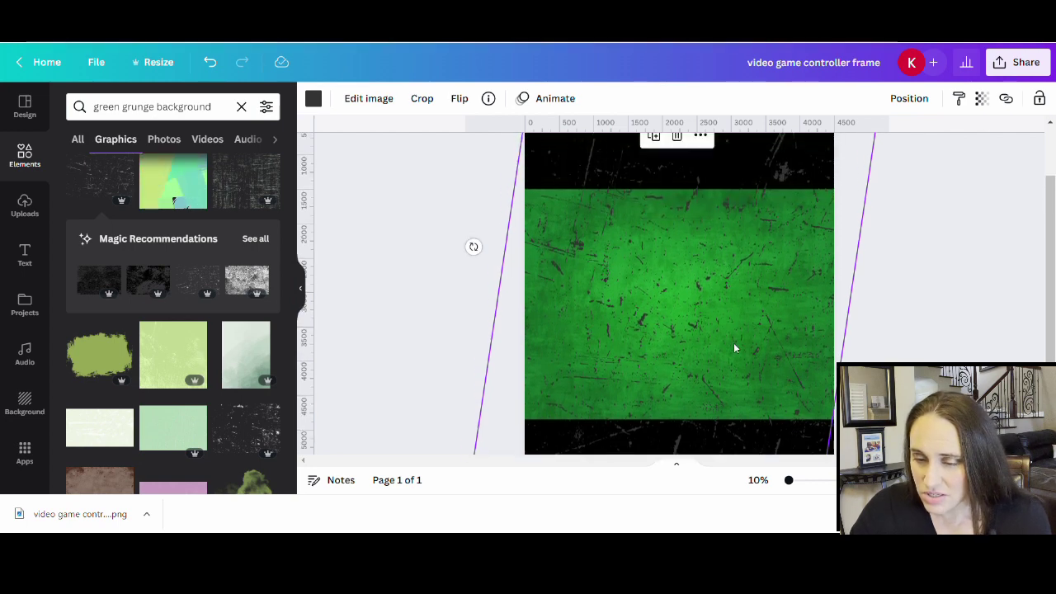
- Recolor the rotated scratch overlay to dark green #0A4015
click(319, 100)
scroll(155, 204, down, 1)
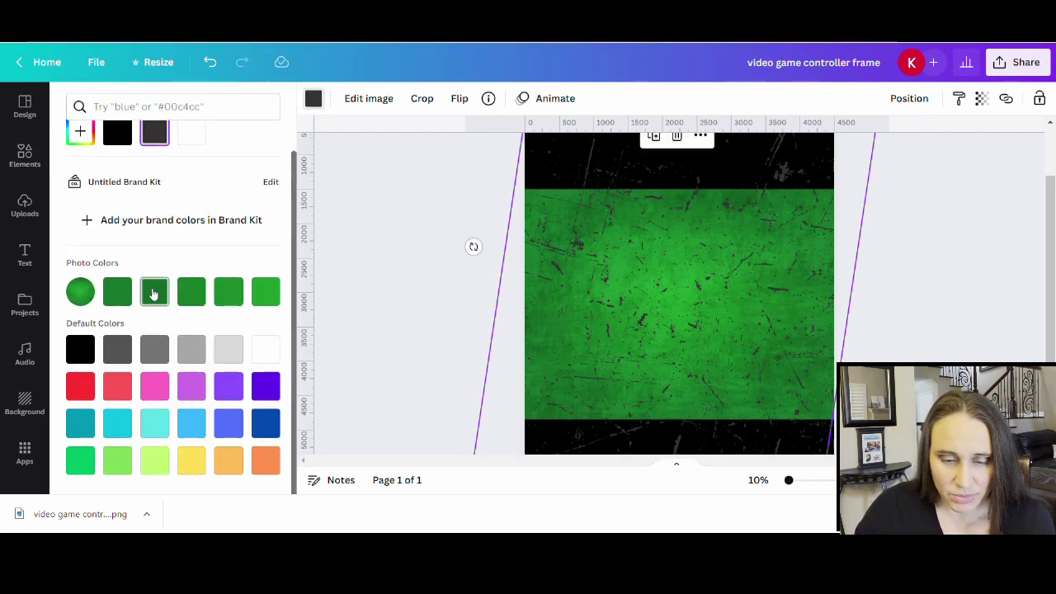
click(154, 291)
click(81, 140)
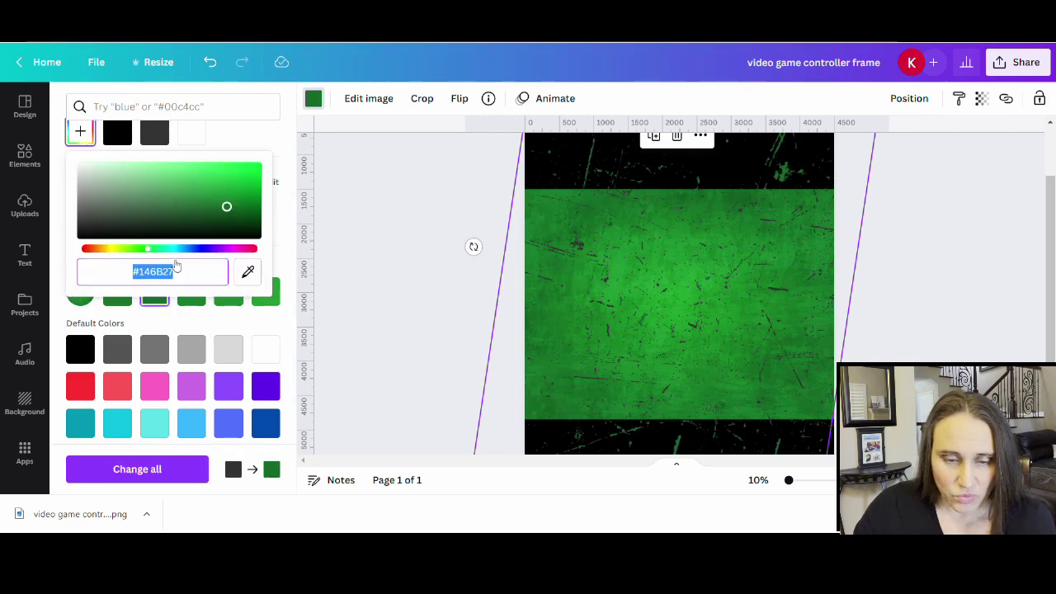
click(235, 222)
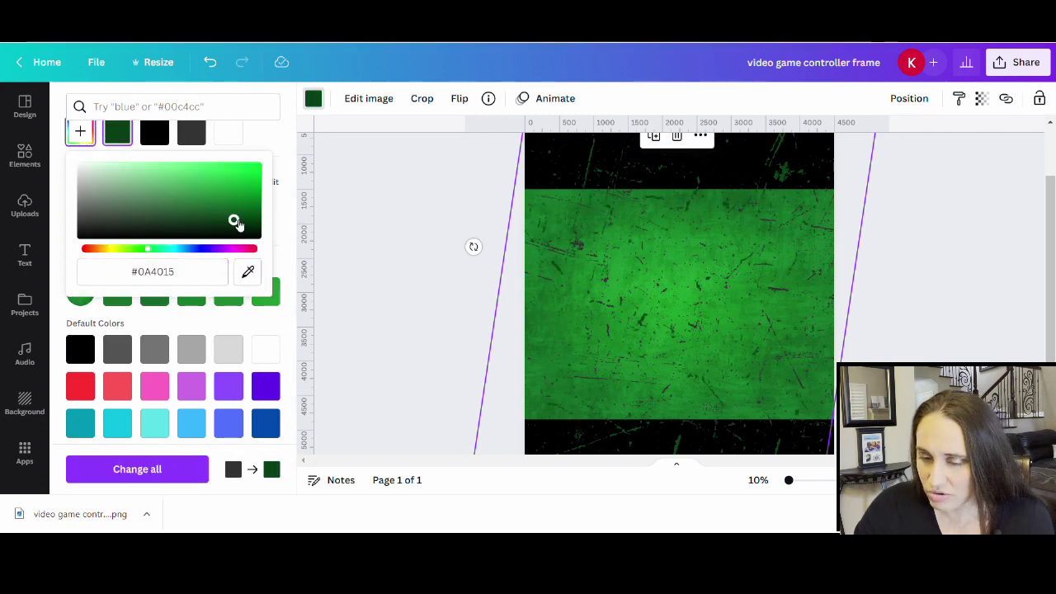
click(360, 233)
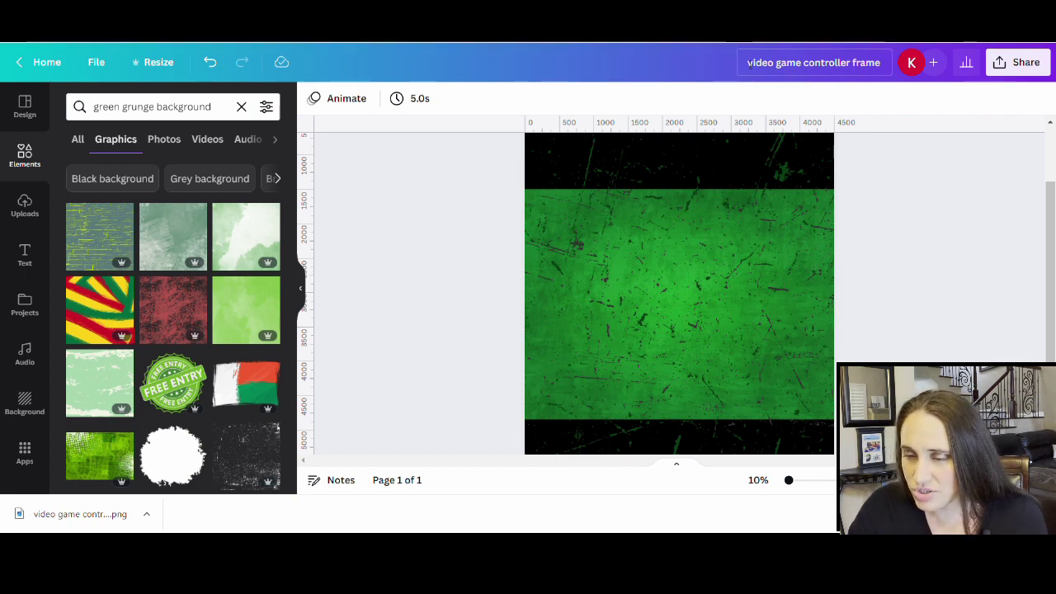
- Rename the design as "green grunge mask"
click(882, 71)
text(green g)
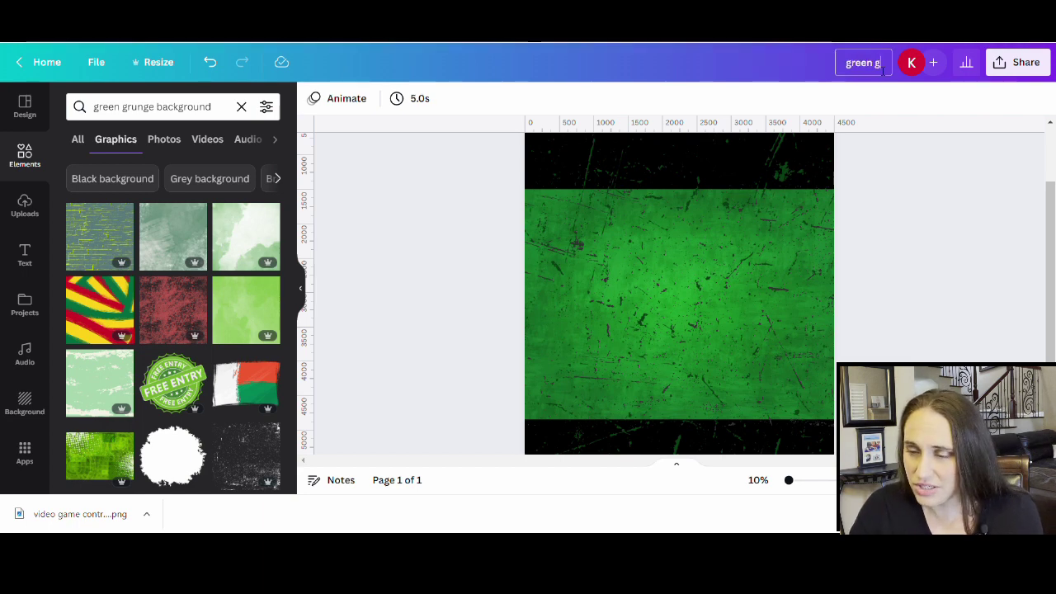
text(runge mask)
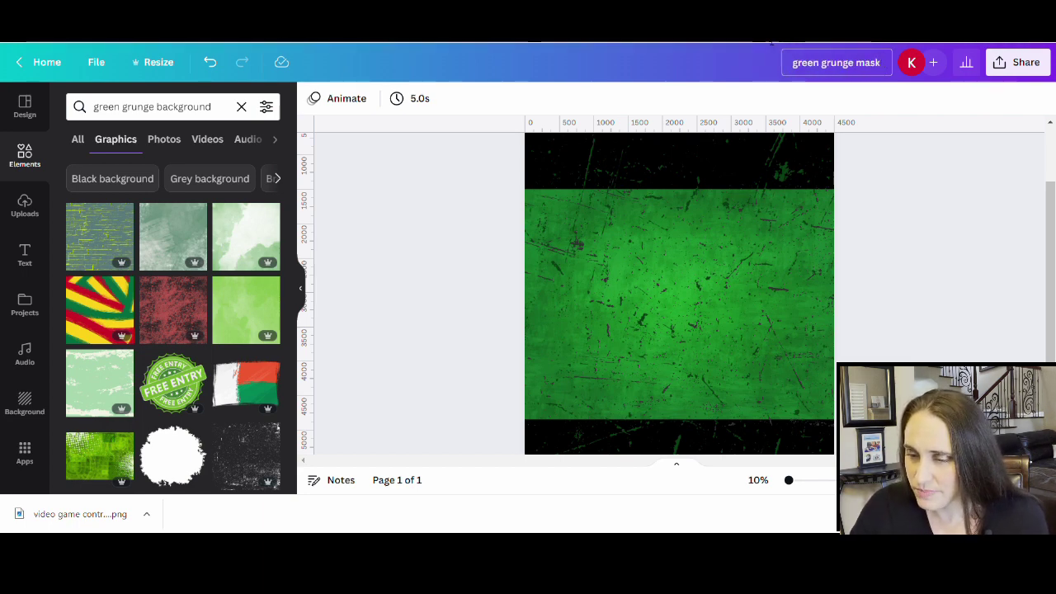
click(902, 302)
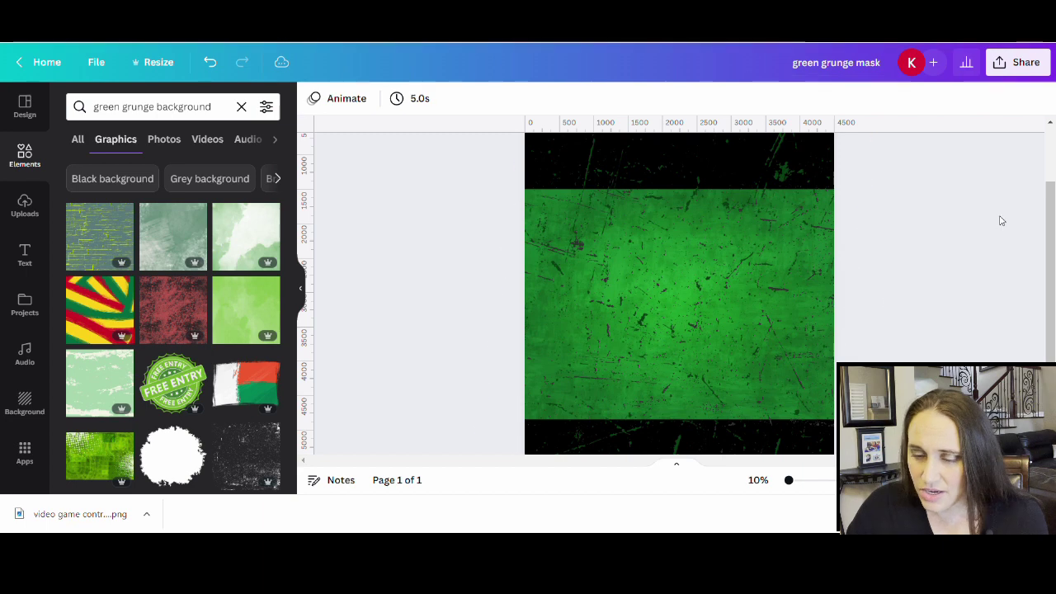
click(801, 222)
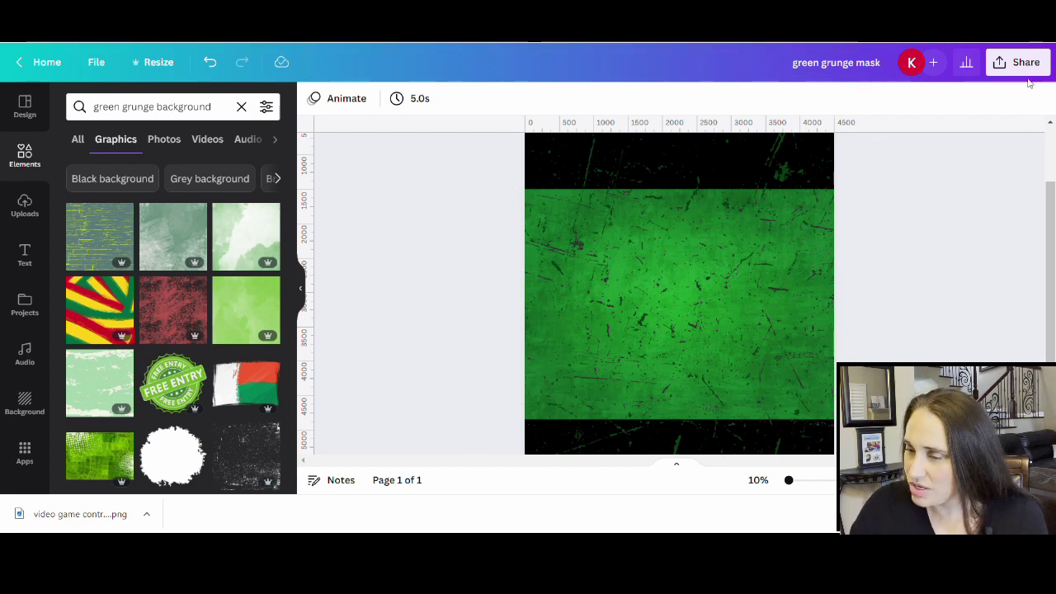
- Download the design as a PNG at size 1 (4,500 × 5,400 px) without a transparent background
click(1022, 64)
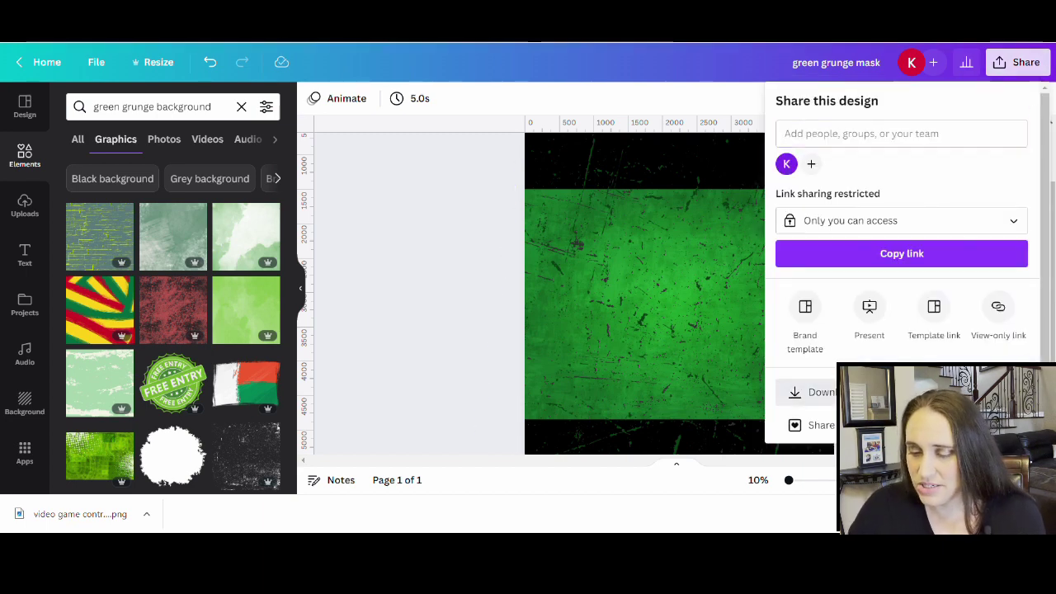
click(819, 391)
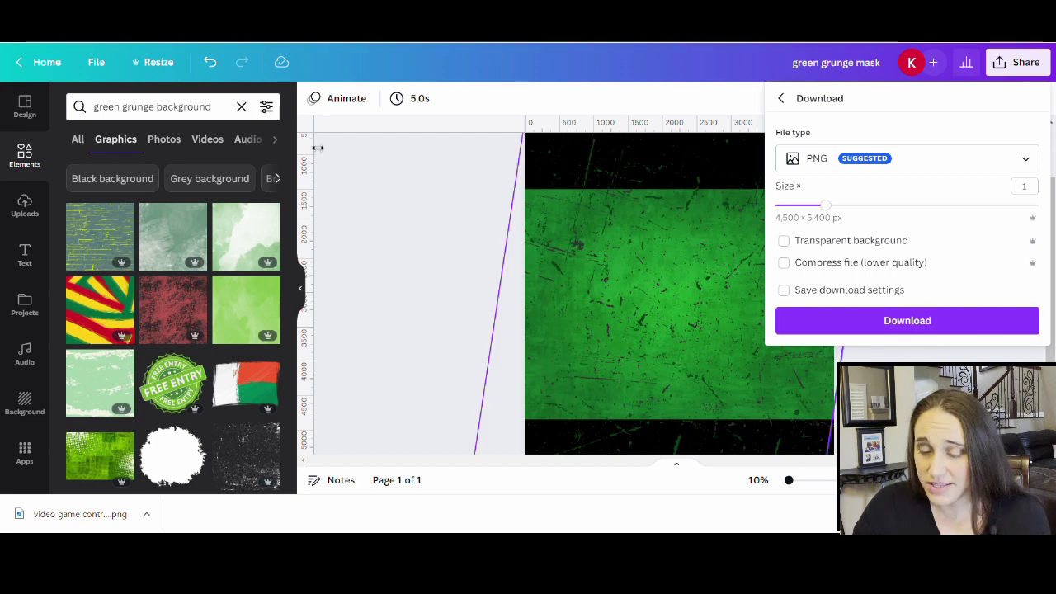
click(909, 323)
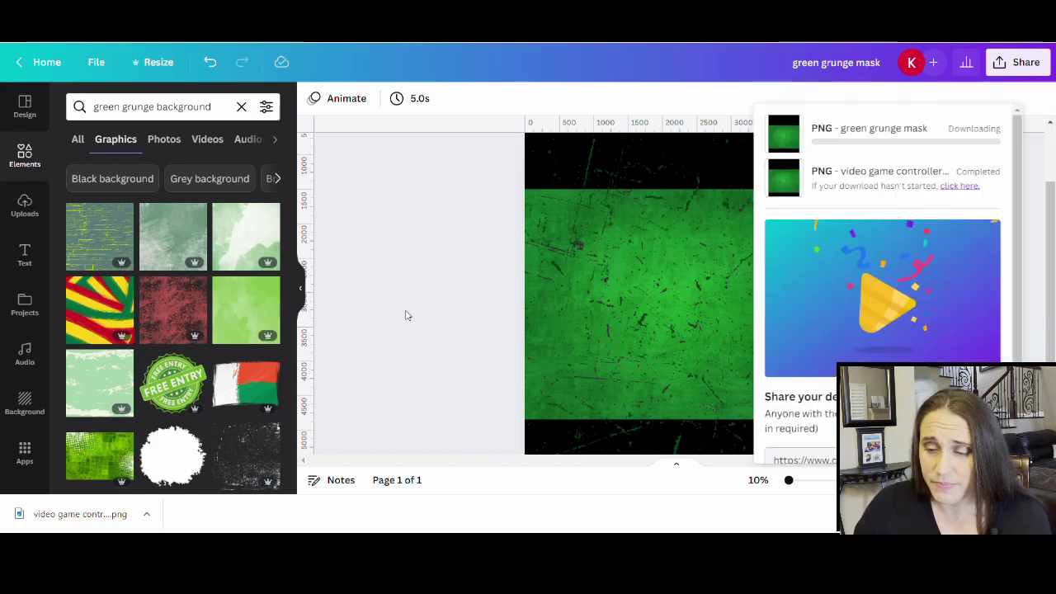
click(360, 296)
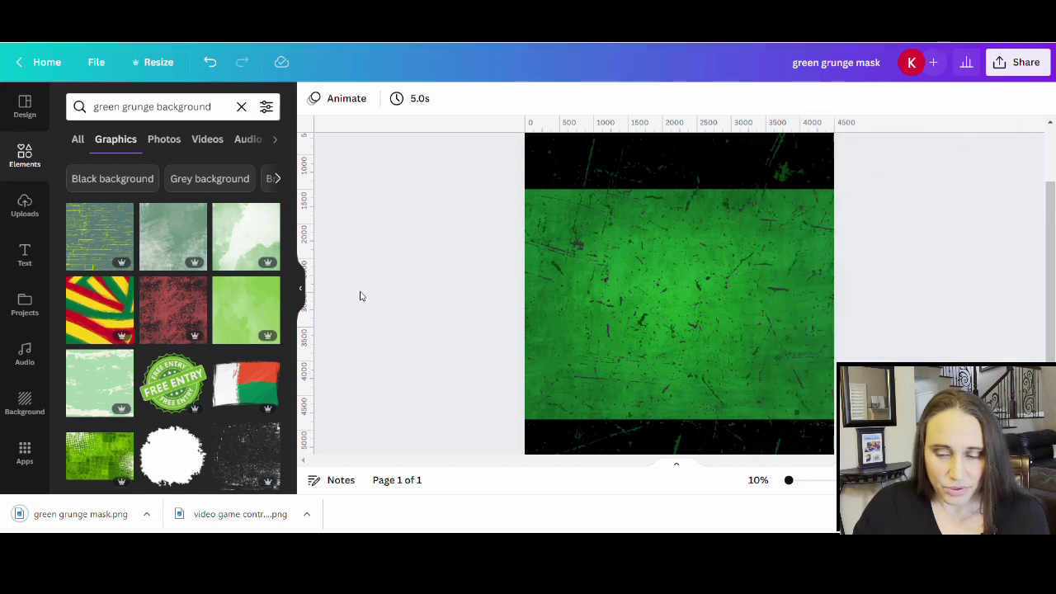
- Delete both scratch overlays and the green background graphic from above the controller
drag(668, 325, 82, 248)
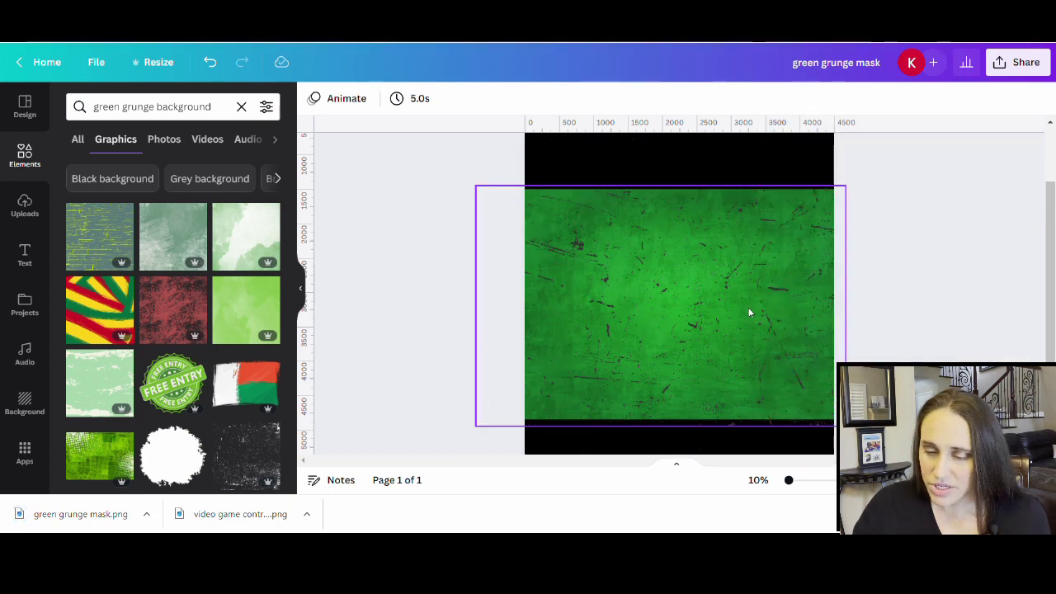
drag(750, 311, 5, 165)
click(801, 299)
key(Delete)
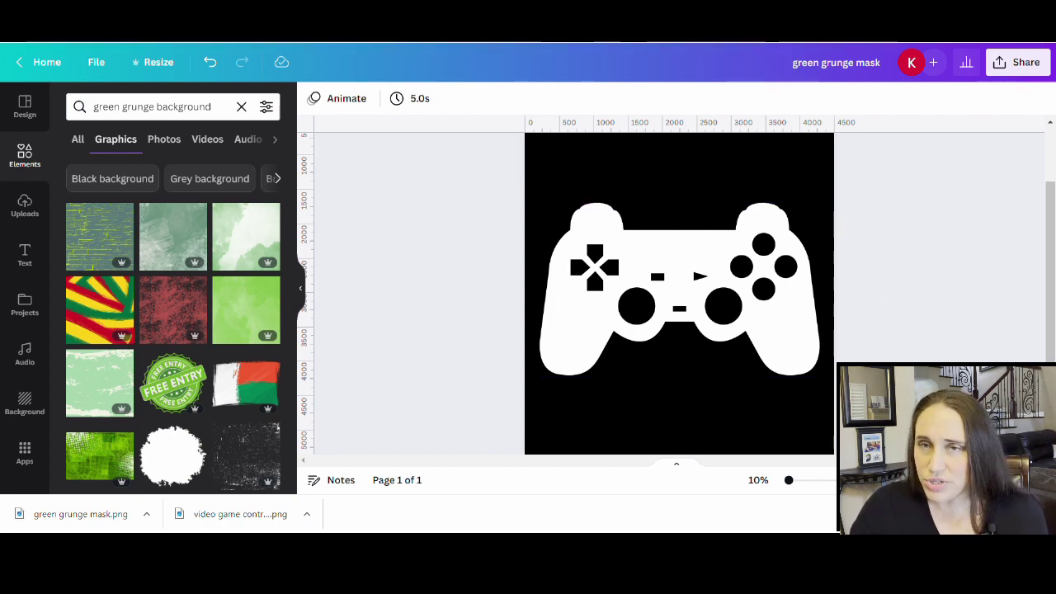
- Search the web for photopea in a new browser tab and open the Photopea online photo editor
key(ctrl+t)
click(498, 269)
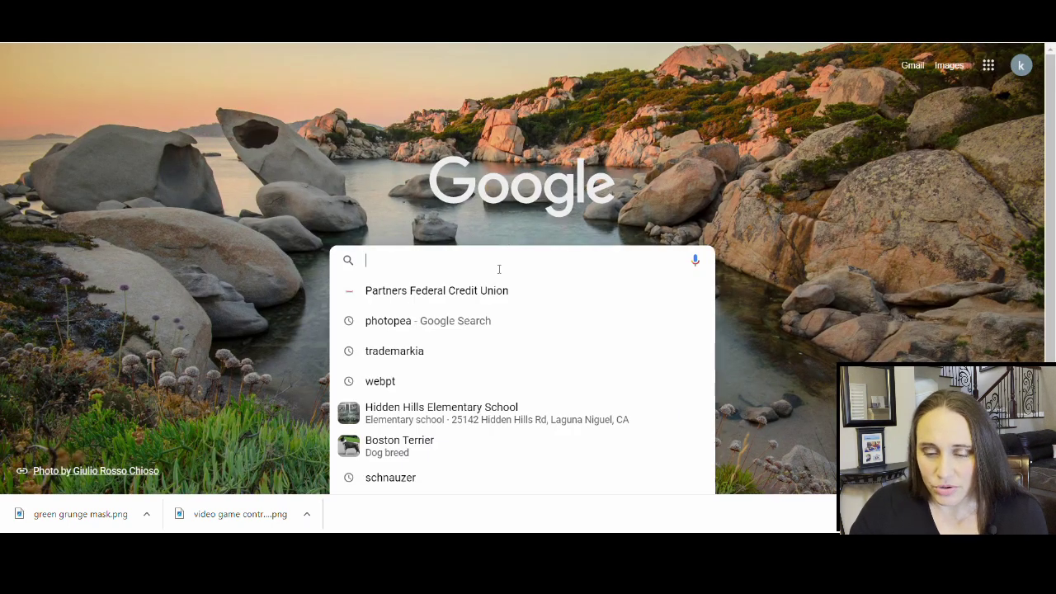
text(photo)
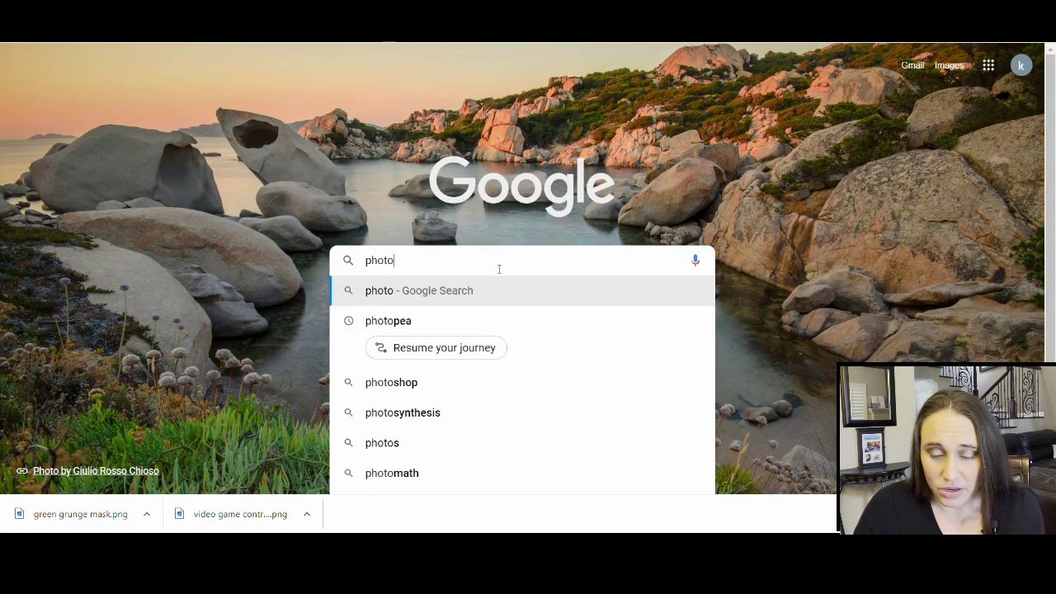
text(pea)
key(Return)
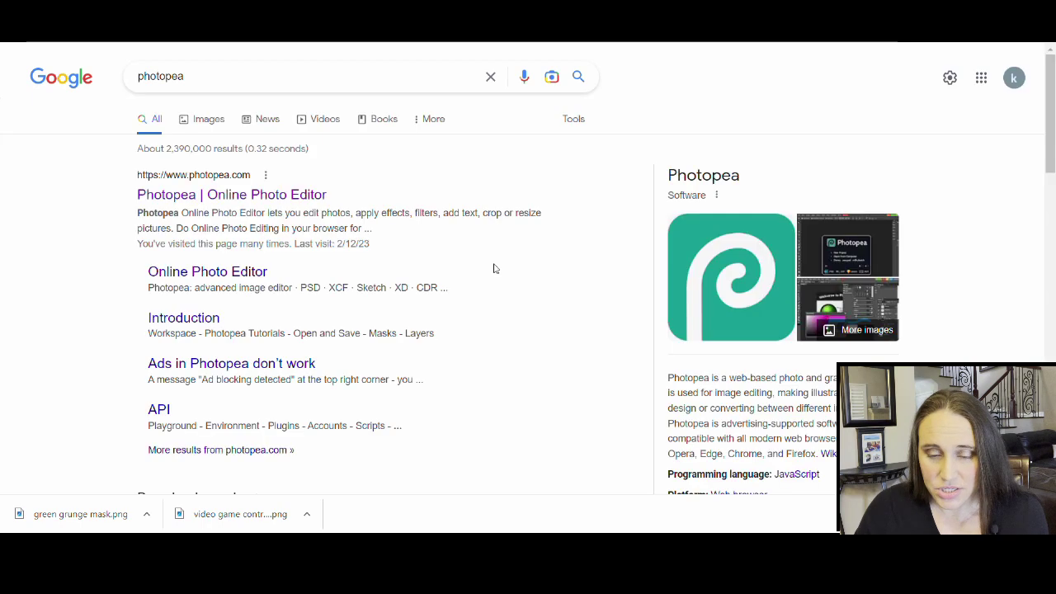
click(165, 198)
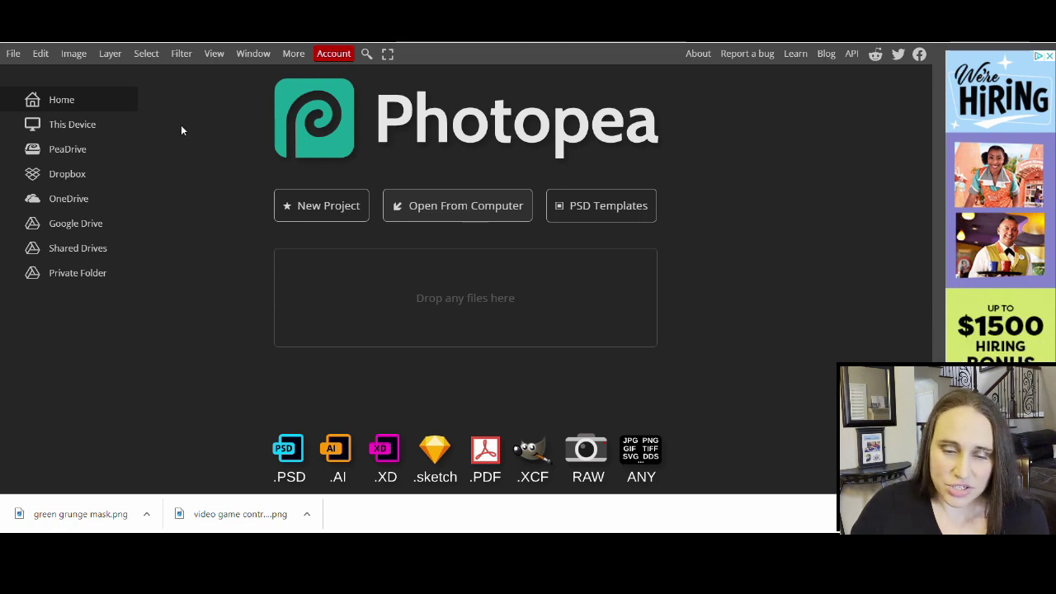
- Open the exported video game controller PNG and place the green grunge mask PNG as a layer above it
double_click(404, 290)
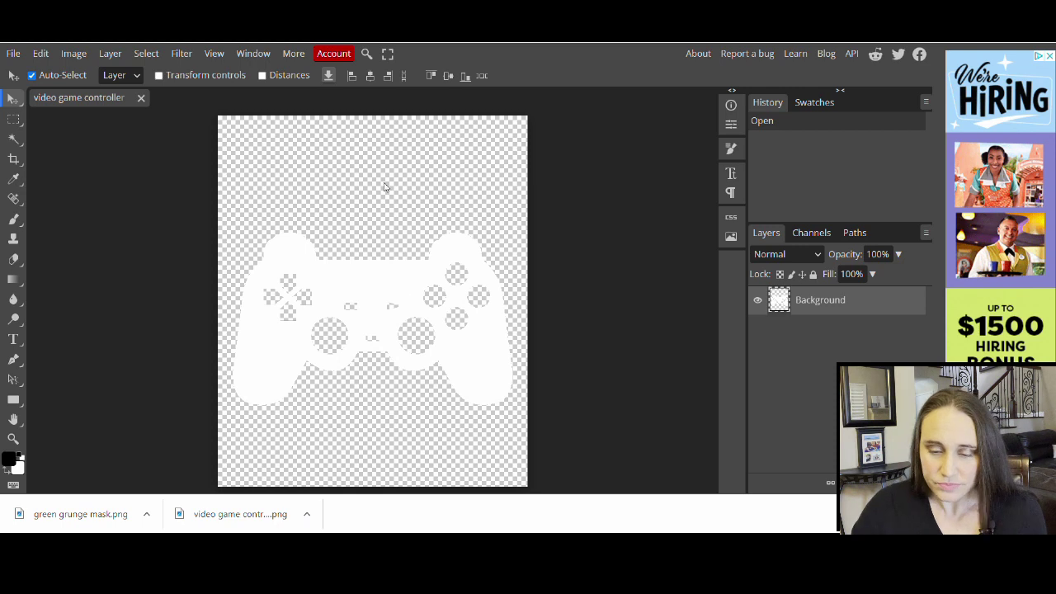
click(13, 53)
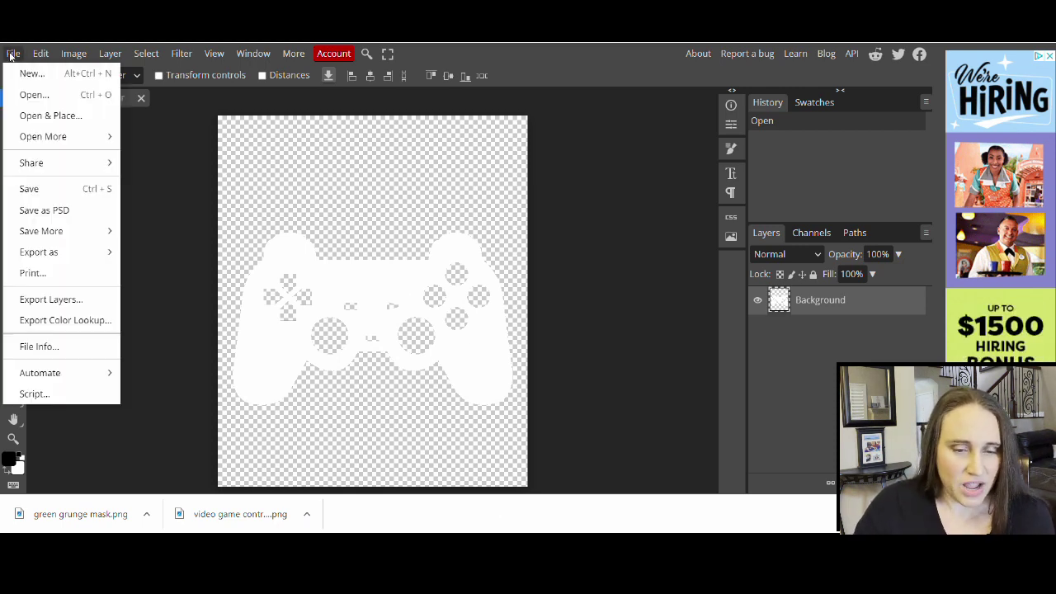
click(38, 117)
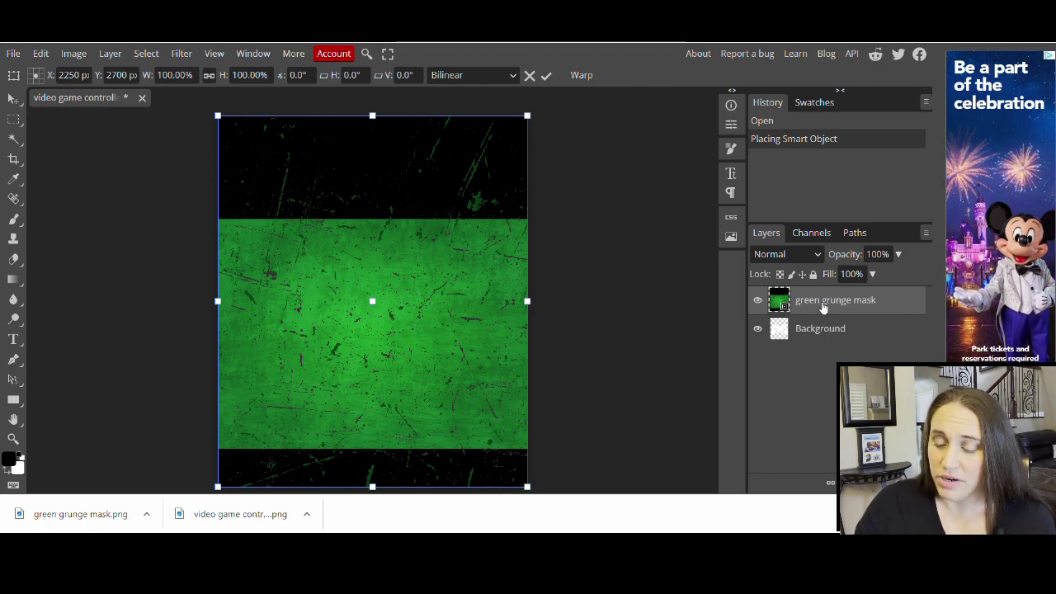
drag(823, 328, 825, 339)
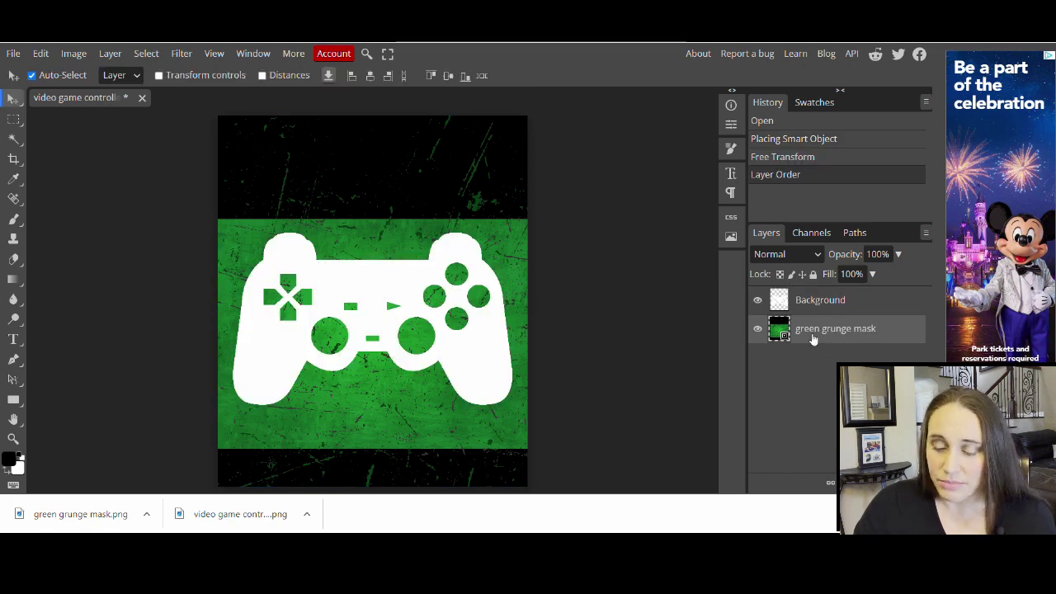
drag(814, 337, 817, 302)
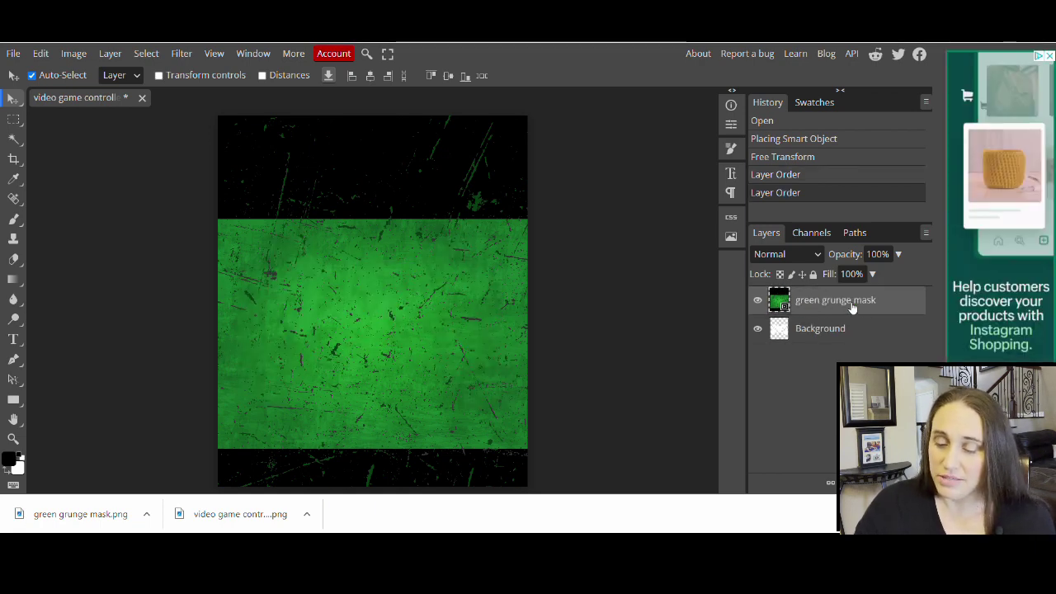
click(842, 328)
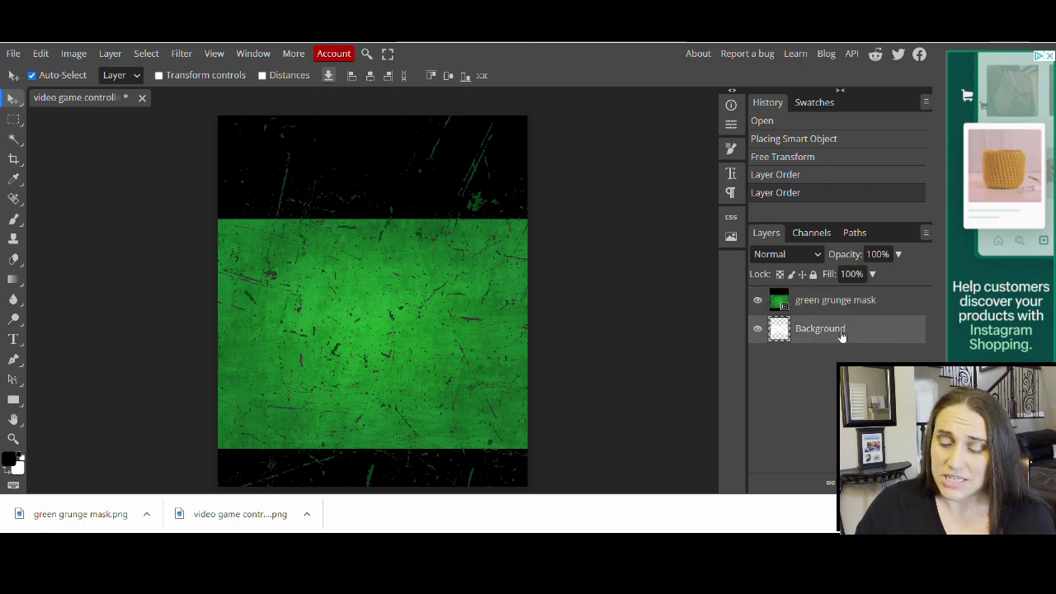
- Apply a clipping mask to the green grunge mask layer so it is clipped to the controller layer
click(846, 307)
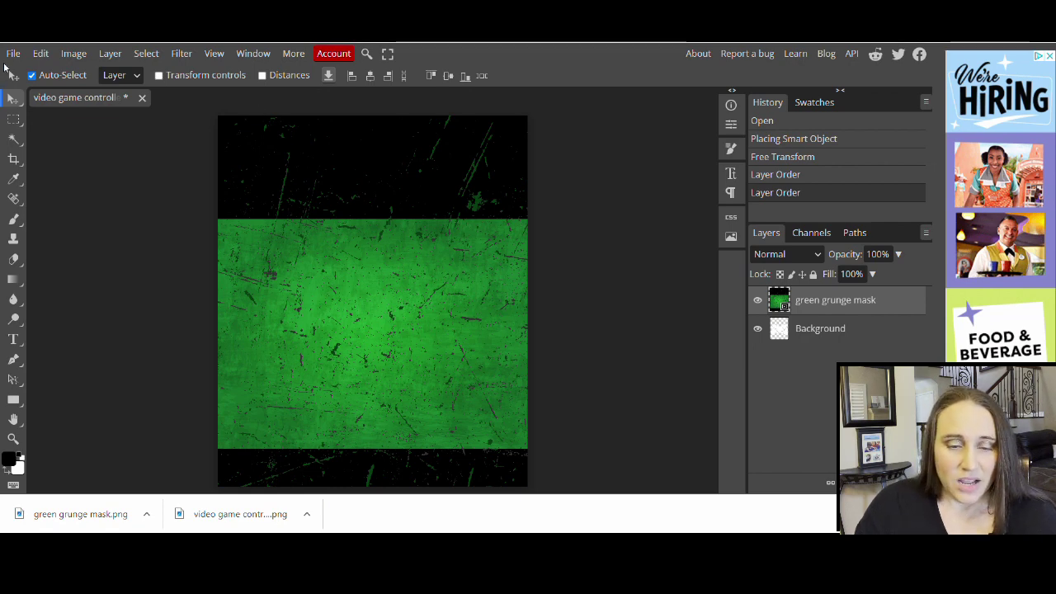
click(113, 54)
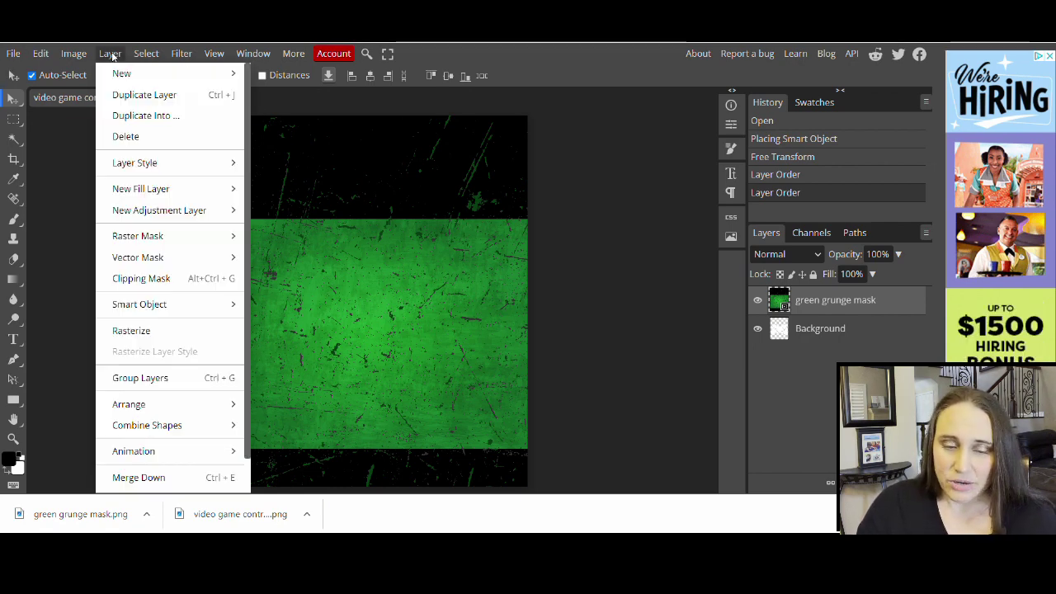
click(124, 281)
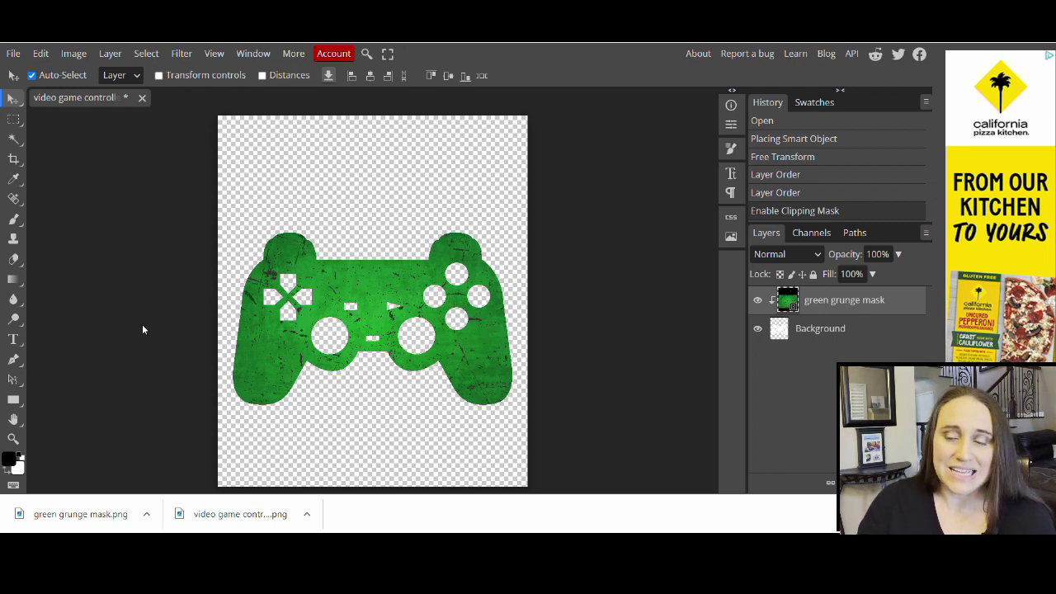
- Export the textured controller as a PNG at 4500 × 5400 px and 100% quality
click(13, 54)
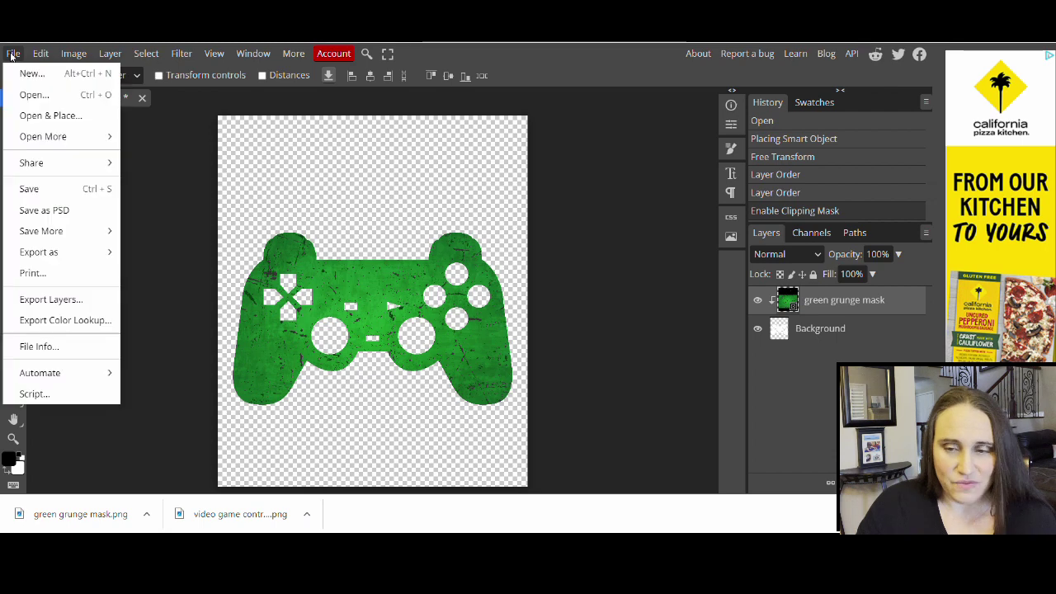
mouse_move(42, 255)
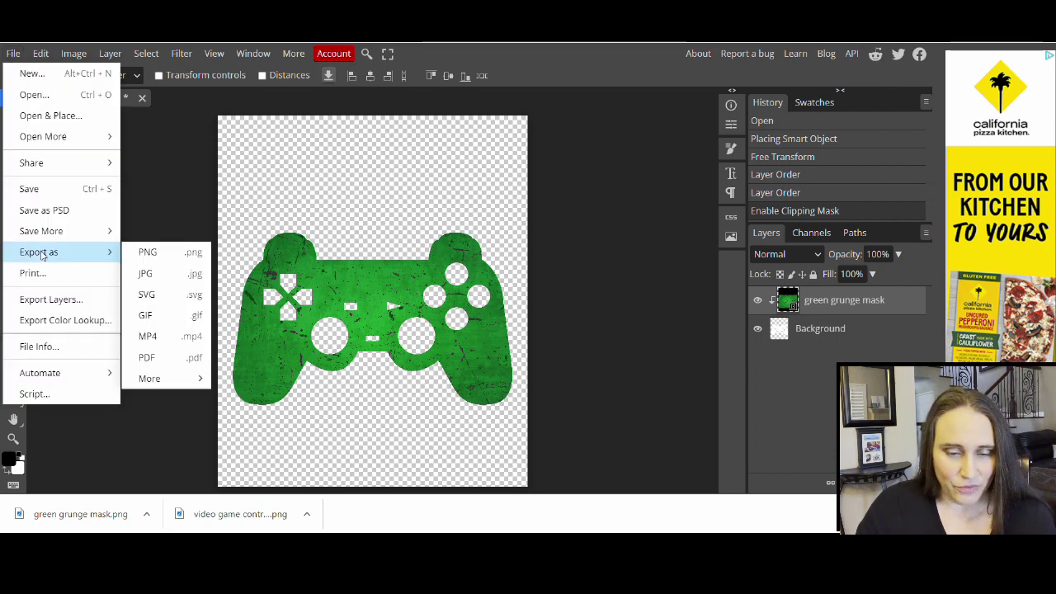
click(156, 255)
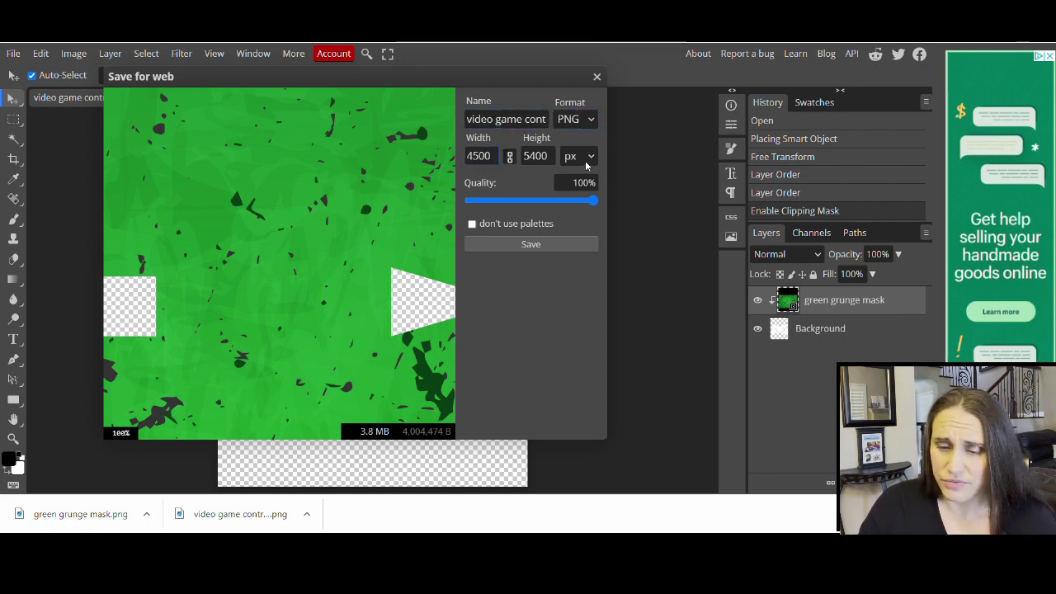
click(528, 245)
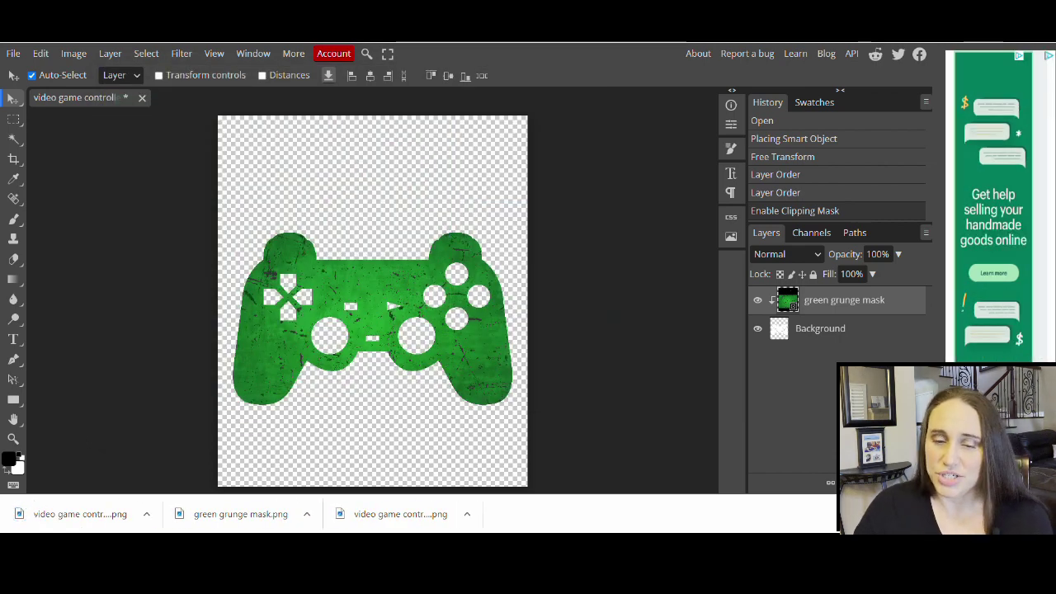
- Switch back to the Canva design and upload the exported green grunge controller PNG onto the page
key(ctrl+Tab)
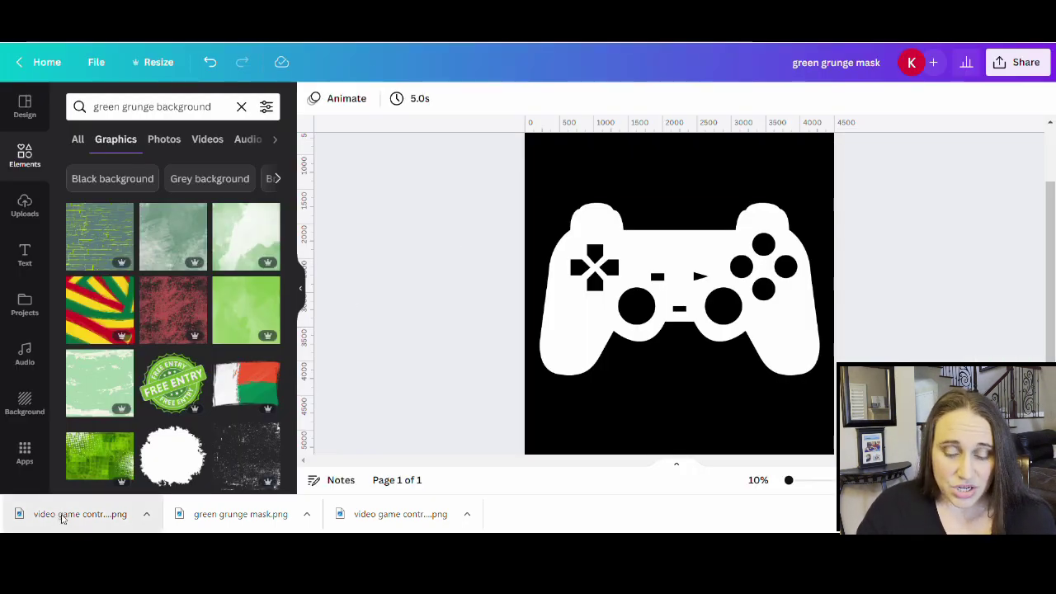
drag(61, 517, 710, 392)
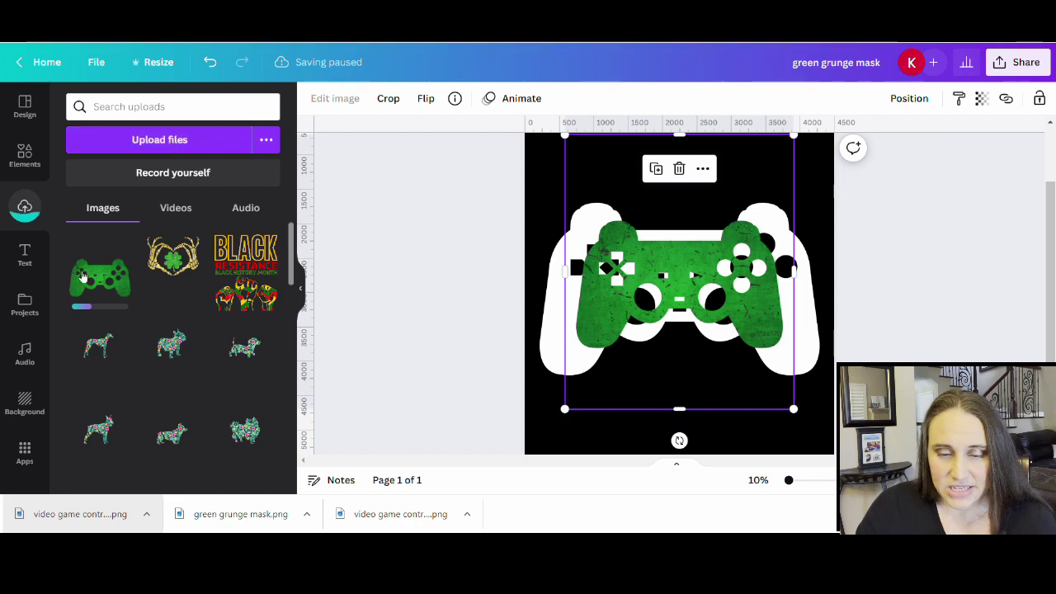
click(301, 288)
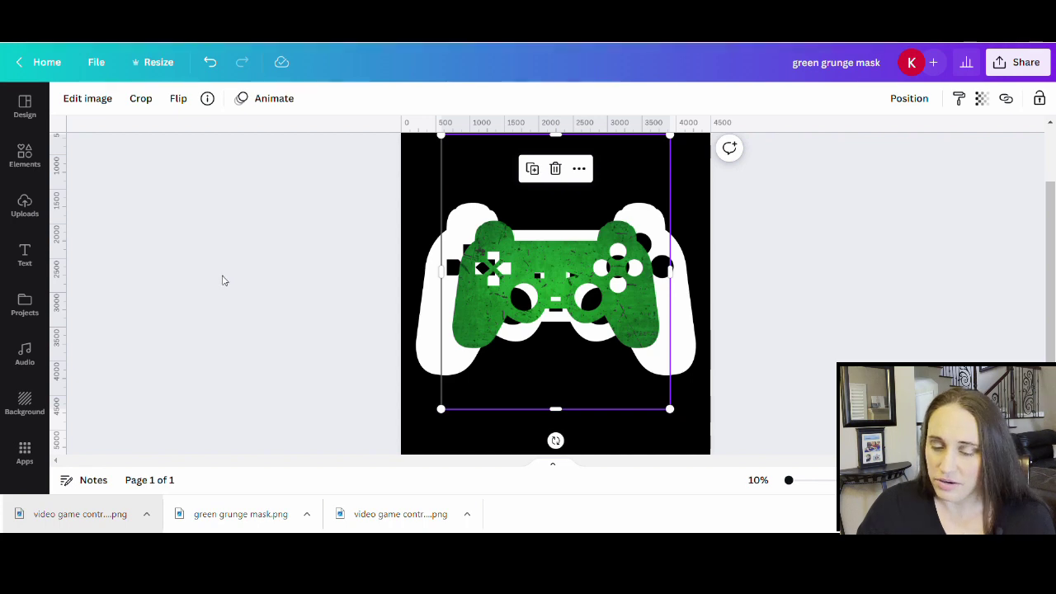
click(221, 280)
- Crop away the empty space above and below the green grunge controller image
click(588, 229)
scroll(581, 228, up, 1)
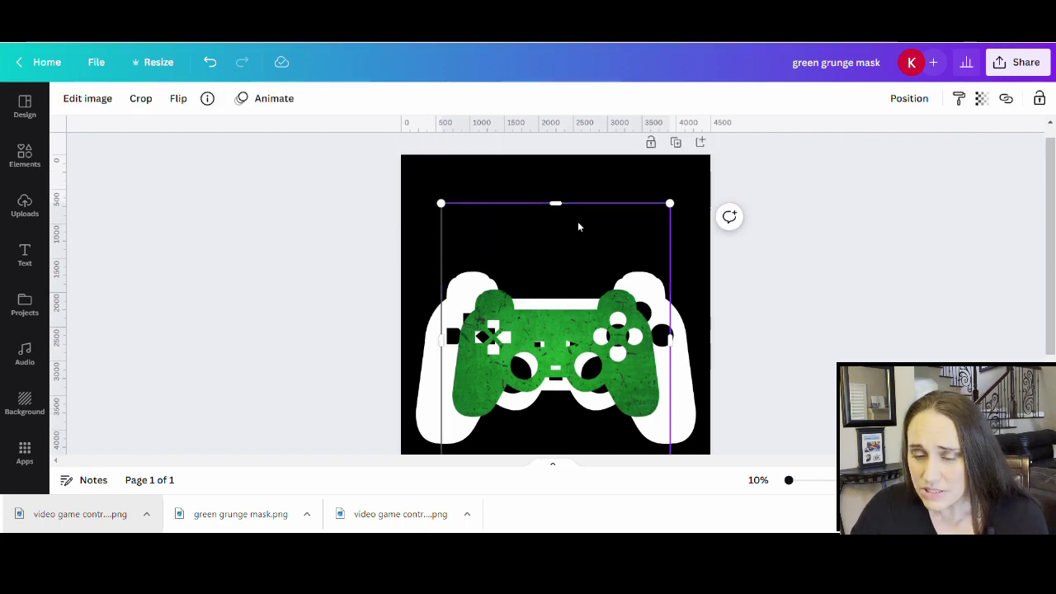
drag(557, 204, 559, 262)
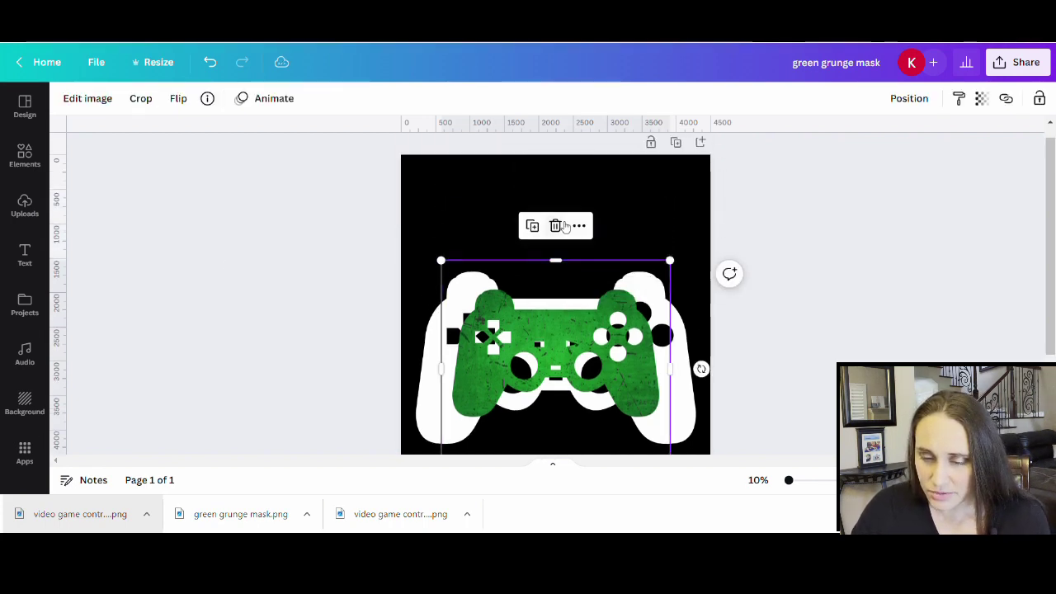
scroll(564, 227, down, 1)
drag(569, 415, 572, 363)
click(443, 375)
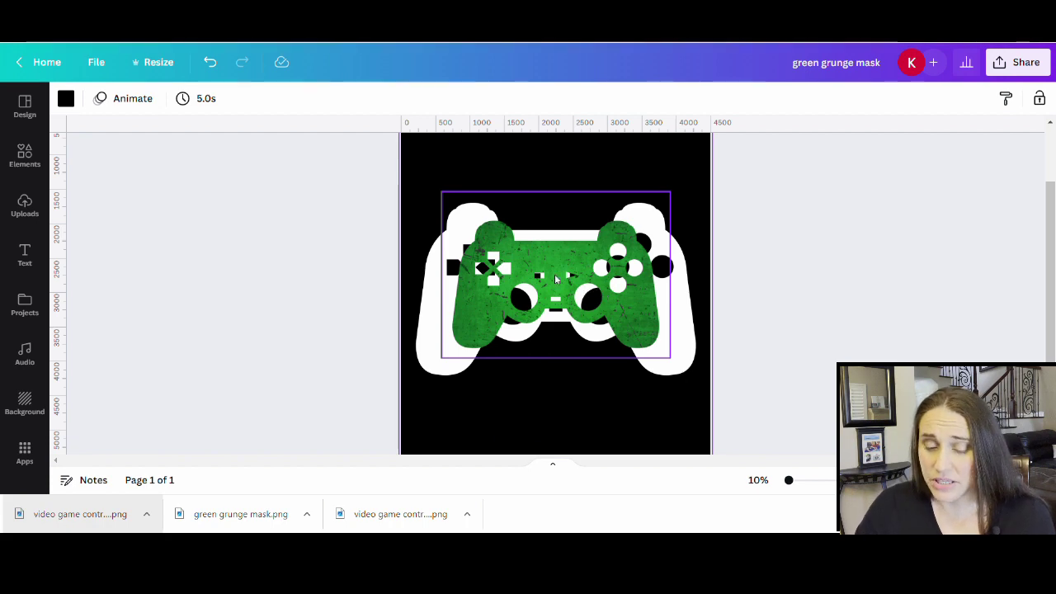
- Recolor the white controller behind the green one to light gray #D9D9D9
click(426, 368)
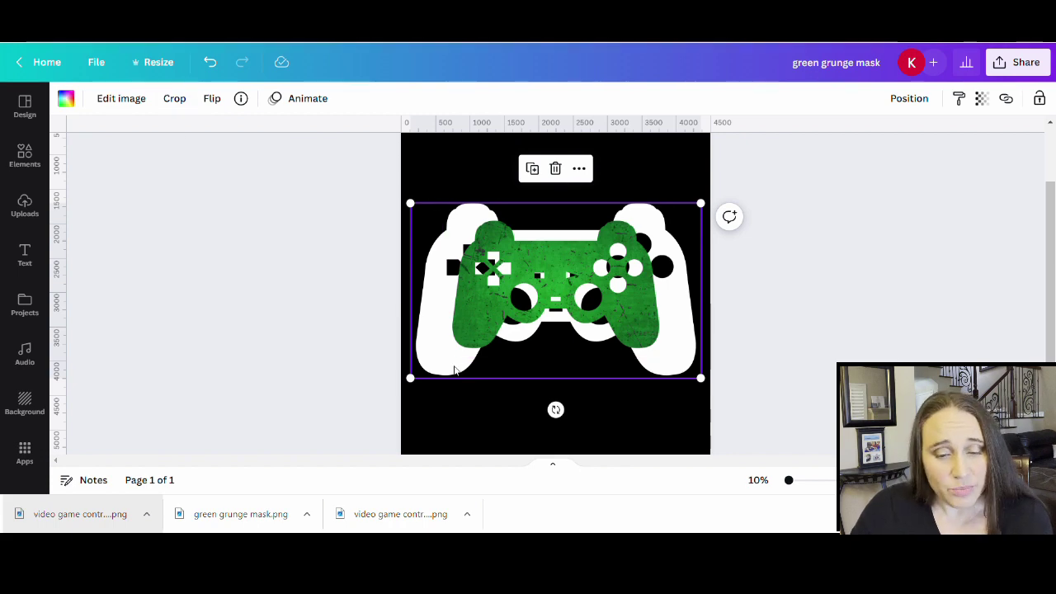
click(66, 100)
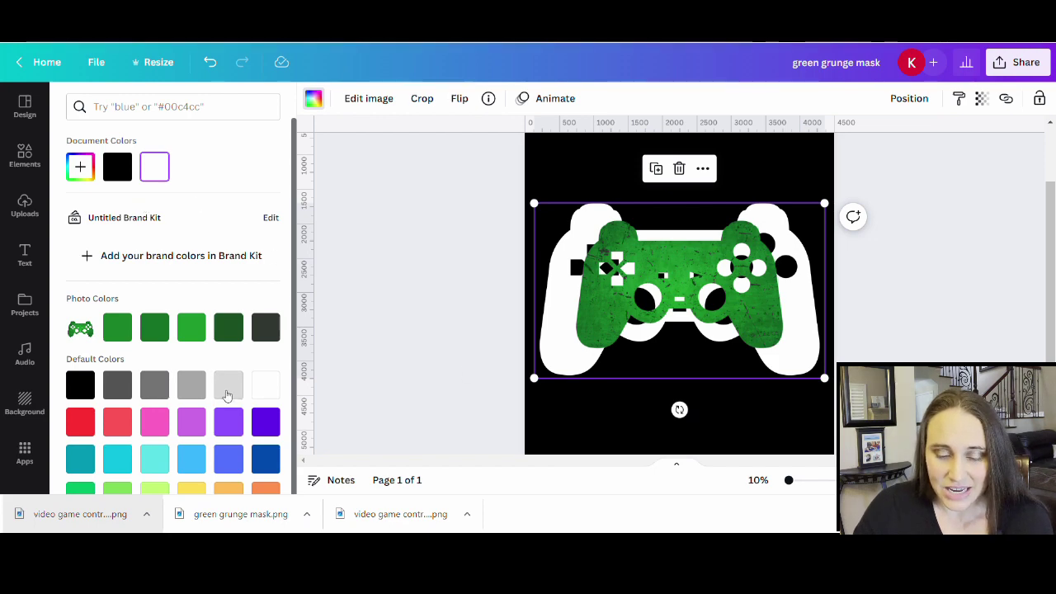
click(228, 394)
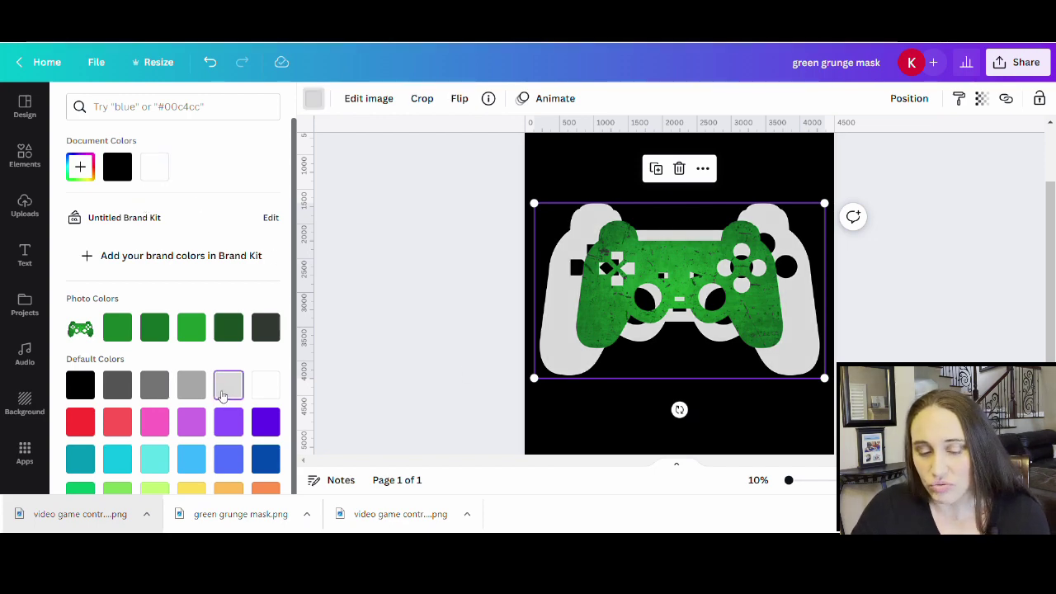
click(80, 166)
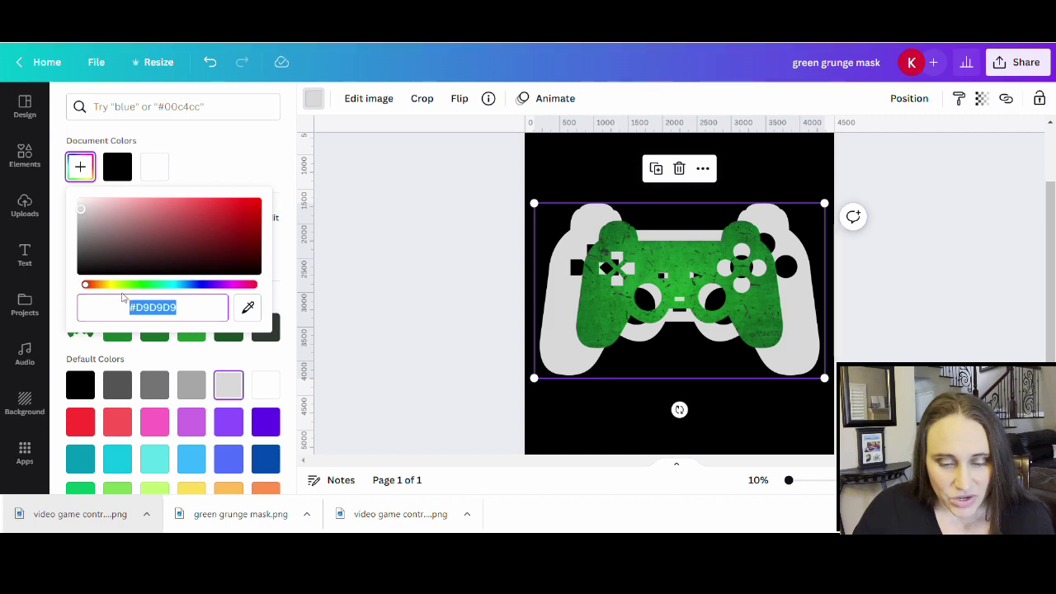
click(142, 285)
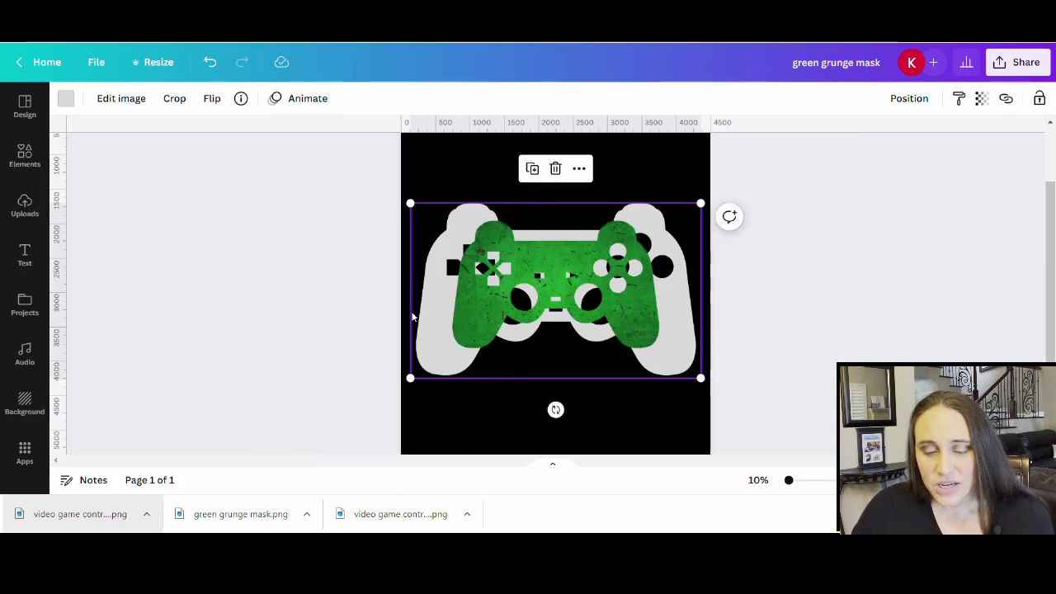
click(413, 317)
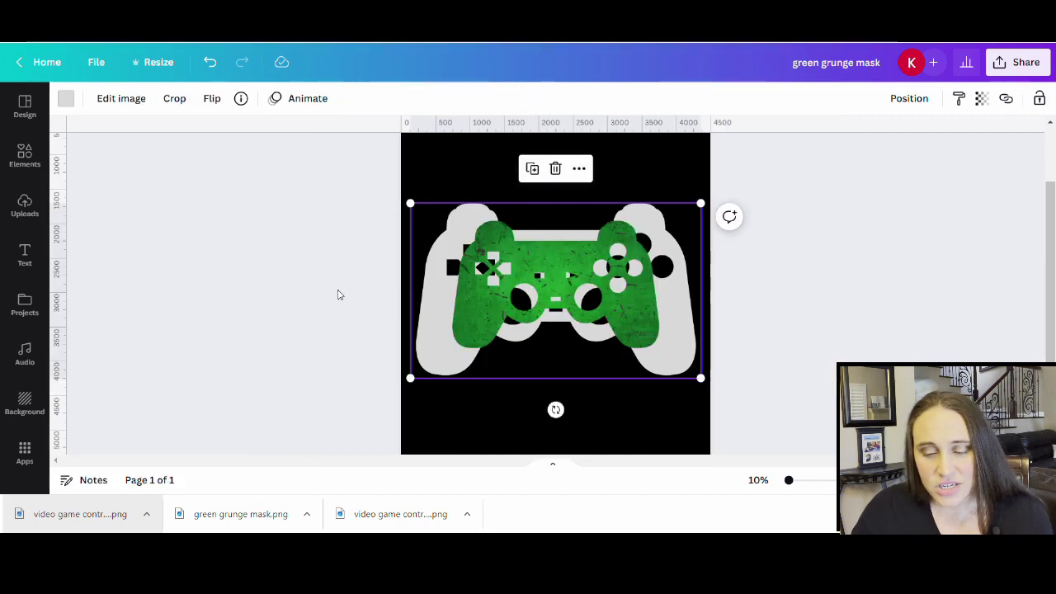
click(338, 294)
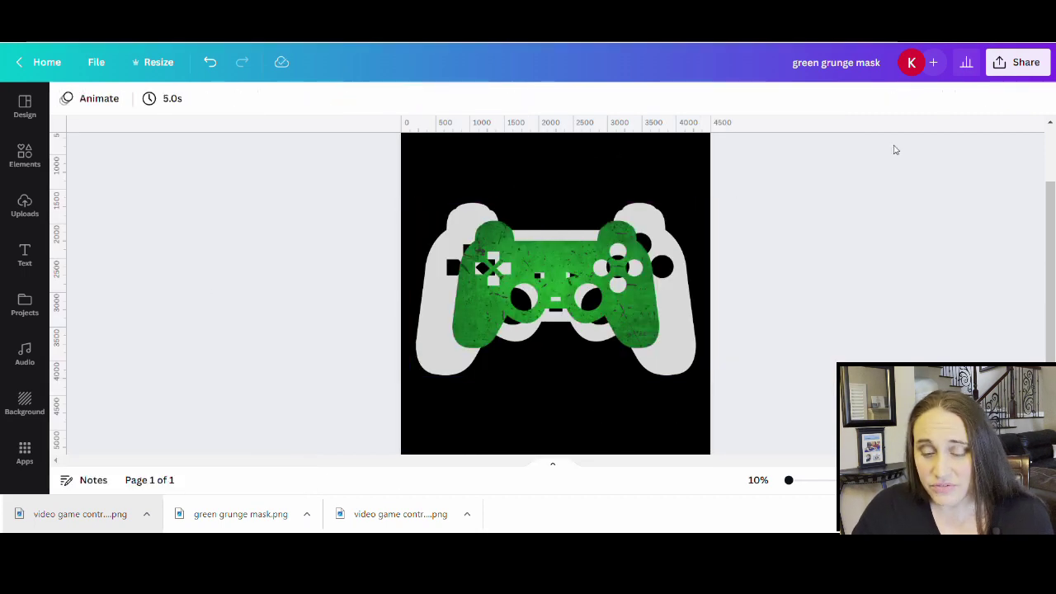
- Enlarge the green grunge controller to the full page width so it overlaps the light gray controller
click(562, 311)
drag(440, 358, 416, 399)
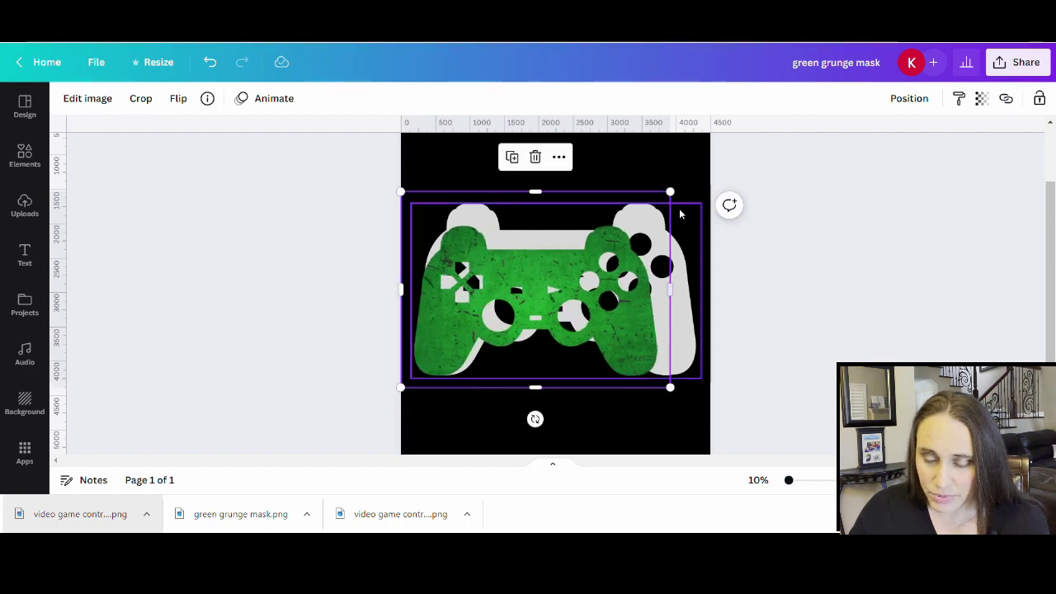
drag(670, 192, 729, 183)
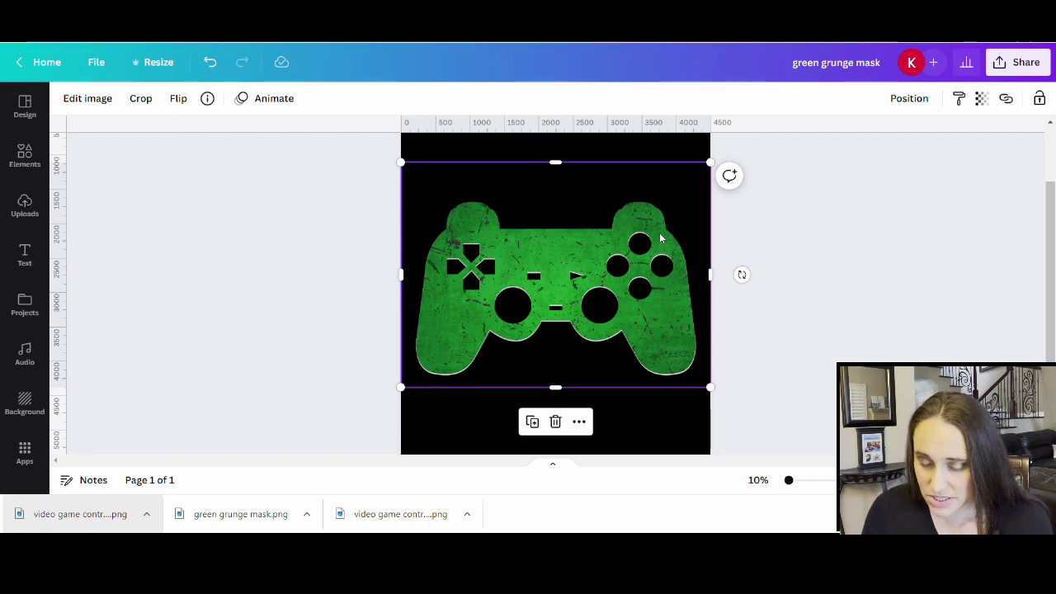
- Nudge the green controller slightly up and to the left to expose a thin light gray edge beneath it
key(Escape)
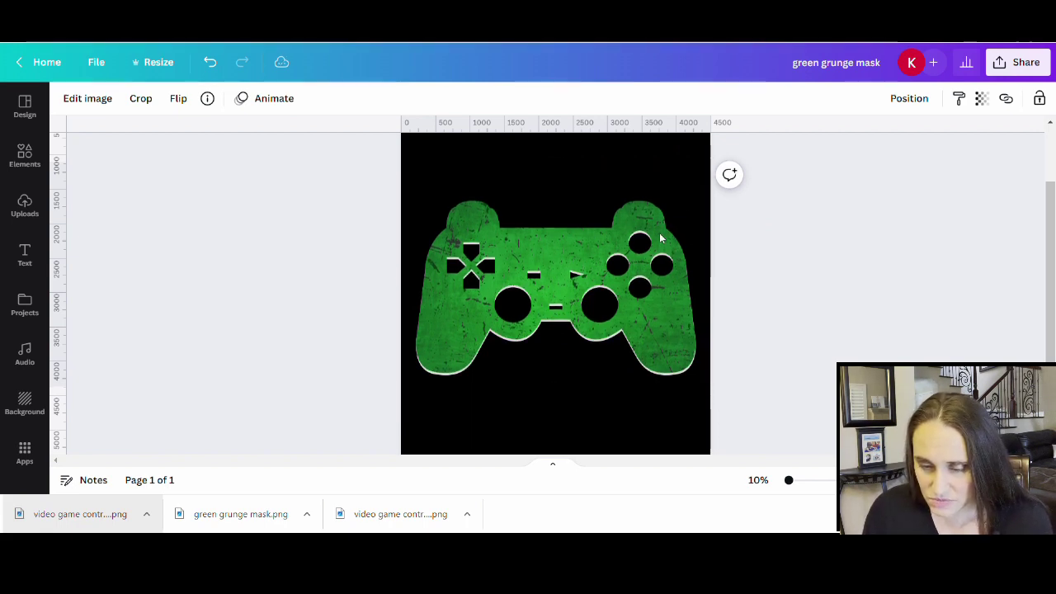
click(660, 238)
key(Escape)
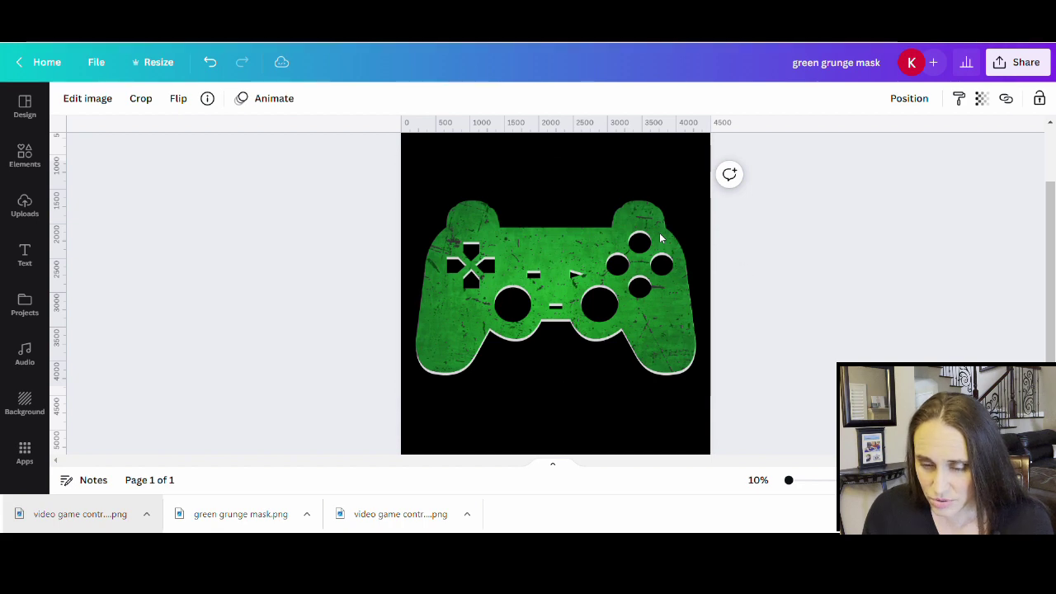
click(660, 239)
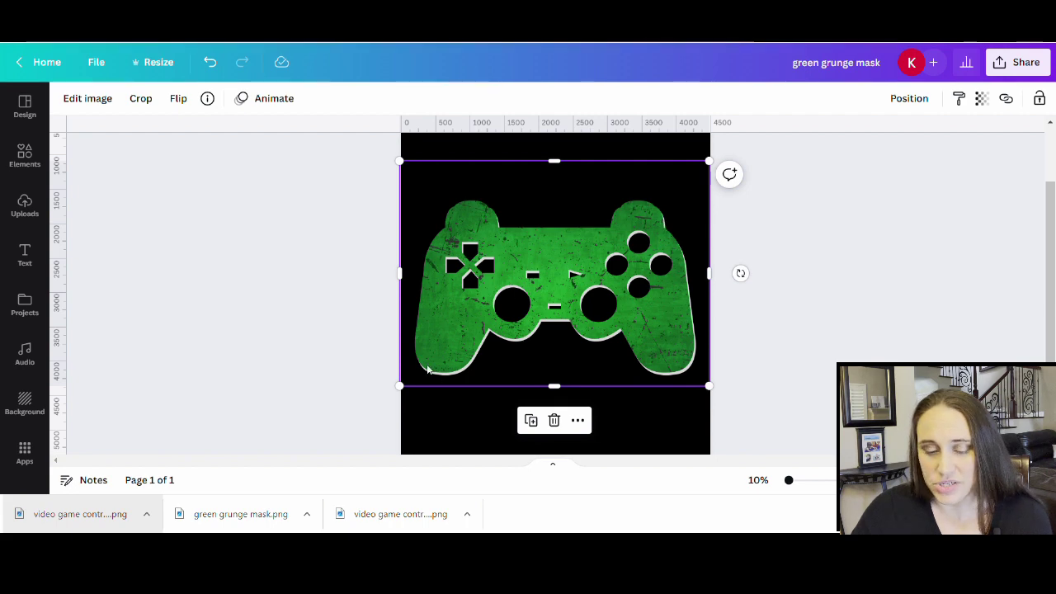
click(856, 313)
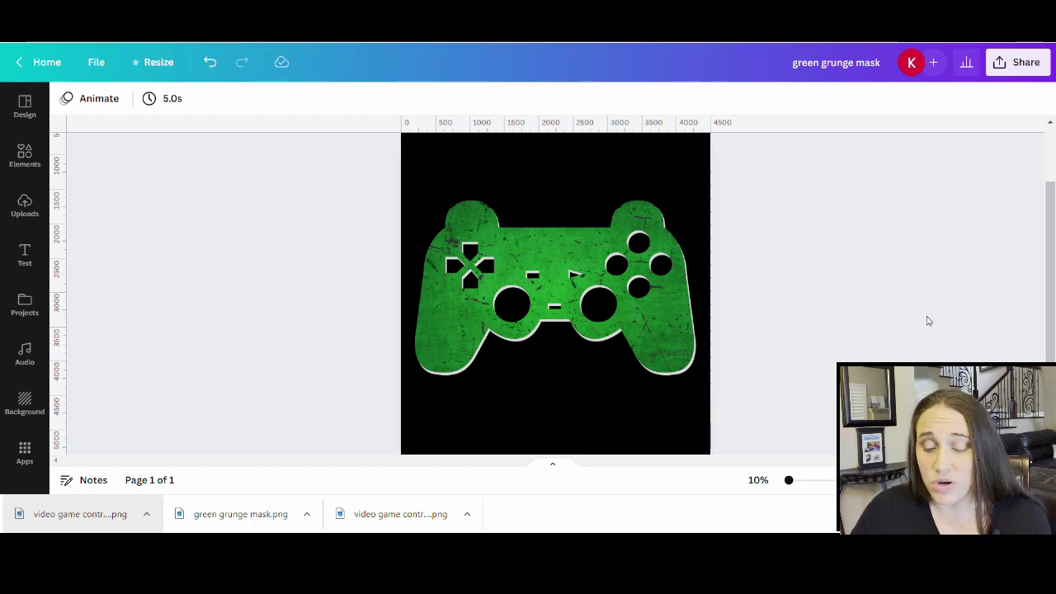
scroll(1021, 324, up, 2)
scroll(1020, 324, down, 2)
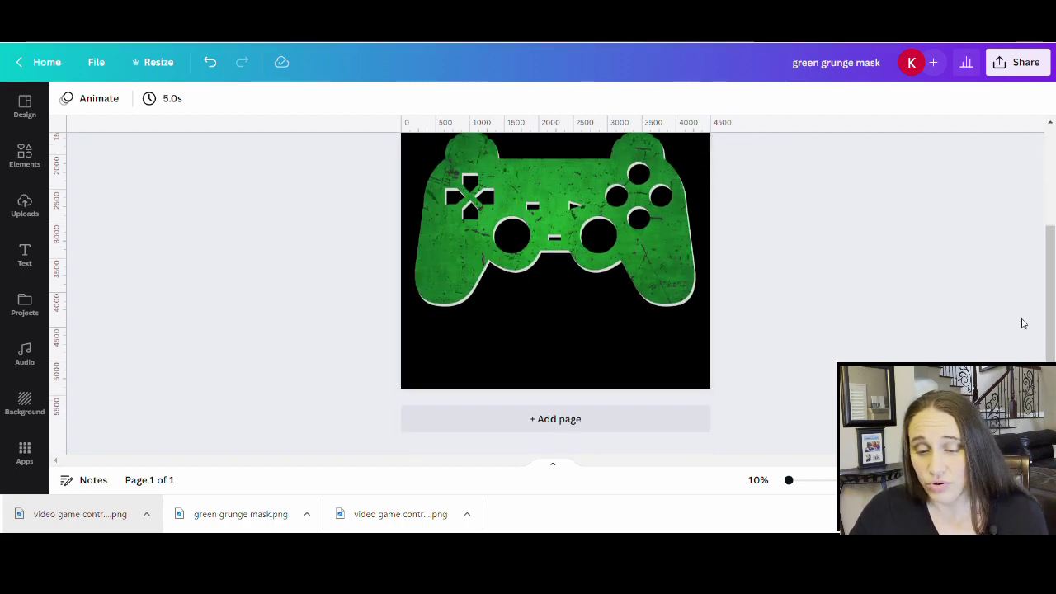
scroll(1023, 323, up, 2)
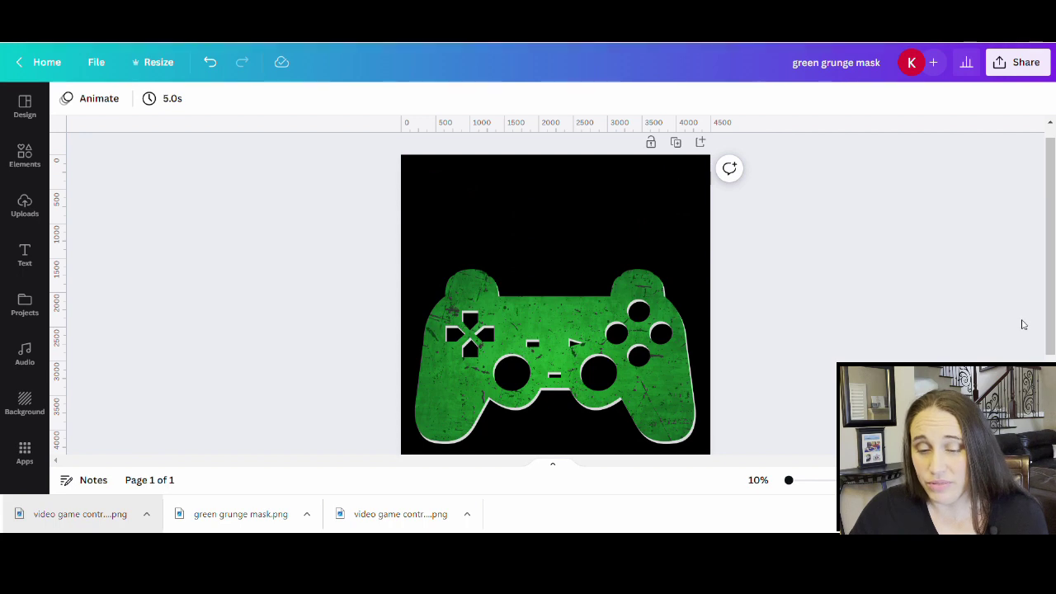
scroll(964, 270, down, 2)
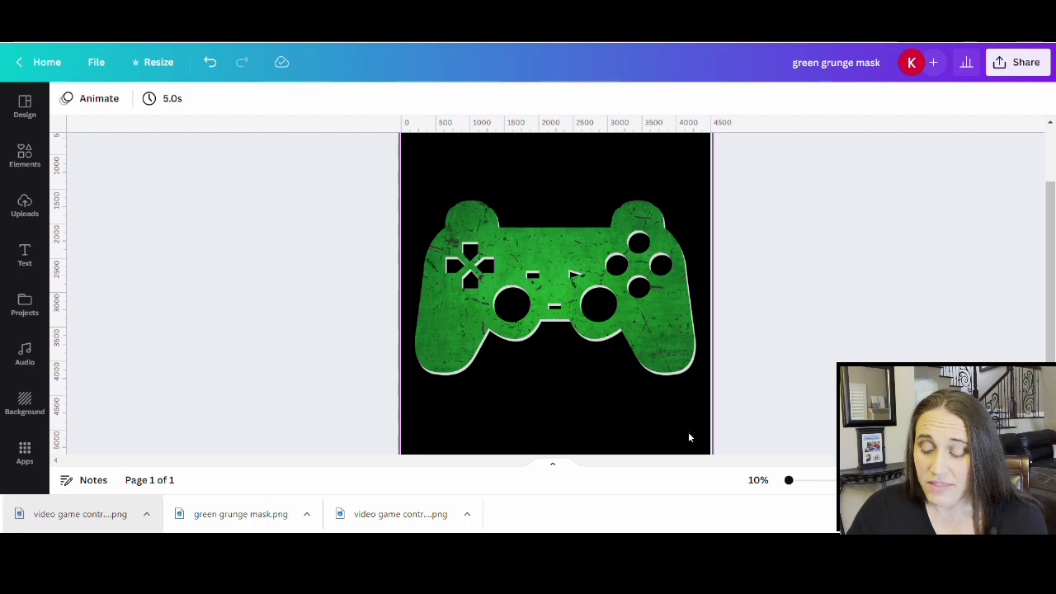
- Group the green and light gray controllers, enlarge the group slightly to the full page width and move it up a little
drag(688, 432, 445, 237)
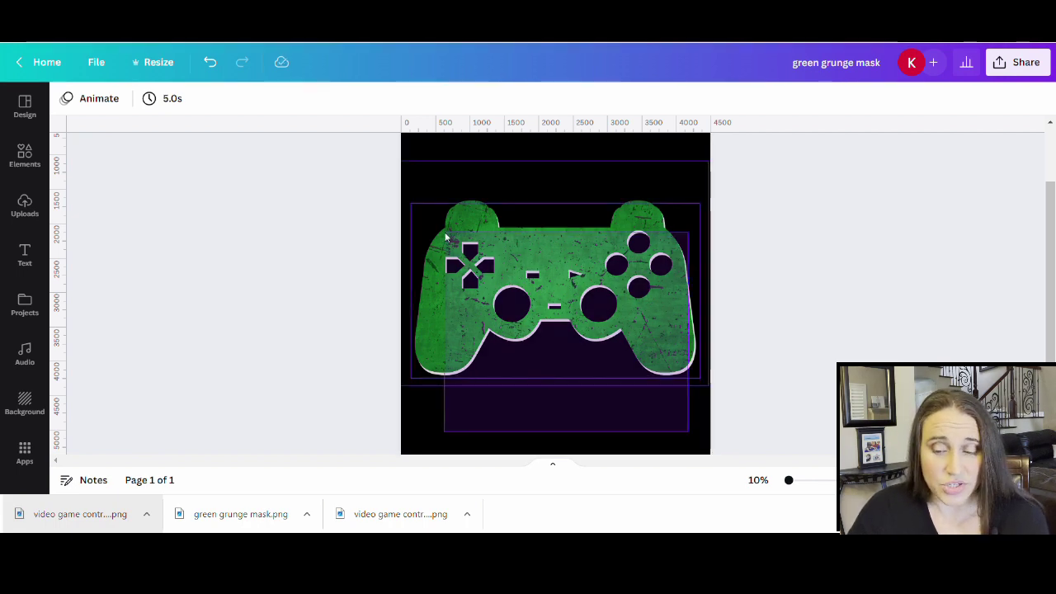
drag(446, 238, 445, 238)
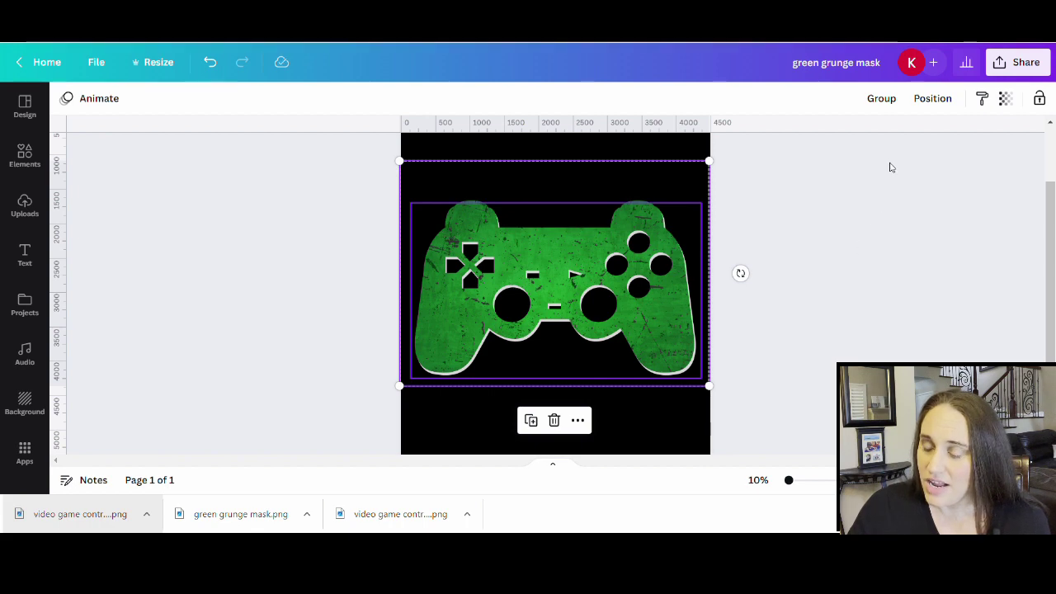
click(881, 100)
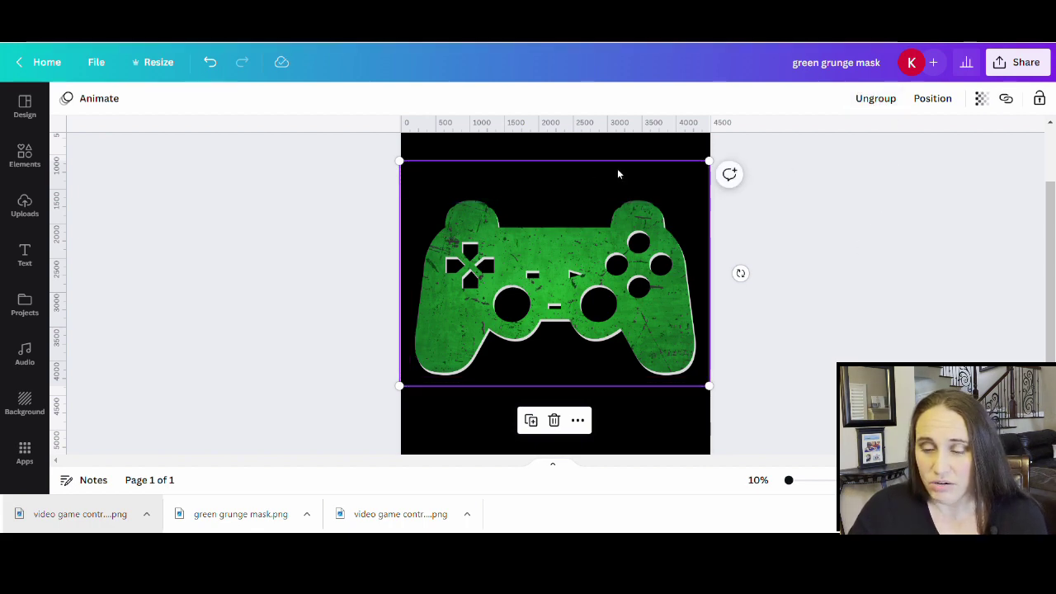
drag(709, 162, 722, 186)
mouse_move(619, 297)
mouse_down()
mouse_move(544, 267)
mouse_move(608, 290)
mouse_up()
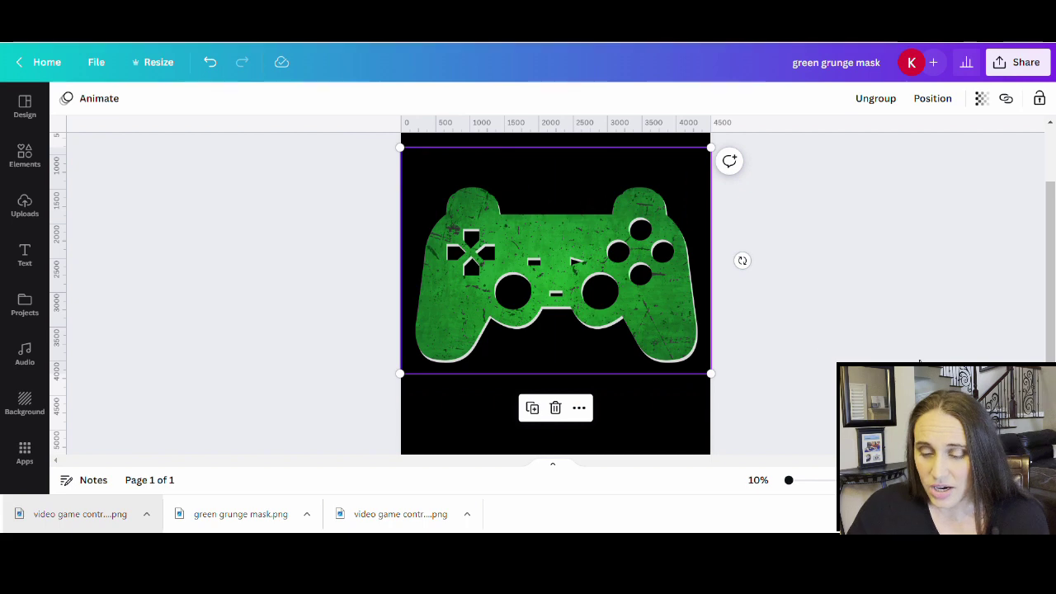
click(841, 358)
scroll(842, 358, up, 2)
scroll(858, 330, down, 1)
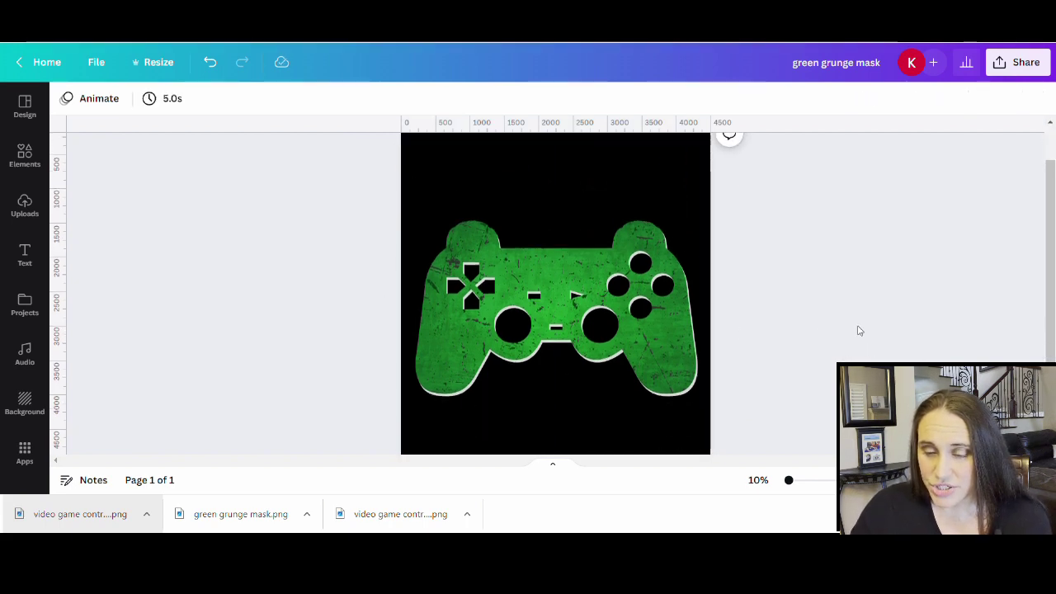
scroll(858, 330, up, 1)
click(585, 345)
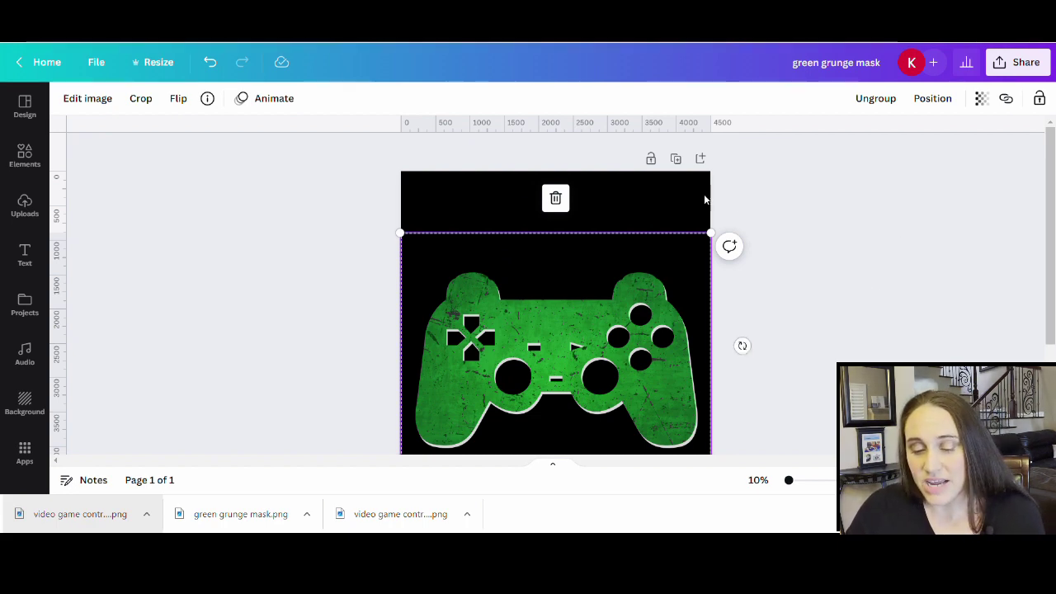
scroll(808, 239, down, 1)
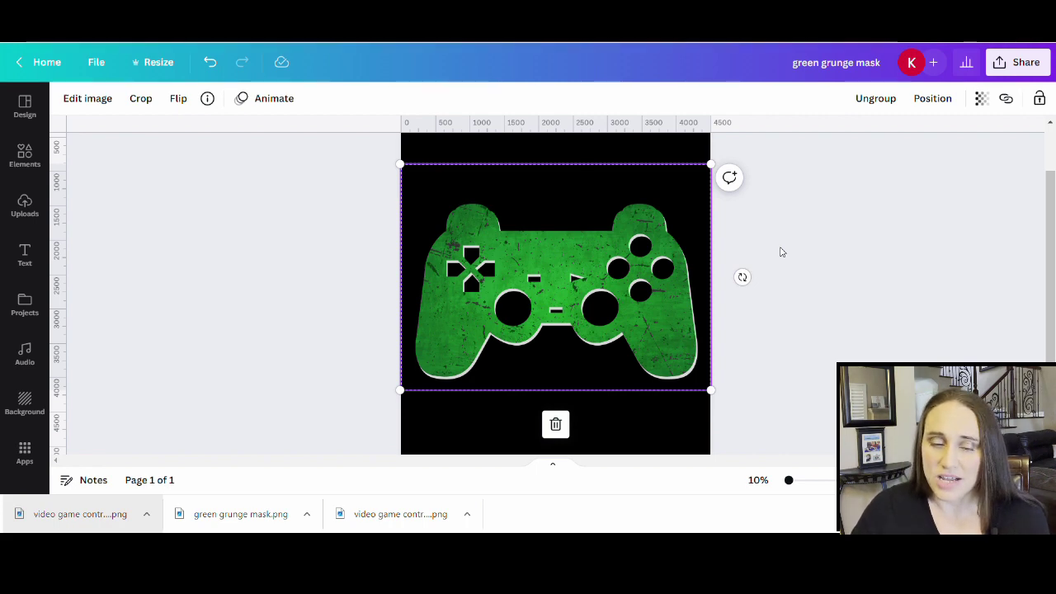
scroll(579, 218, up, 1)
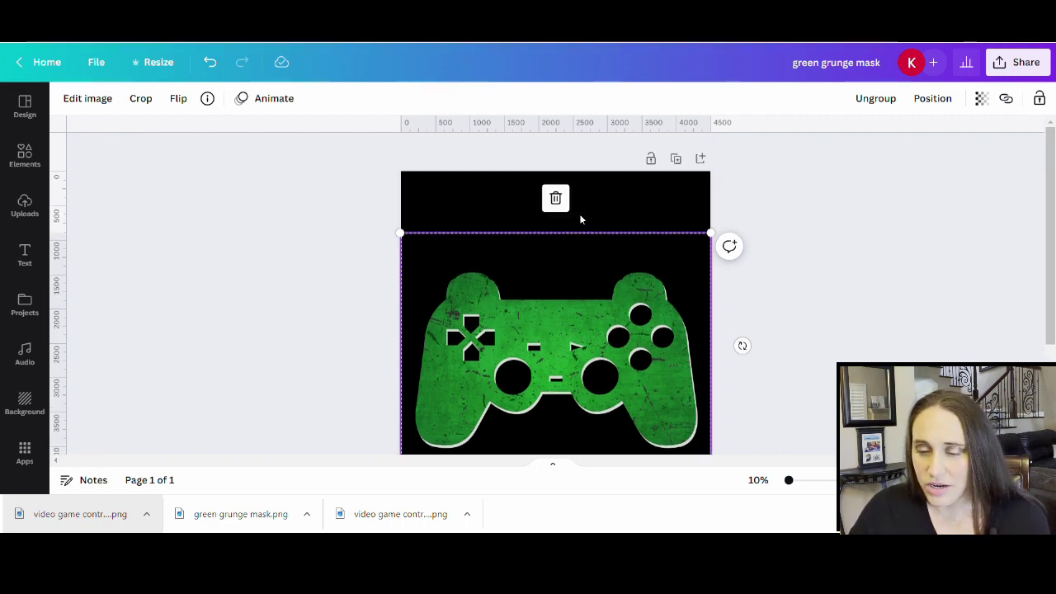
click(654, 198)
scroll(629, 321, down, 2)
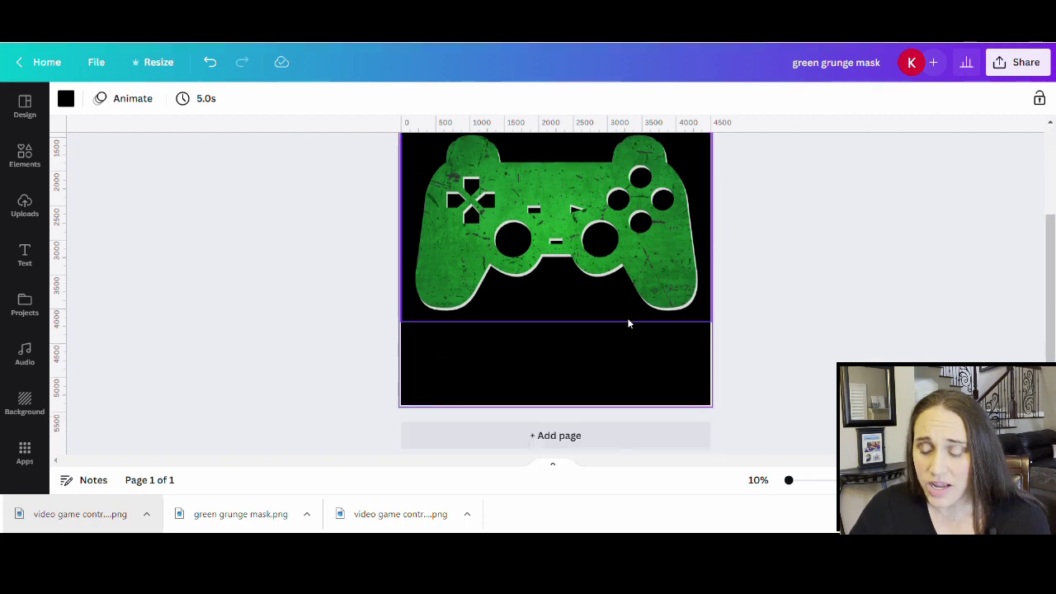
scroll(506, 242, up, 2)
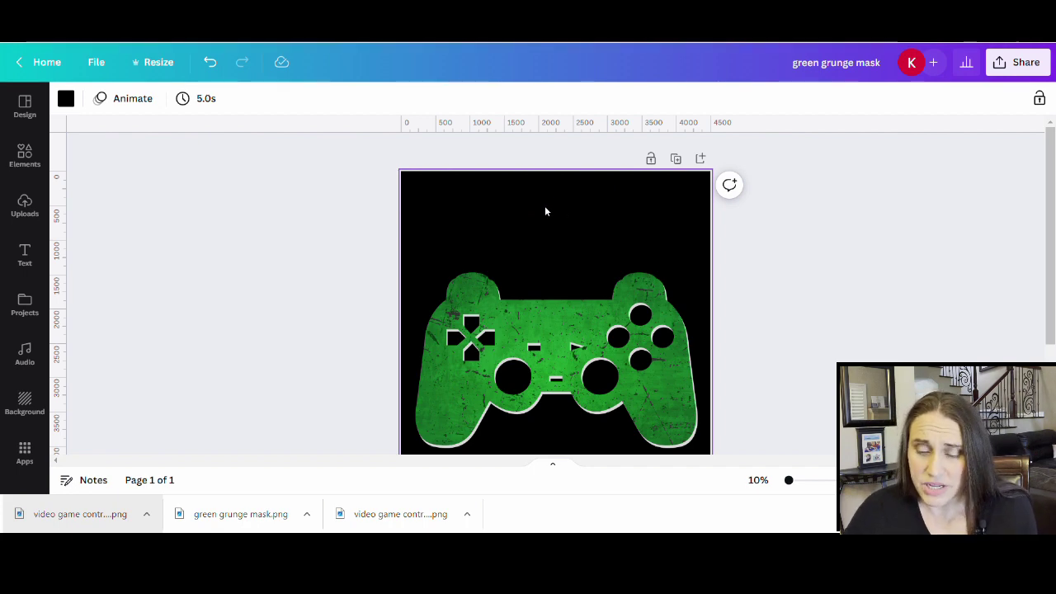
- Add a text box reading GAMER to the page
key(t)
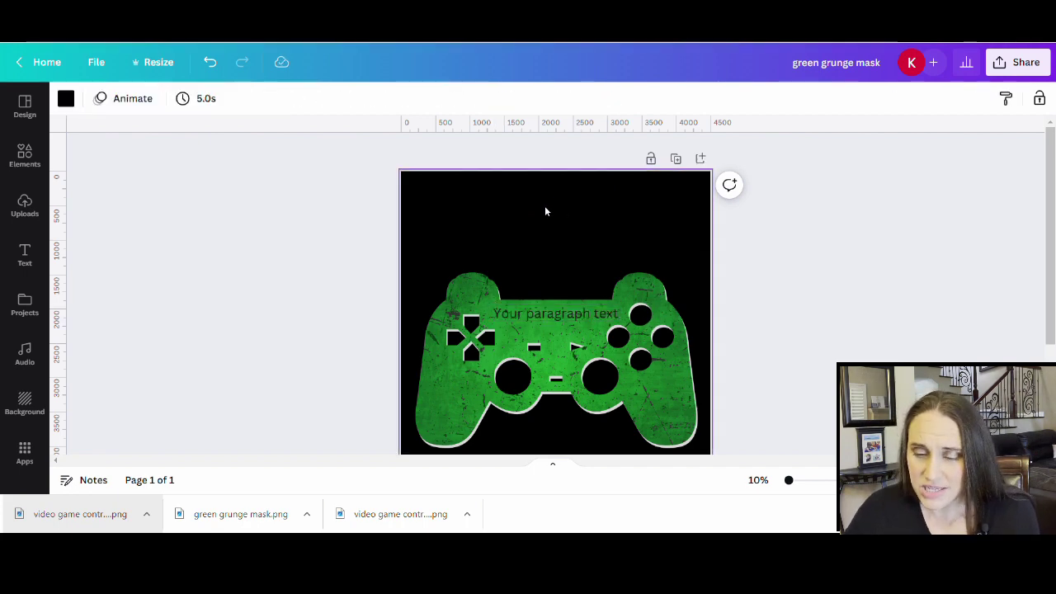
click(551, 316)
double_click(551, 316)
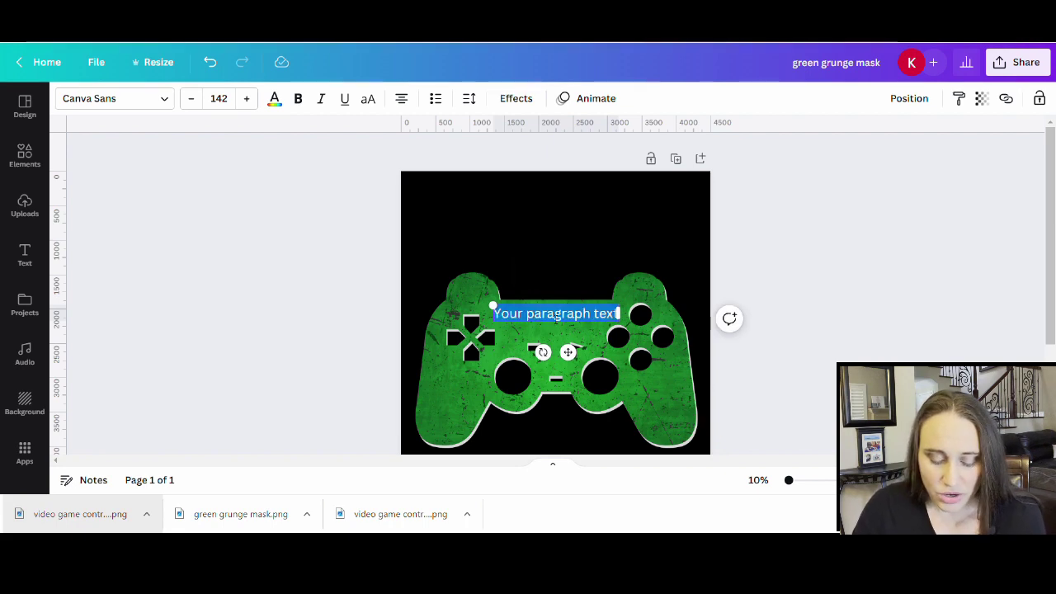
text(GAMER)
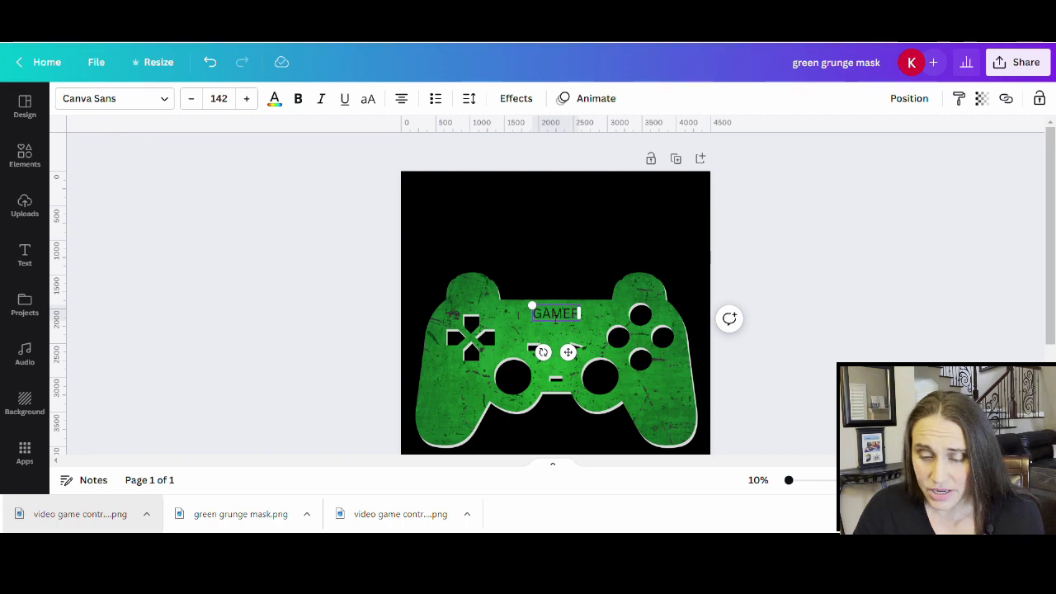
click(855, 330)
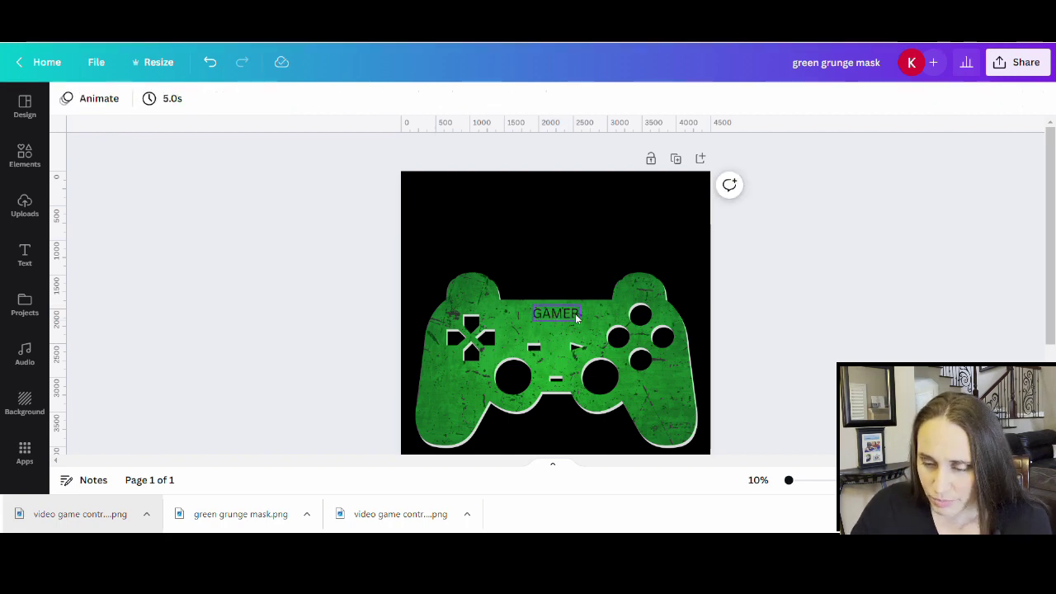
- Move the GAMER text above the controller and recolor it with the bright green sampled from the controller image
drag(575, 314, 521, 198)
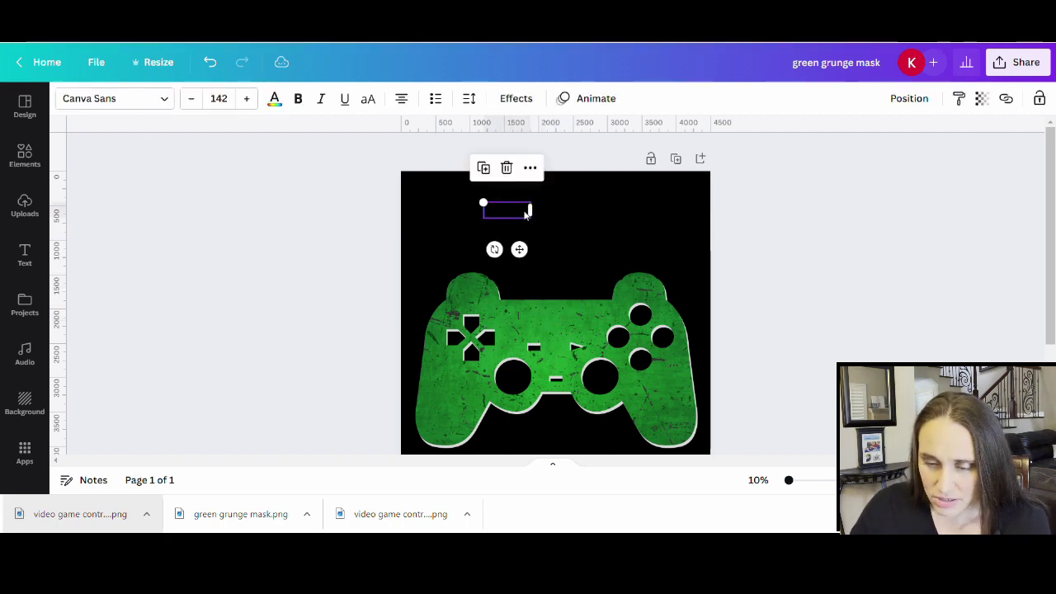
click(275, 98)
click(192, 327)
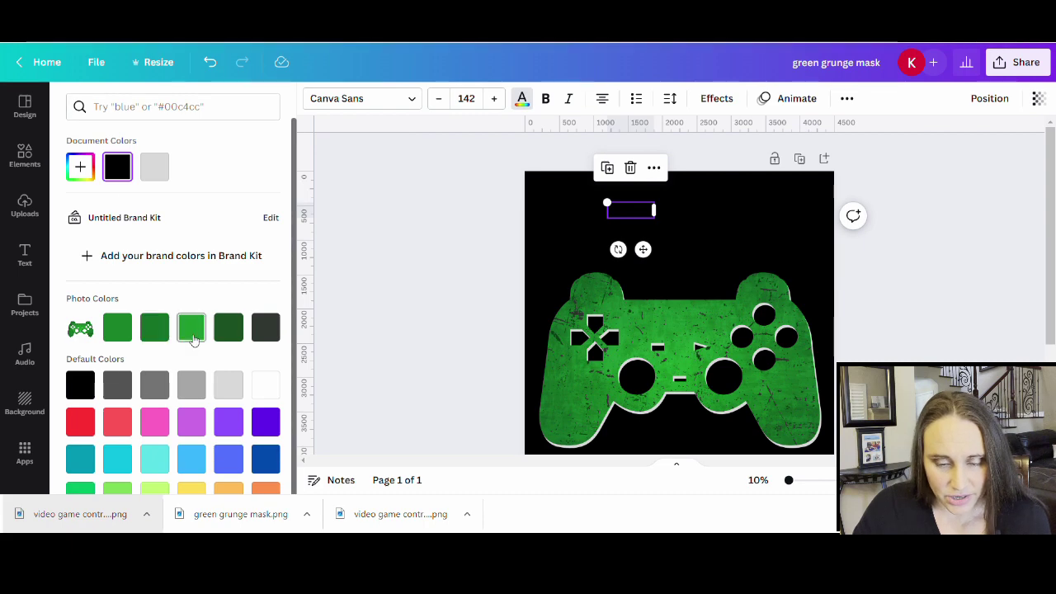
click(391, 210)
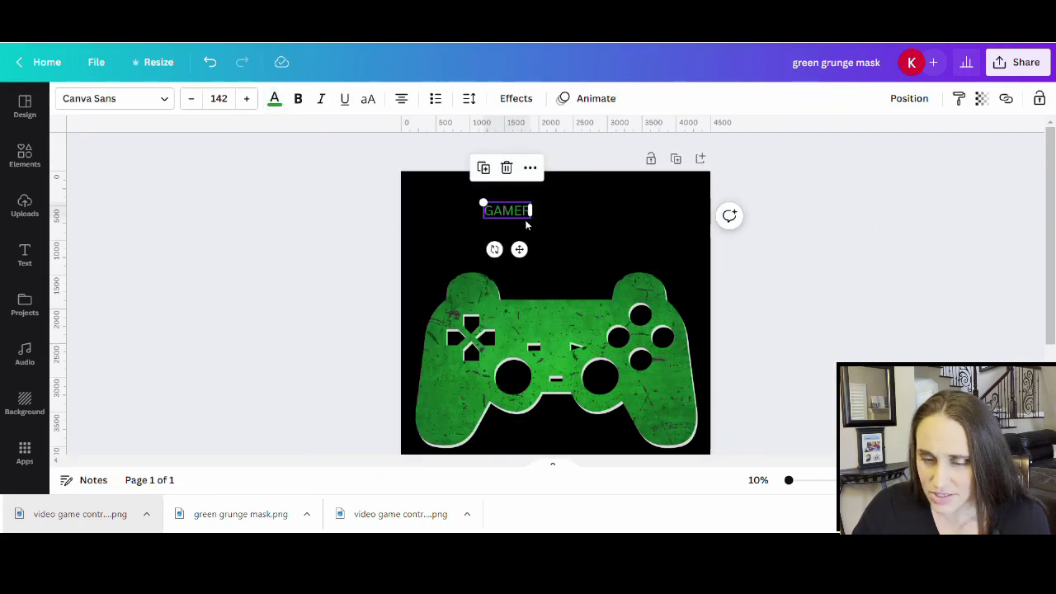
- Enlarge the GAMER text to about size 528 and center it horizontally above the controller
drag(537, 228, 685, 334)
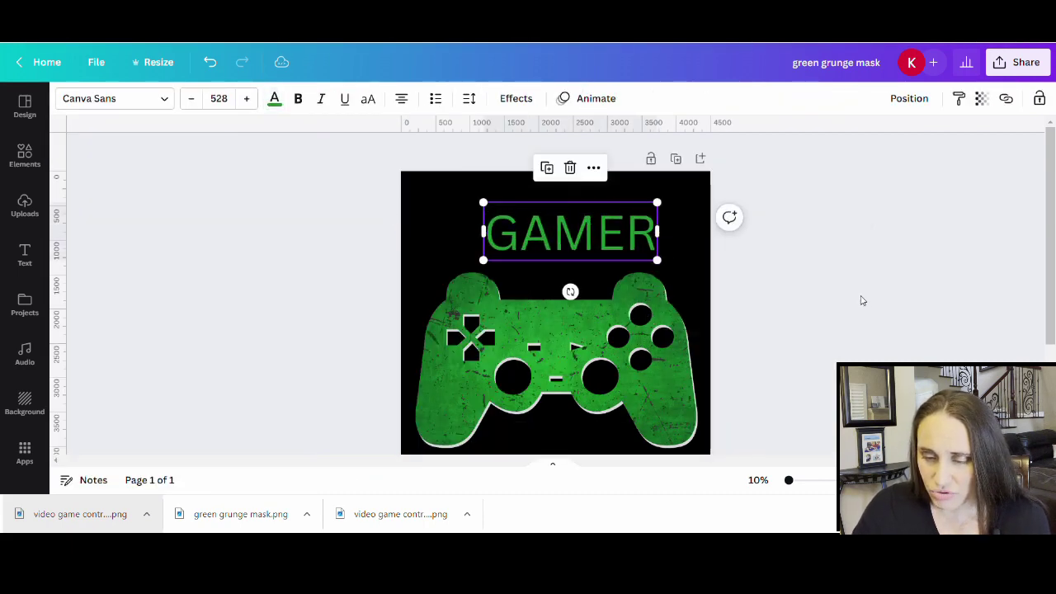
click(861, 300)
drag(608, 228, 593, 211)
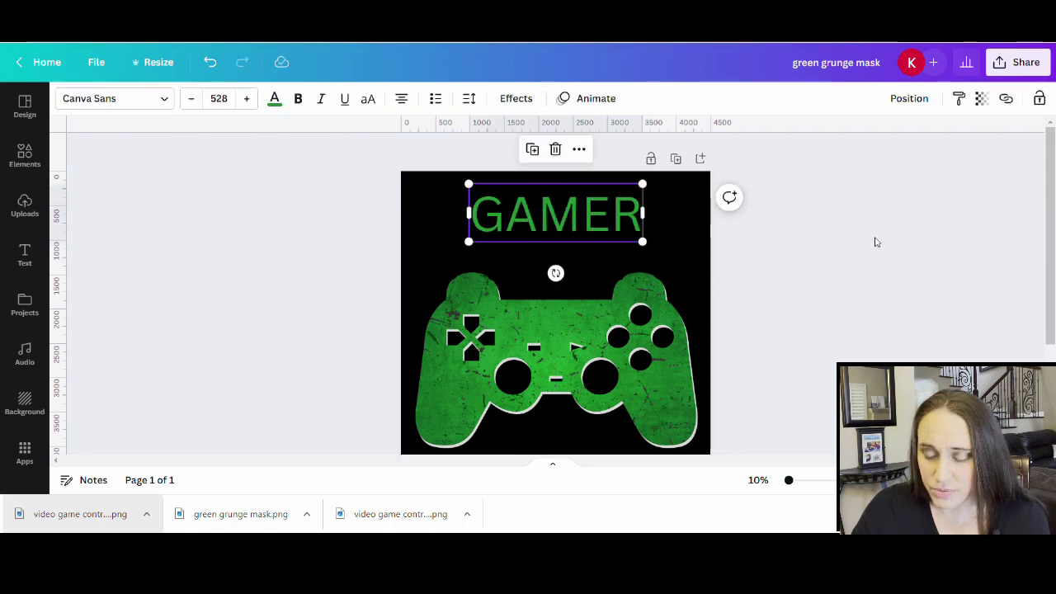
click(876, 242)
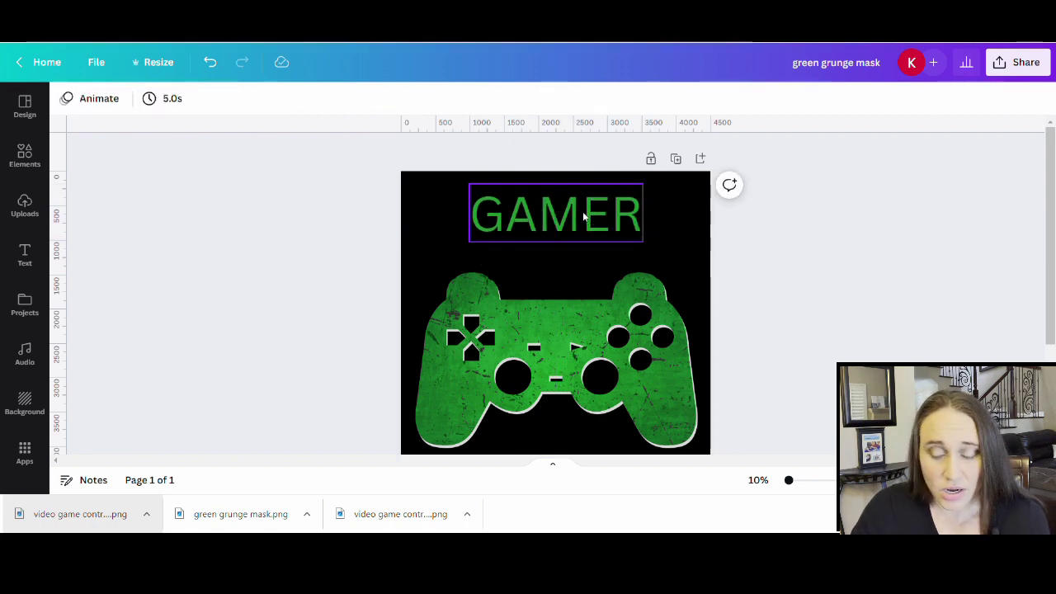
- Add a second text box containing a first name in capitals and place it below the controller
scroll(640, 272, down, 2)
click(584, 358)
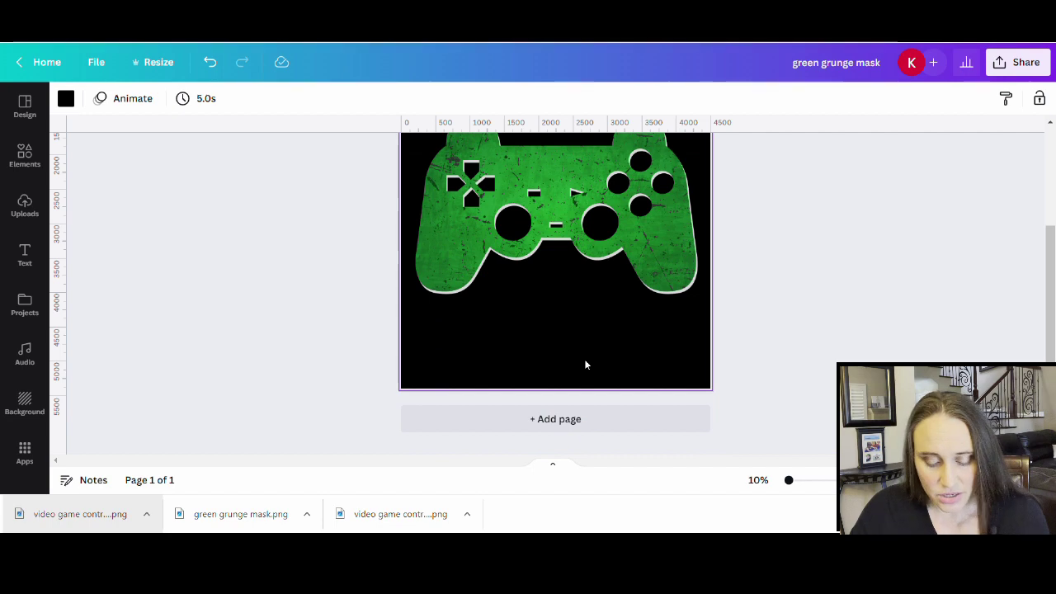
text(text)
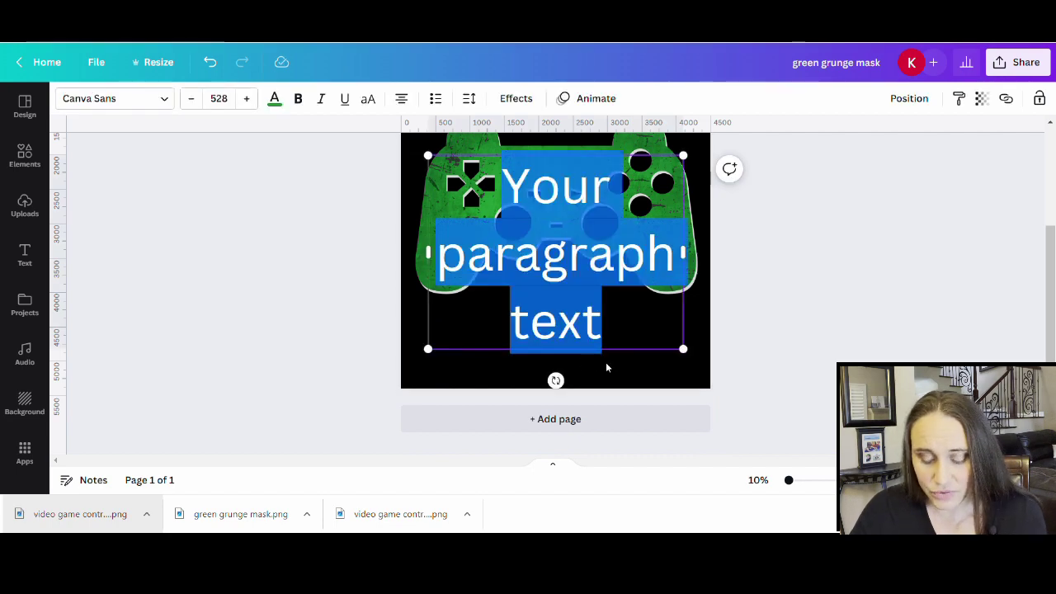
text(AUSTIN)
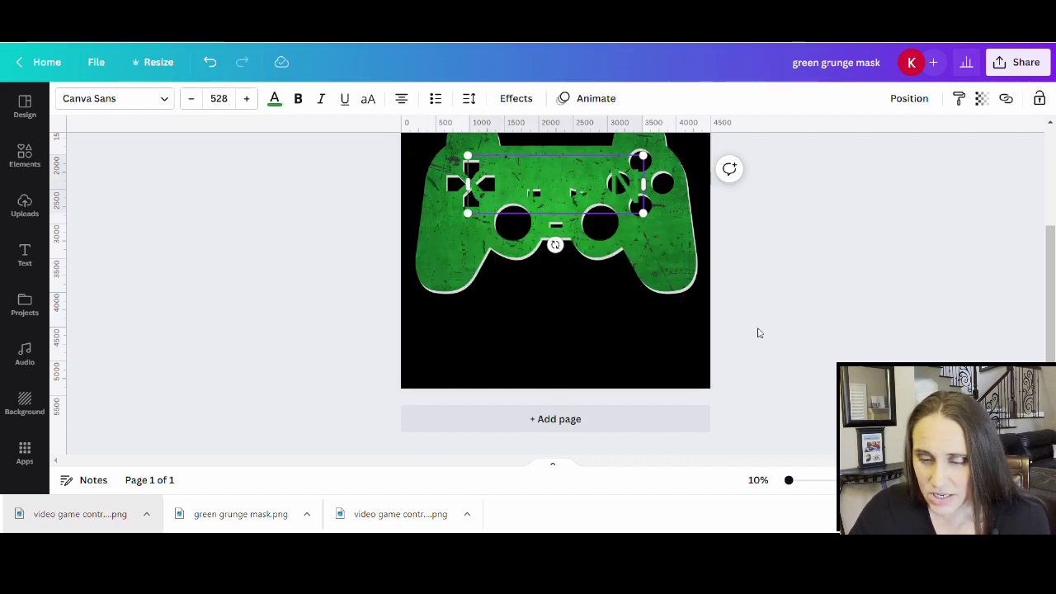
click(759, 332)
drag(561, 198, 561, 356)
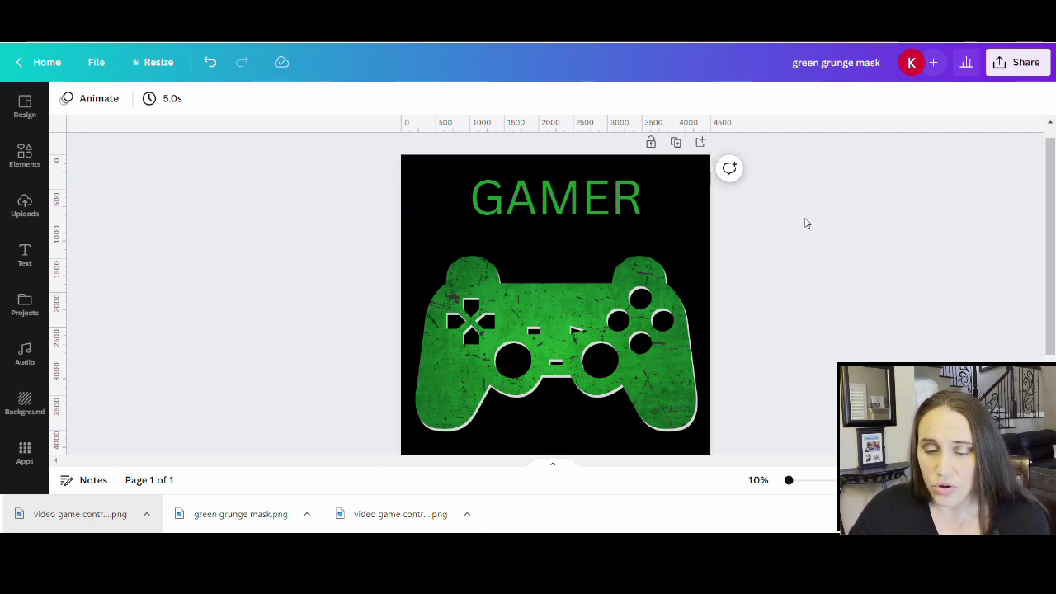
- Select the GAMER text above the controller and search the fonts for TEXTURED
scroll(688, 198, down, 3)
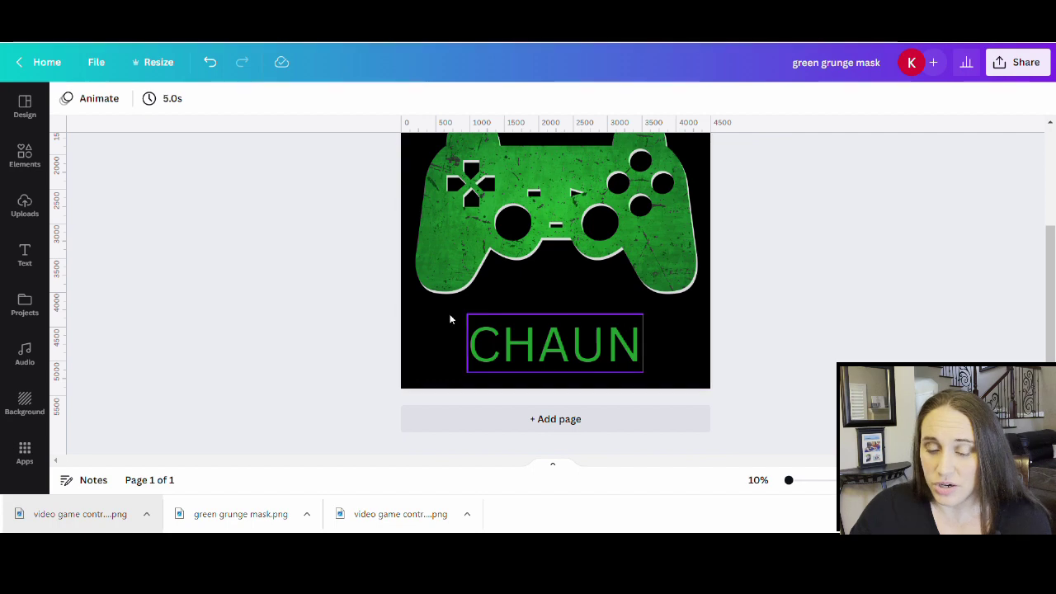
scroll(367, 229, up, 3)
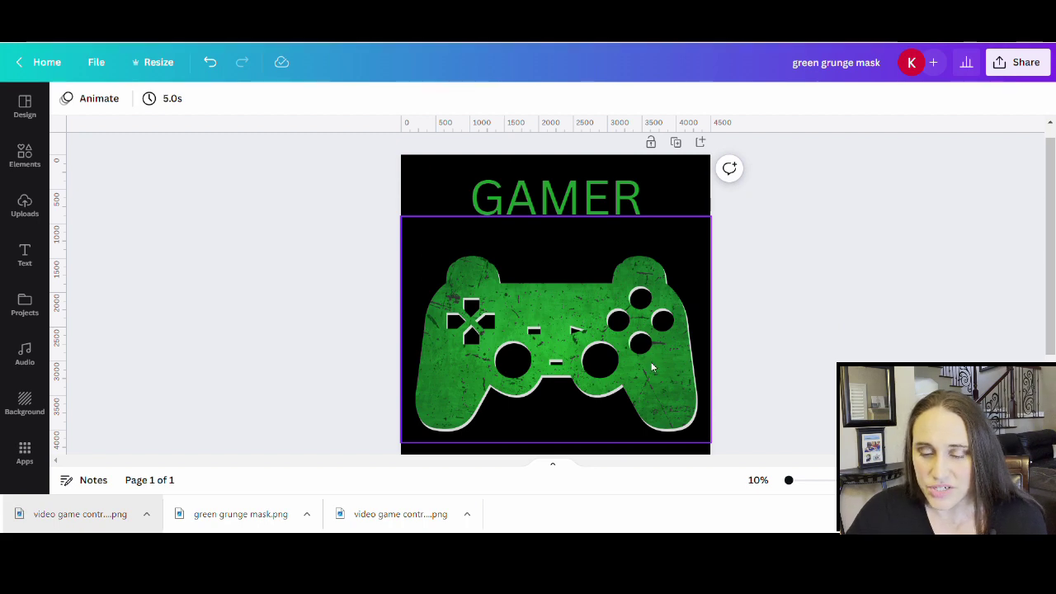
click(544, 204)
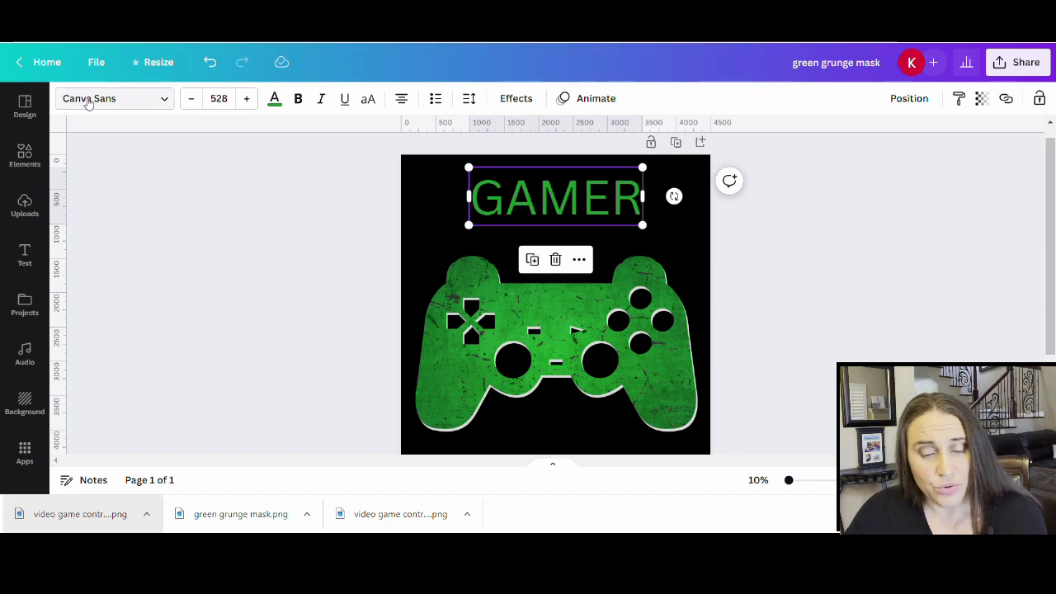
click(90, 99)
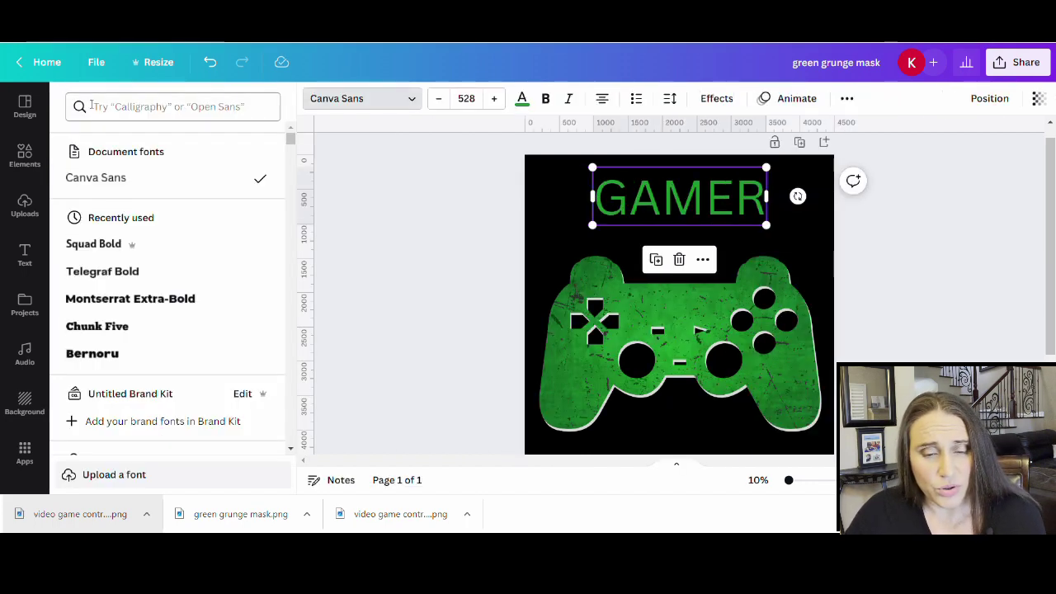
click(156, 108)
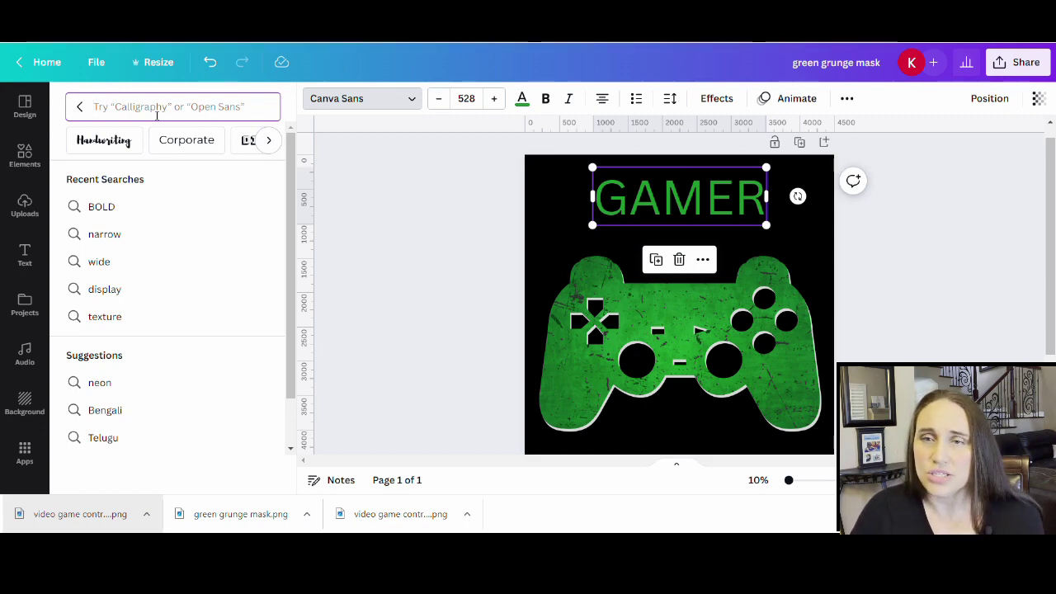
text(T)
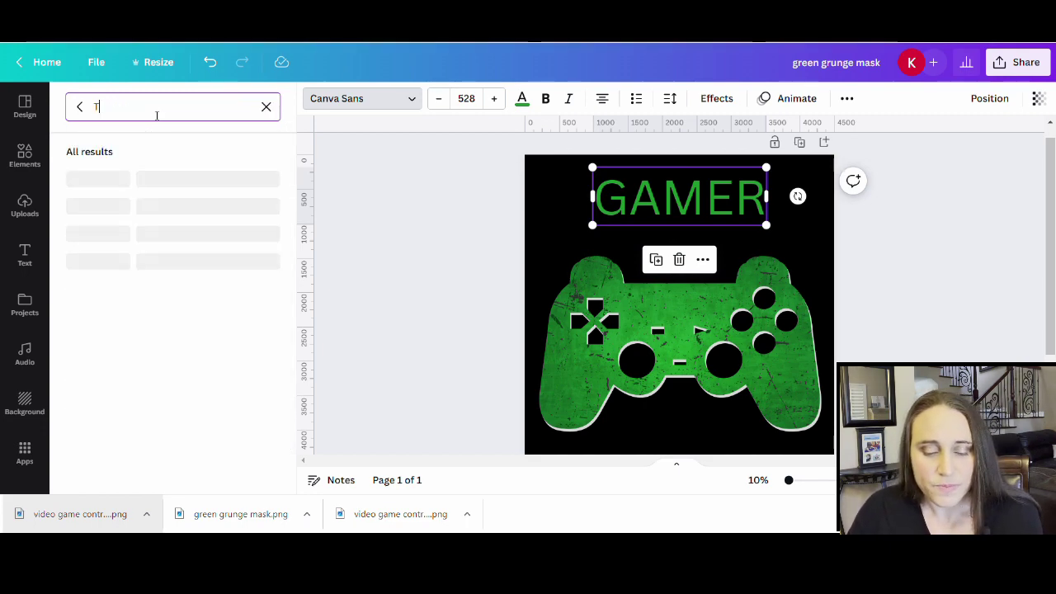
text(EXTU)
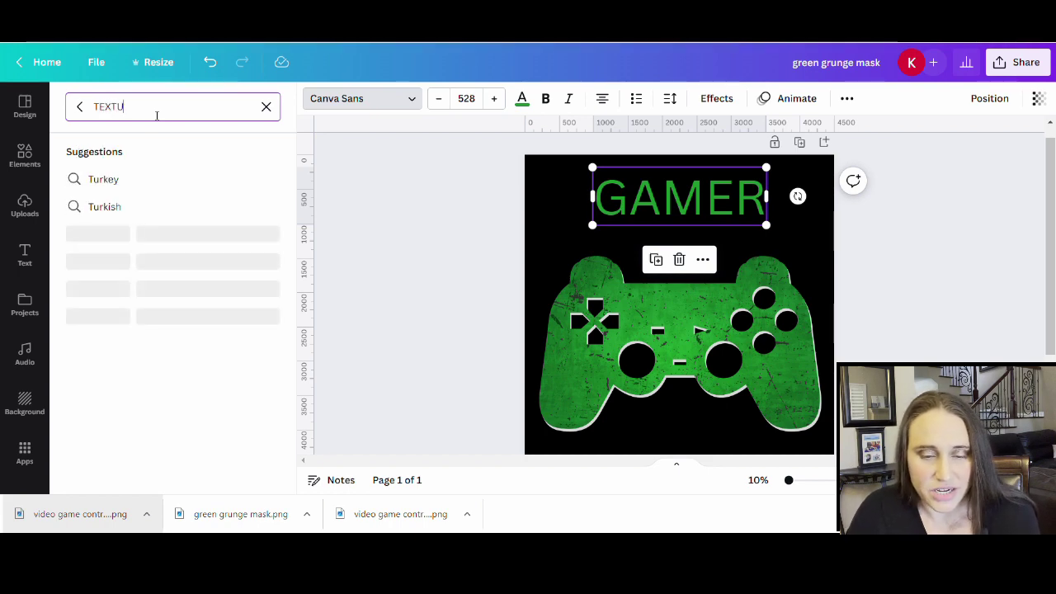
text(RED)
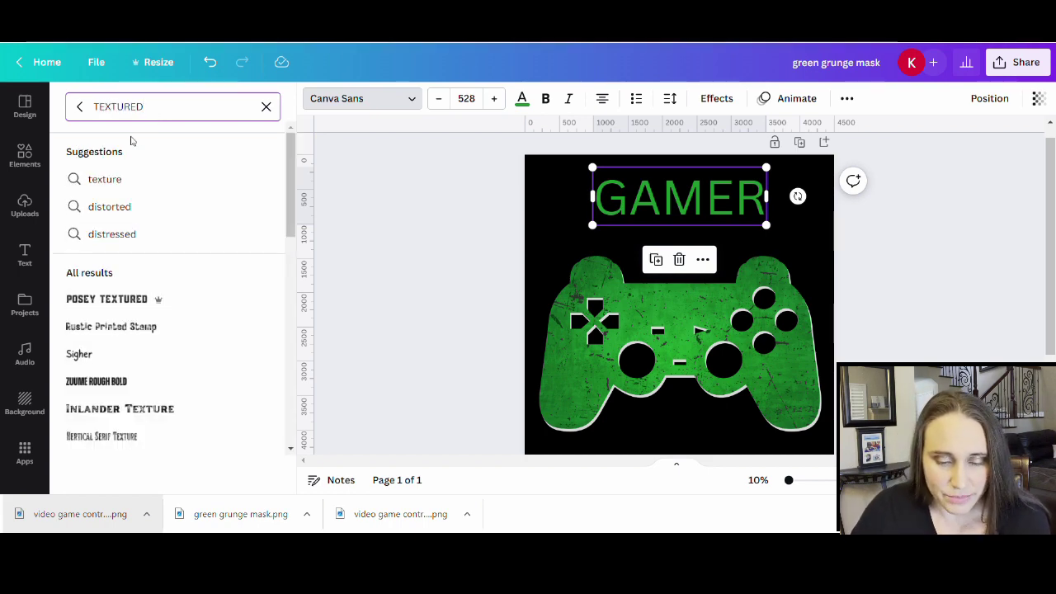
- Apply the Zuume Rough Bold font to the GAMER text and change all matching text in the design to it
scroll(184, 147, down, 1)
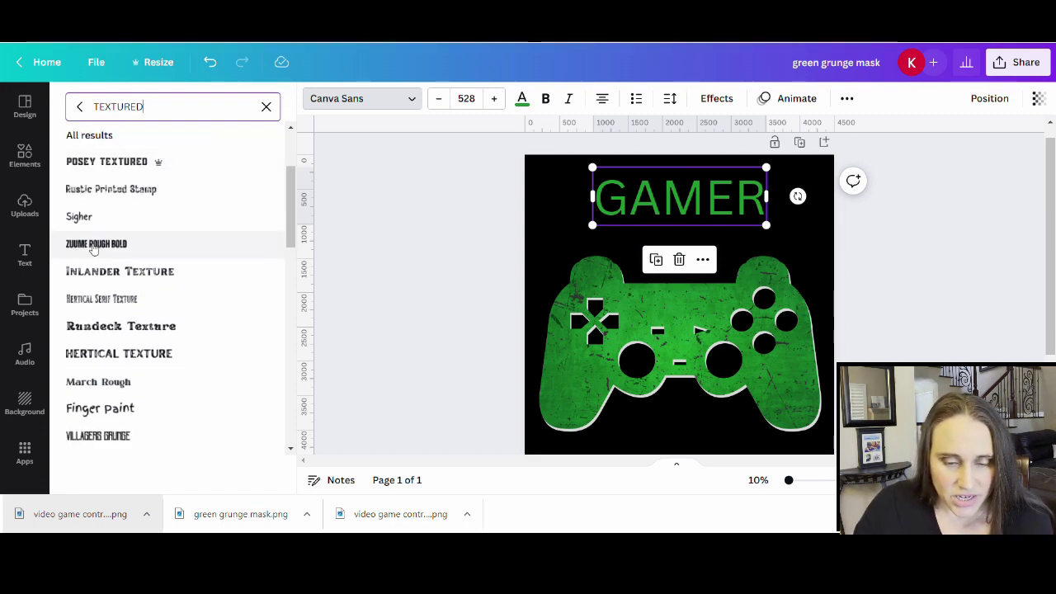
click(89, 248)
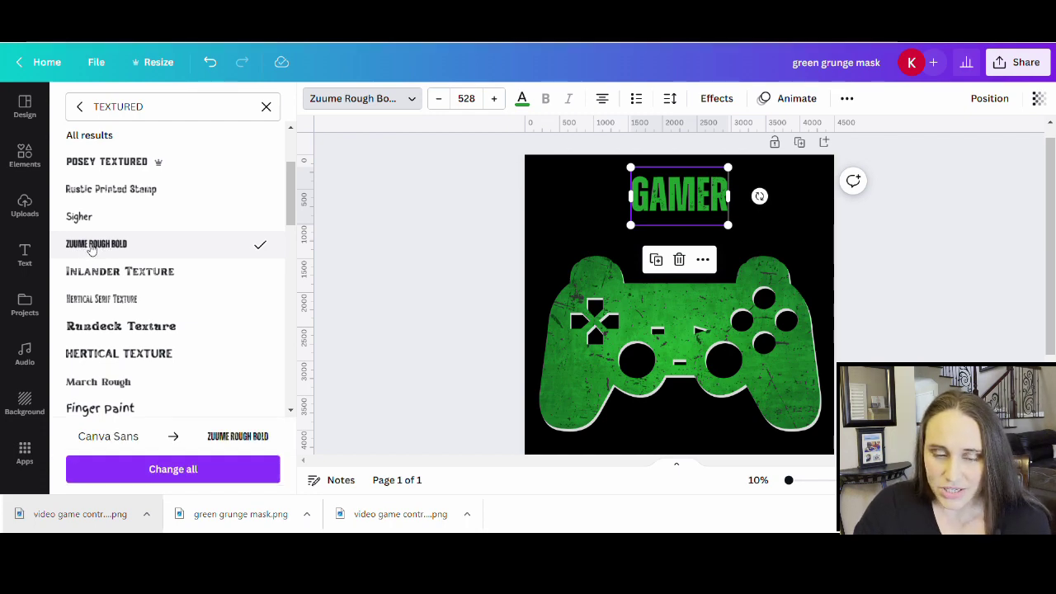
click(185, 468)
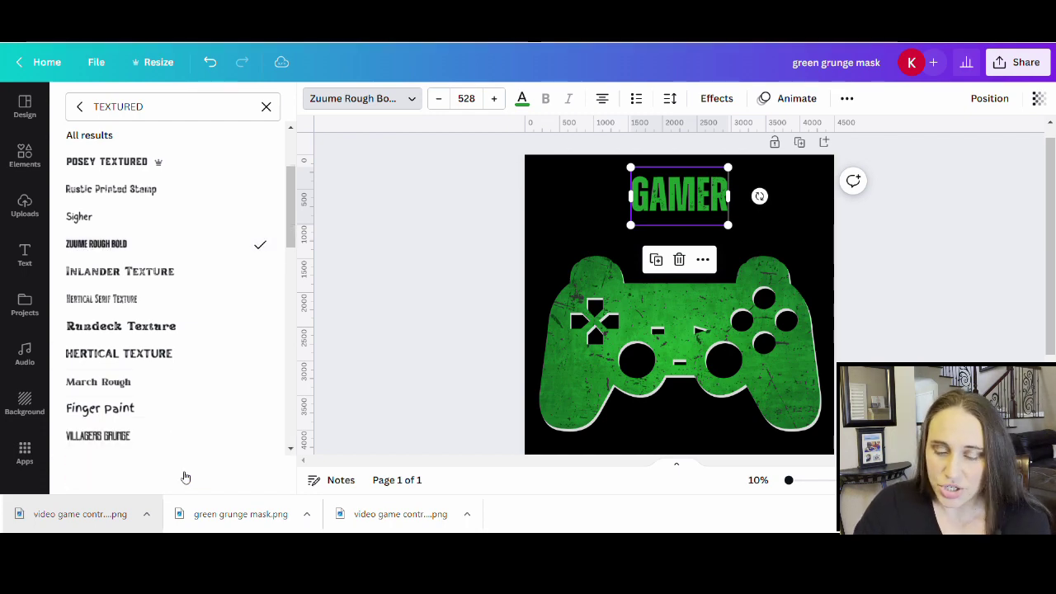
scroll(758, 380, down, 3)
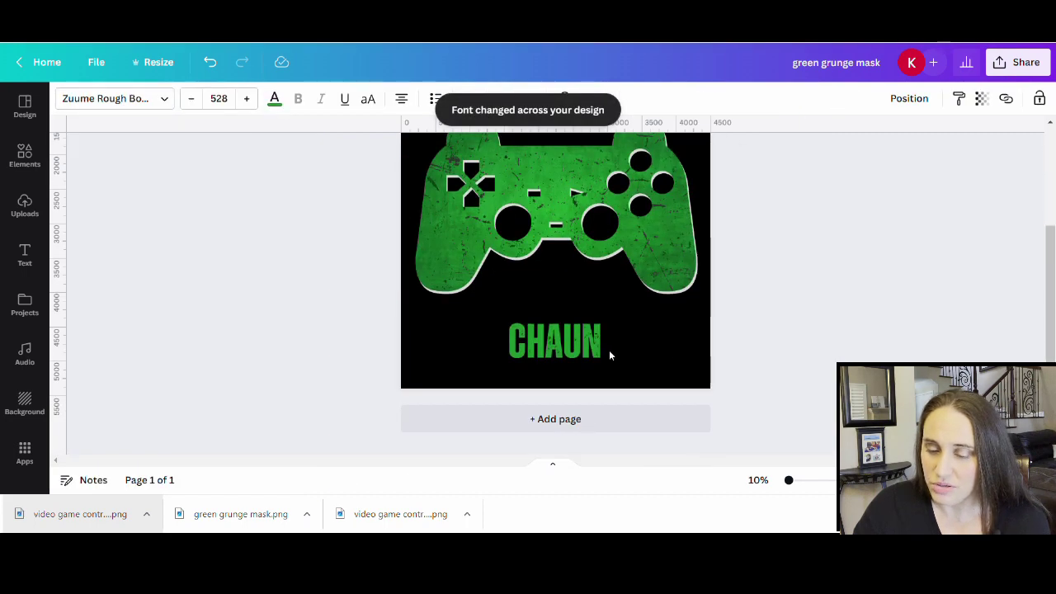
scroll(756, 341, up, 3)
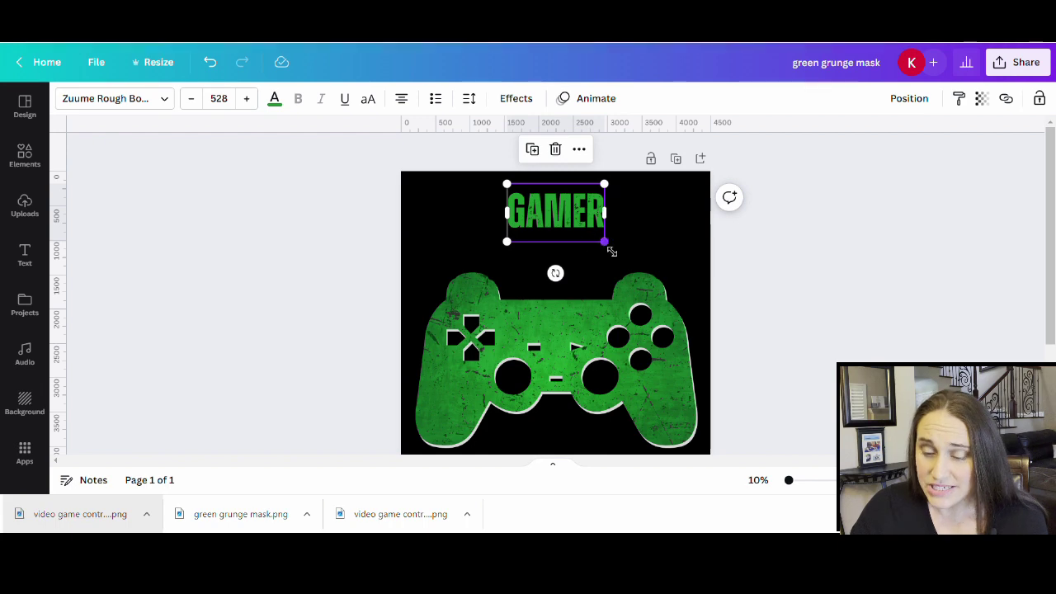
- Enlarge the GAMER text to about size 1530, spanning the controller's width, and move it up to the page's upper edge
drag(611, 252, 687, 291)
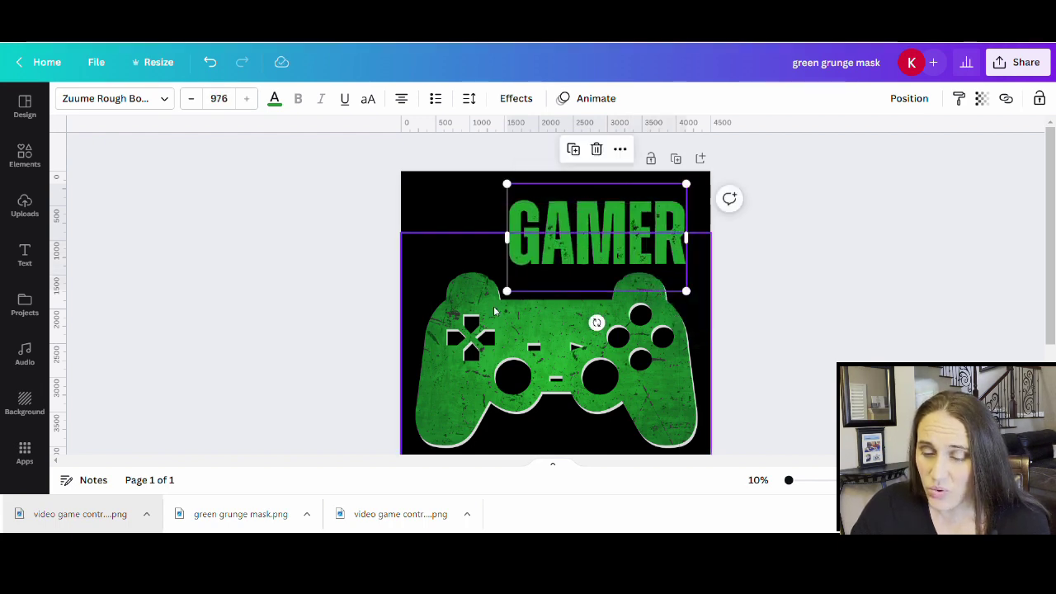
drag(507, 291, 405, 331)
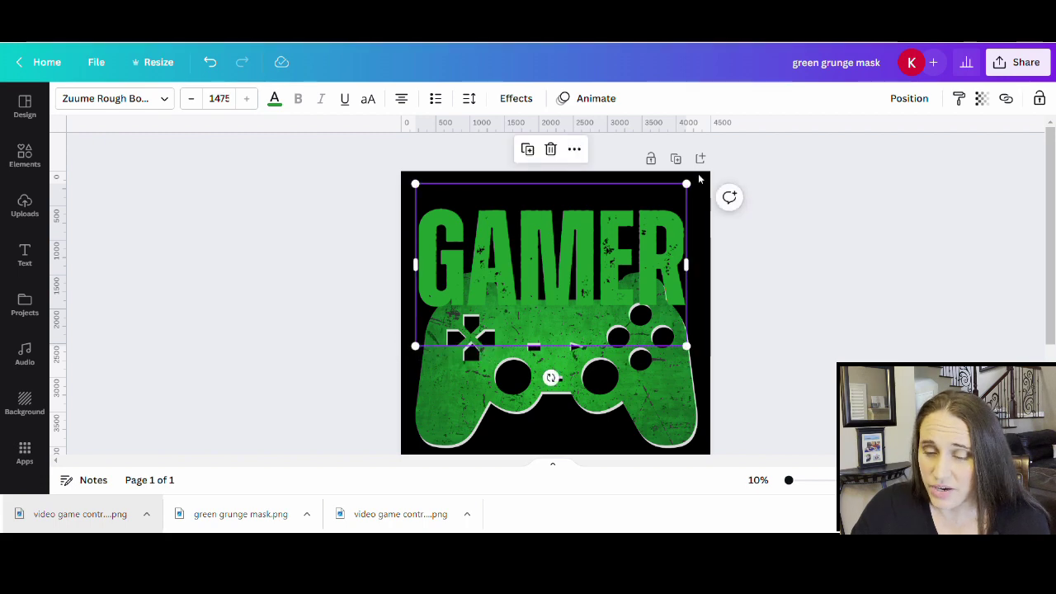
drag(695, 194, 705, 187)
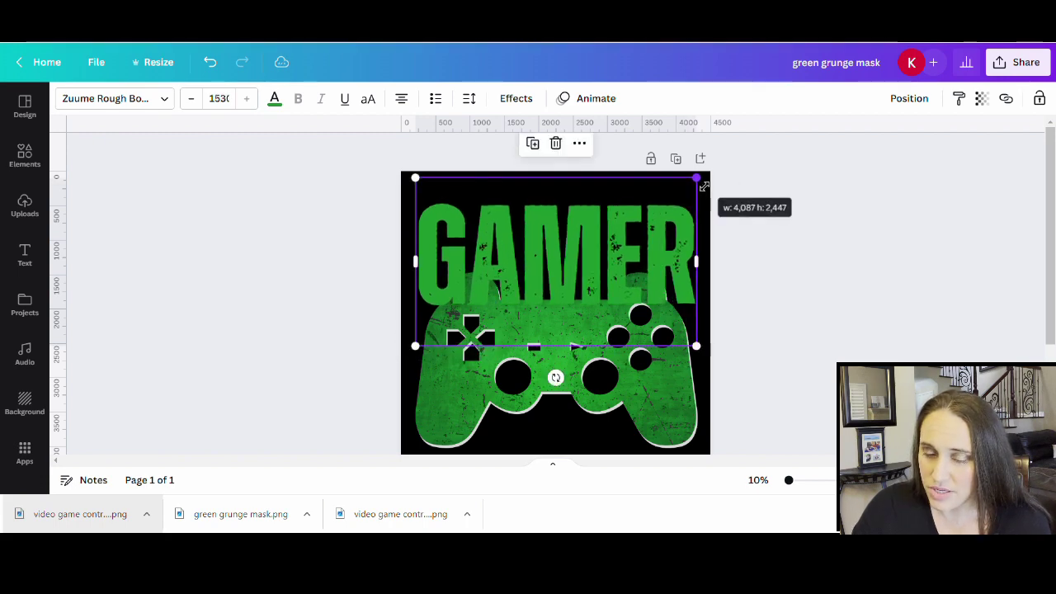
click(744, 240)
drag(566, 256, 566, 236)
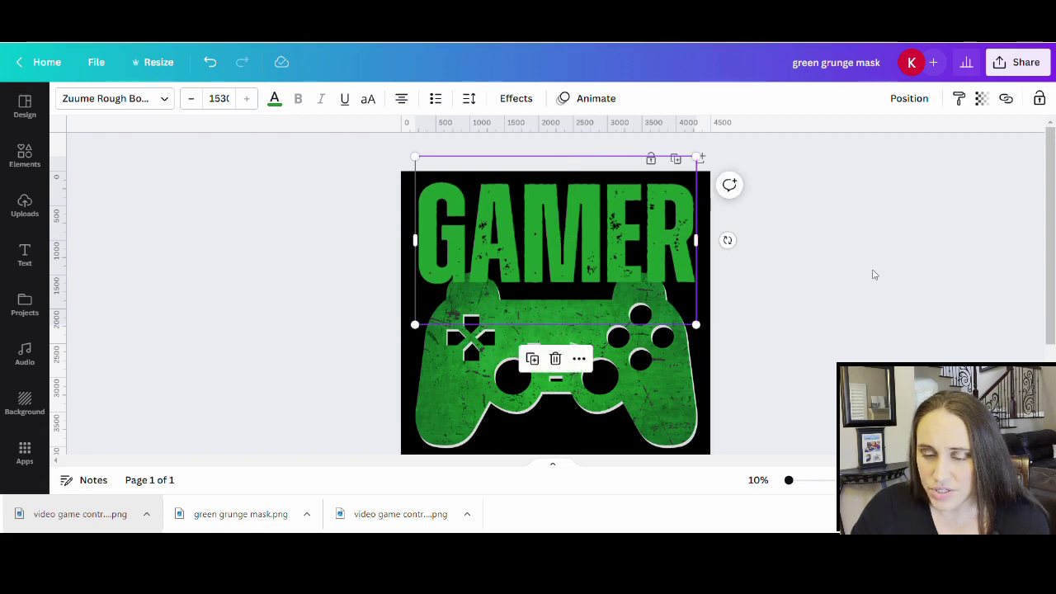
click(871, 273)
- Enlarge the name text below the controller to about size 1587, matching the controller's width, and fit it within the page's lower edge
scroll(871, 273, down, 4)
click(591, 353)
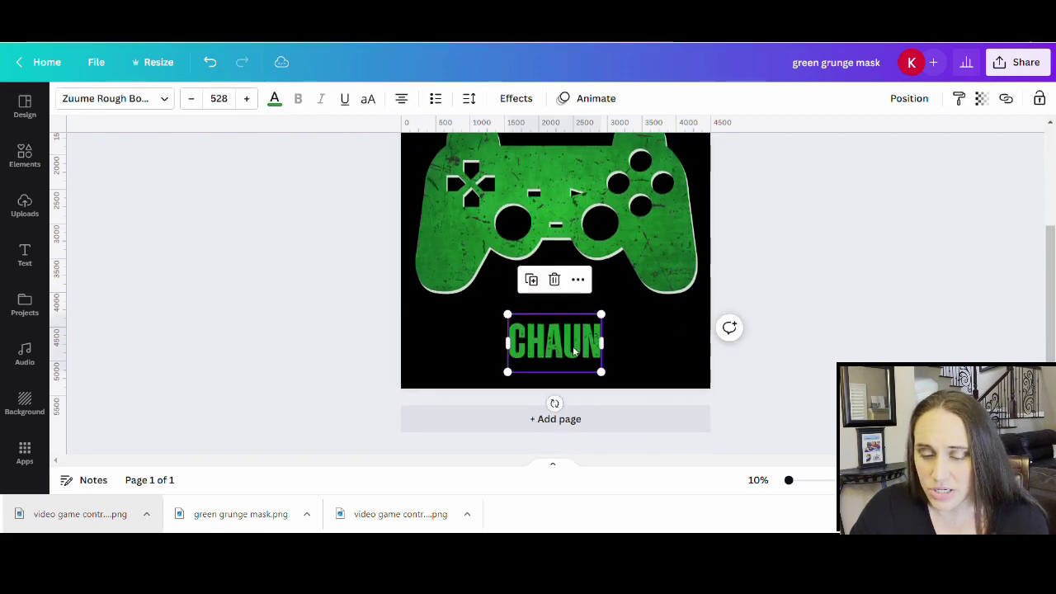
drag(615, 318, 727, 287)
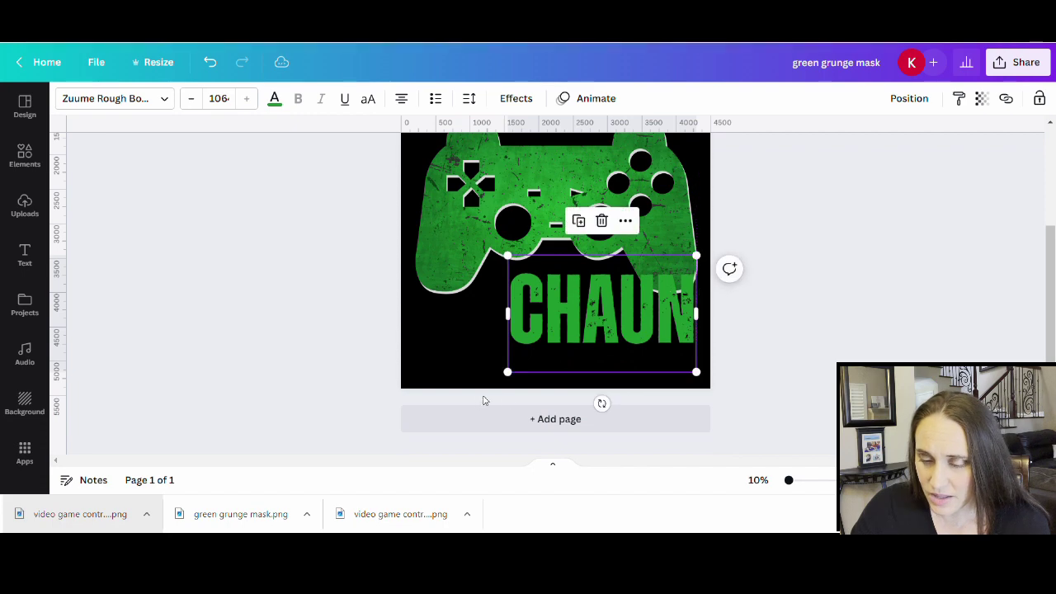
drag(507, 372, 407, 405)
scroll(849, 337, up, 2)
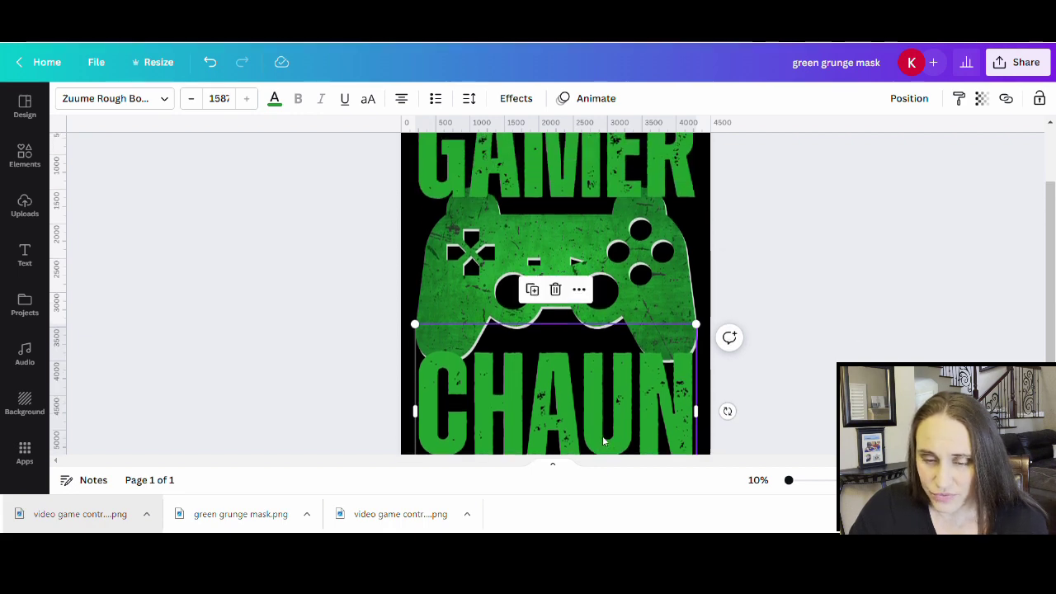
drag(603, 441, 618, 428)
click(879, 239)
scroll(877, 237, down, 2)
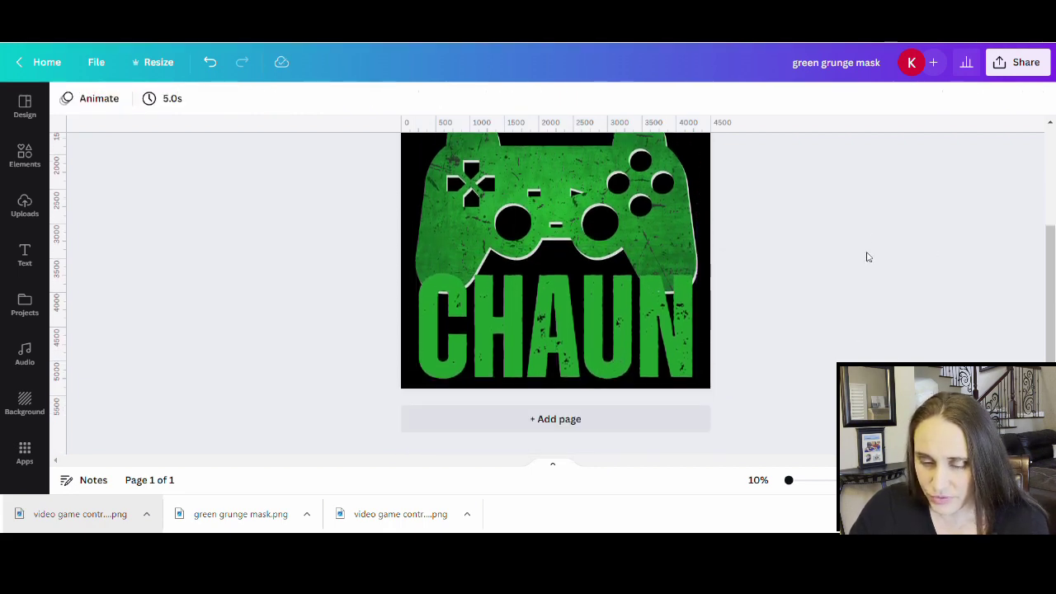
scroll(866, 257, up, 2)
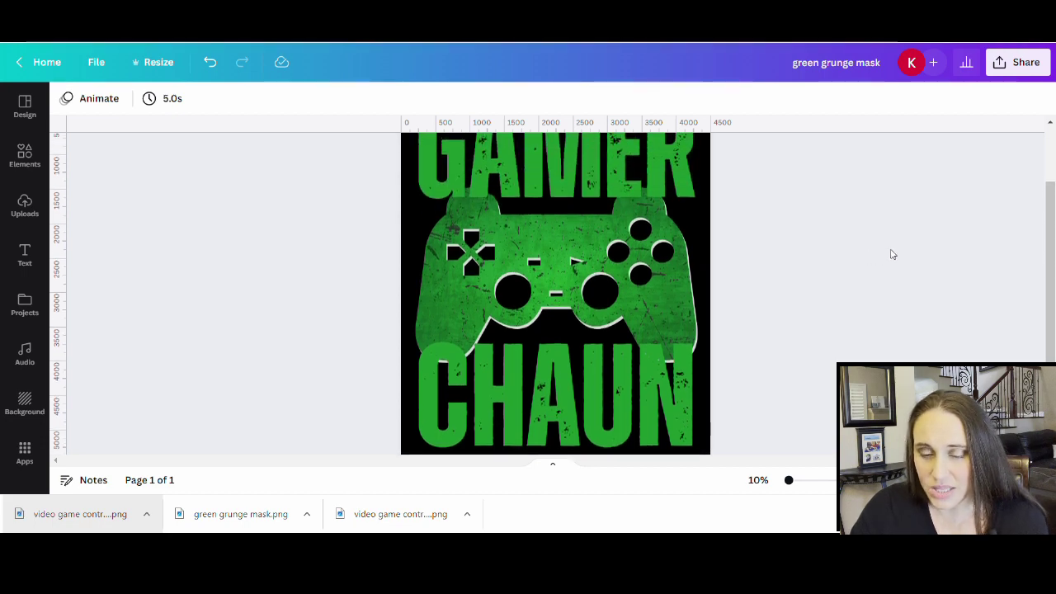
- Apply a Shadow effect to the GAMER text and color the shadow with the light gray document color
click(632, 165)
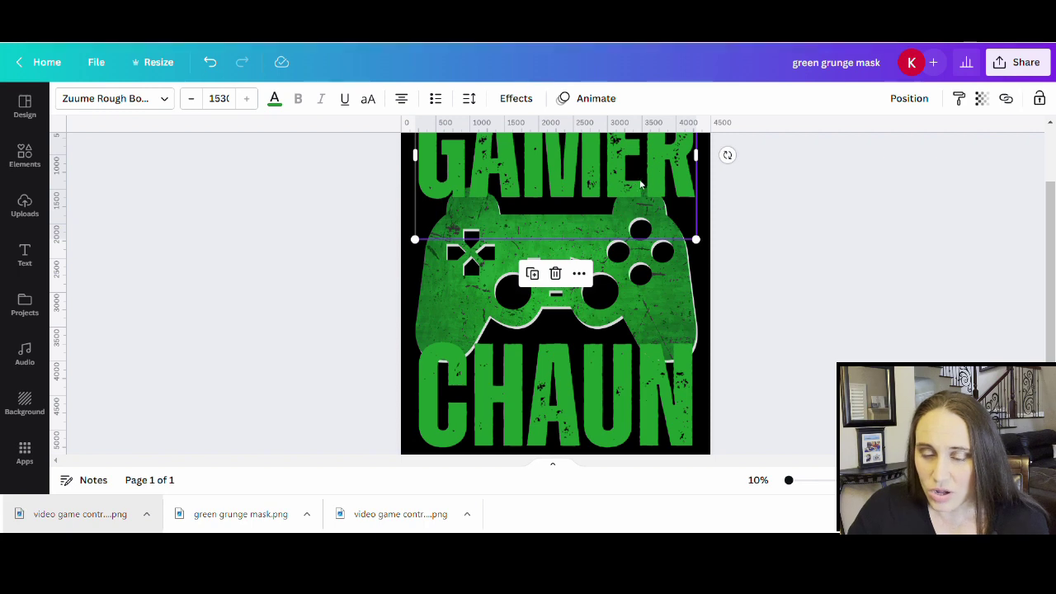
scroll(679, 290, up, 1)
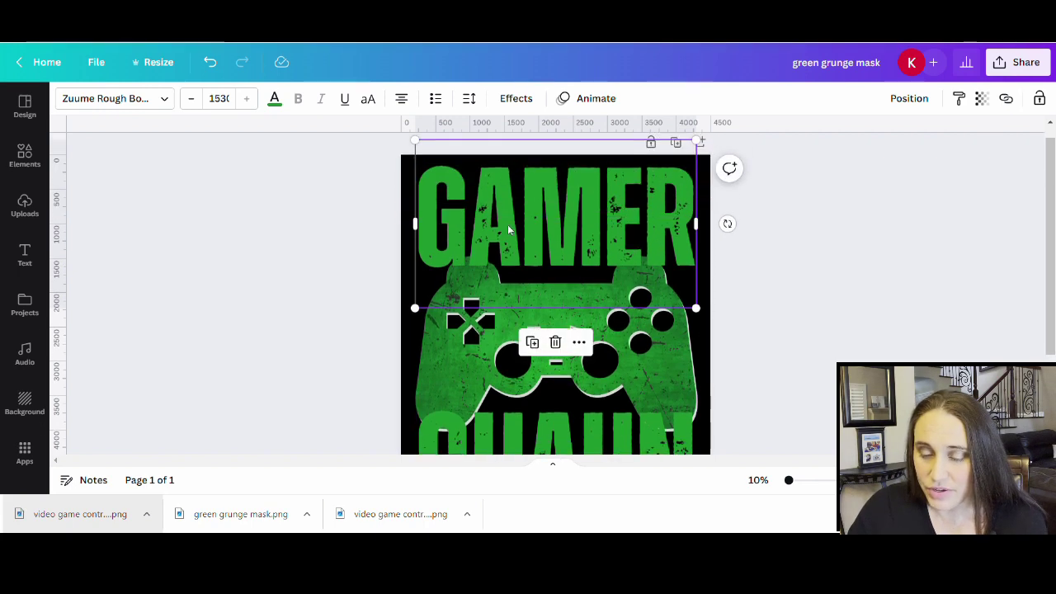
click(506, 99)
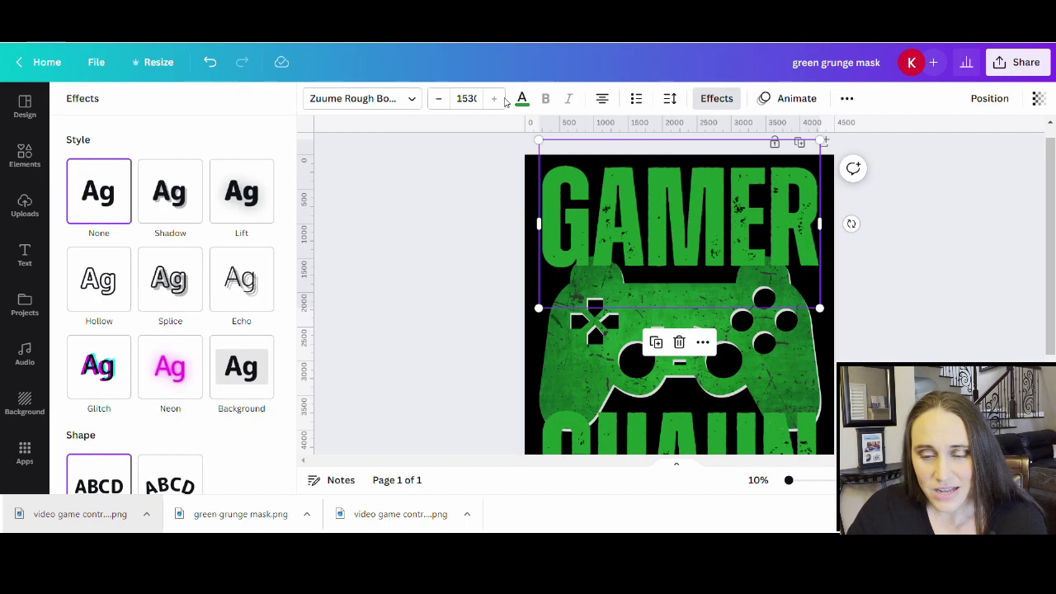
click(180, 204)
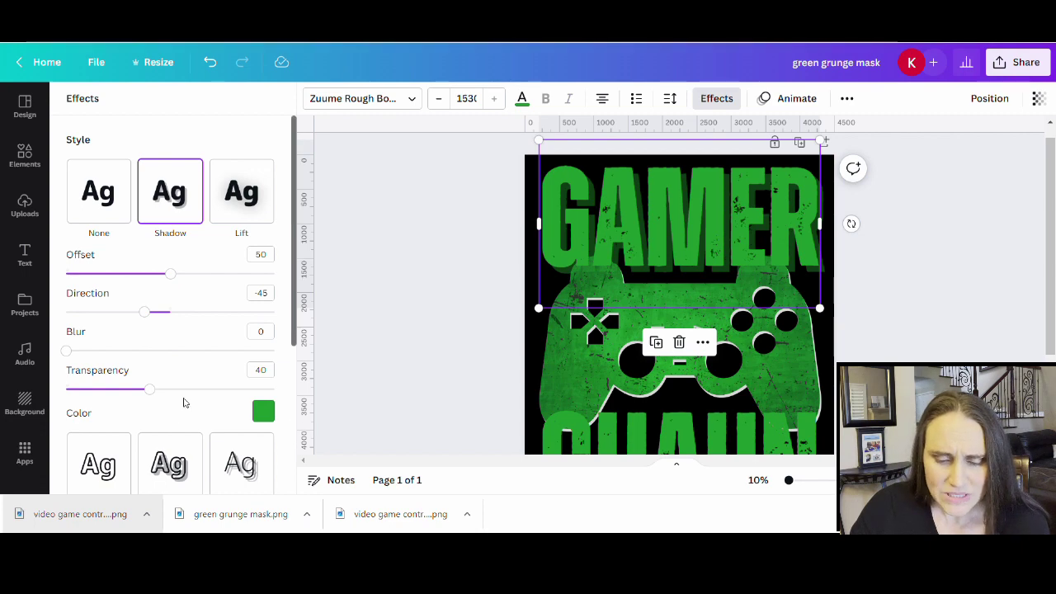
click(263, 411)
click(185, 219)
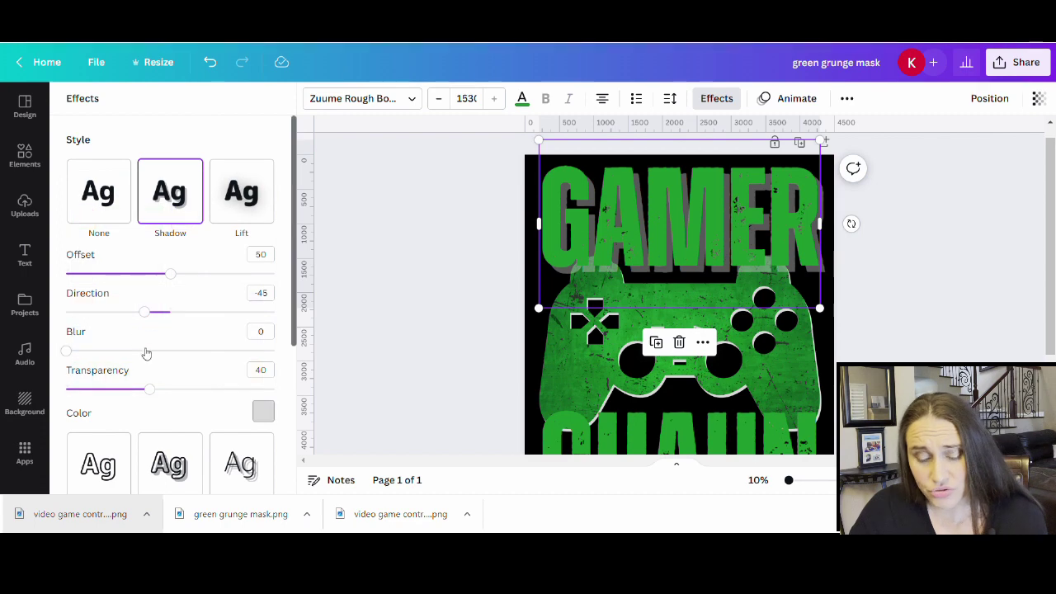
- Set the GAMER shadow's transparency to 100 and its offset to about 13
drag(156, 393, 330, 409)
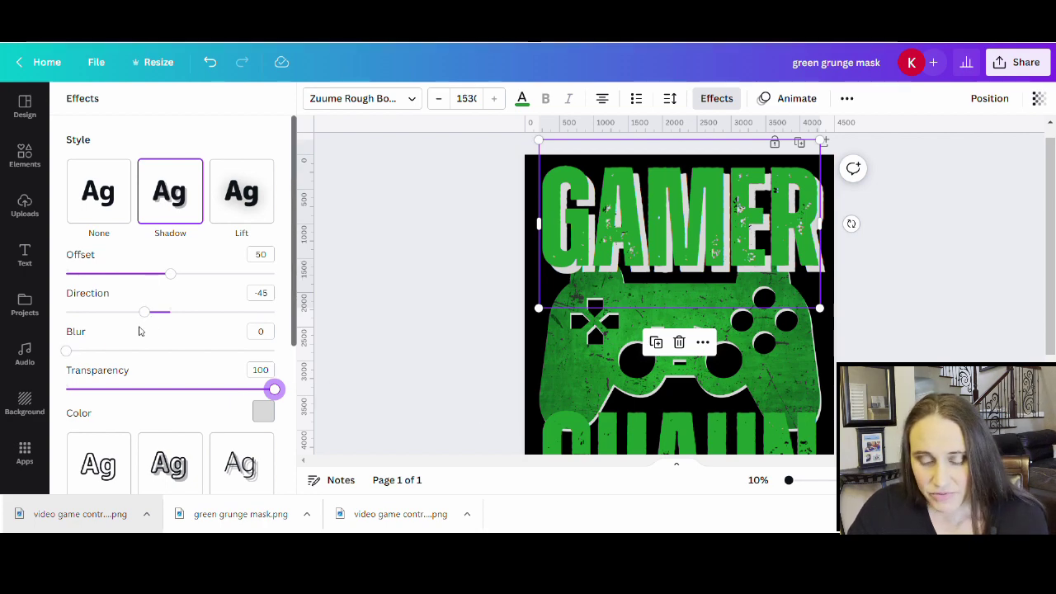
drag(171, 275, 96, 275)
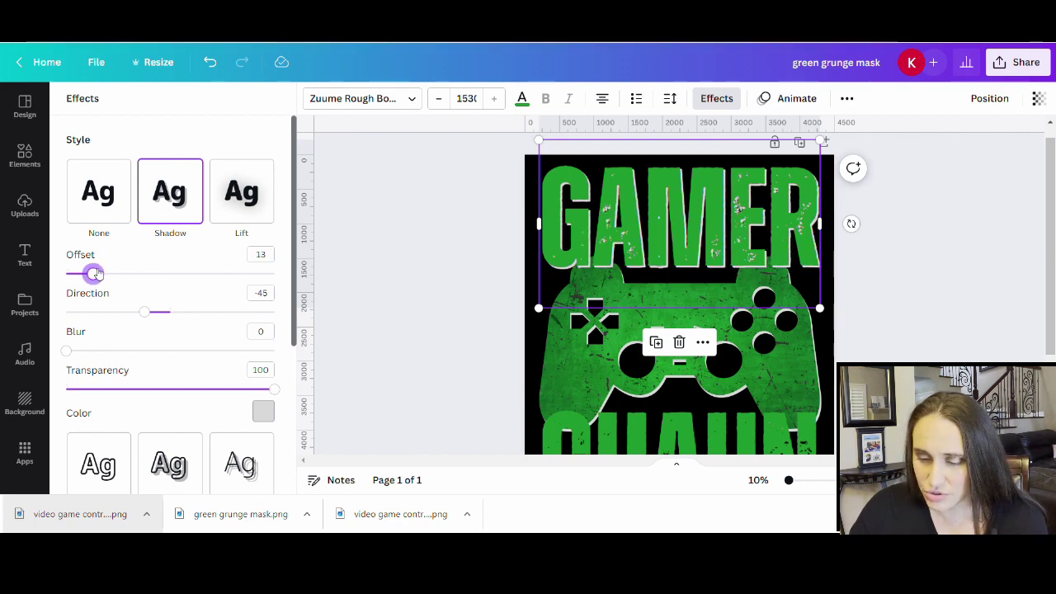
drag(96, 274, 96, 274)
click(401, 309)
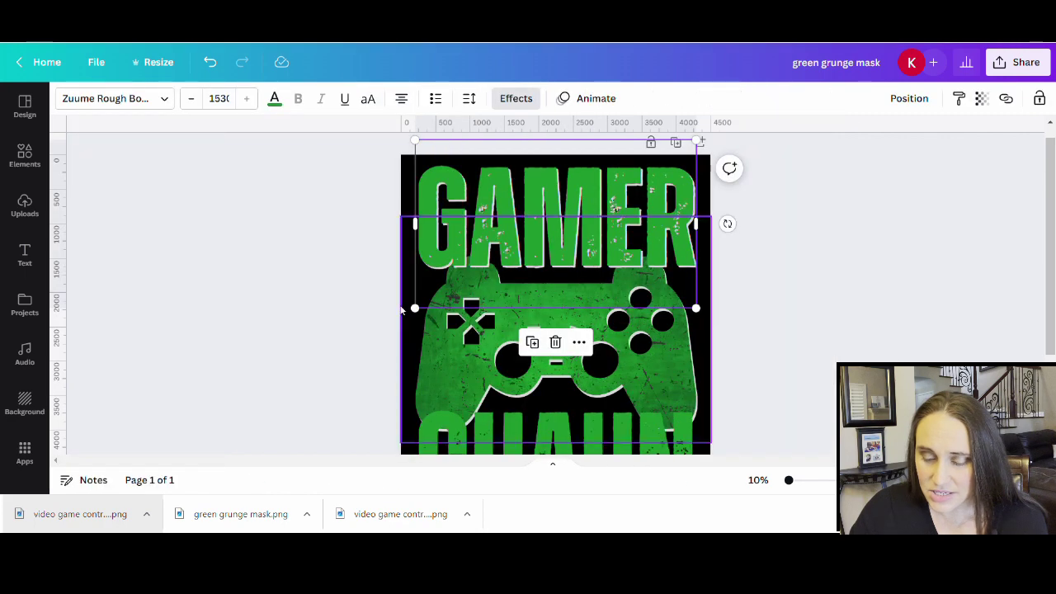
- Apply a Shadow effect to the name text below the controller, using the light gray document color
scroll(397, 309, down, 2)
click(651, 393)
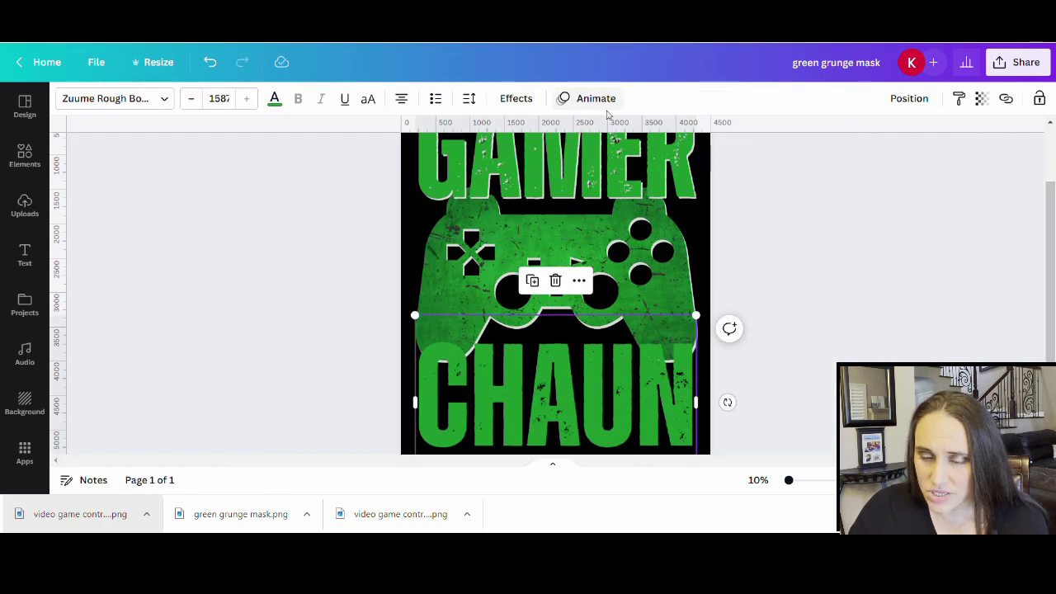
click(514, 98)
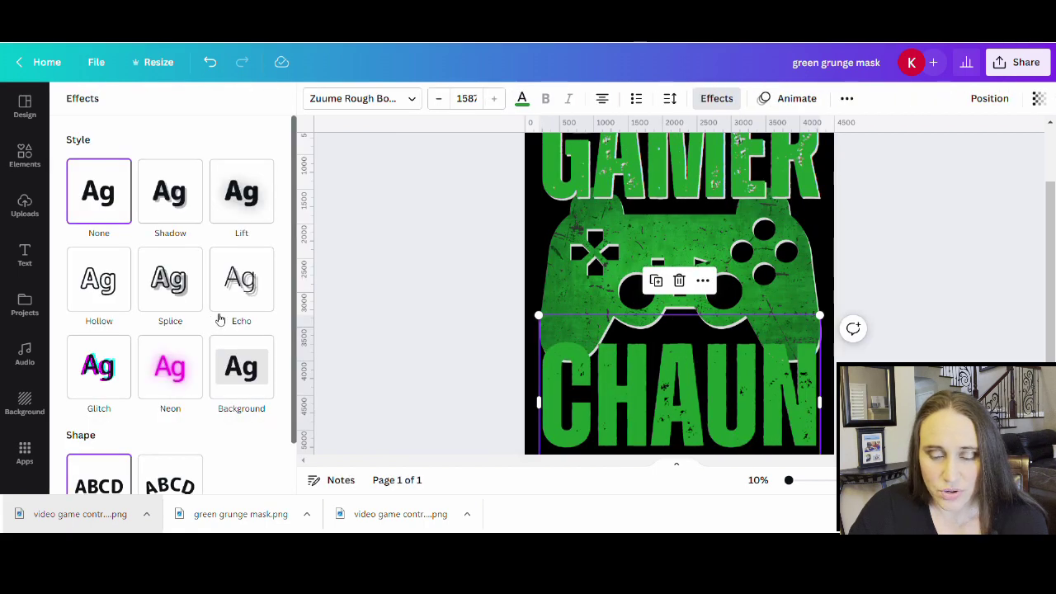
click(165, 198)
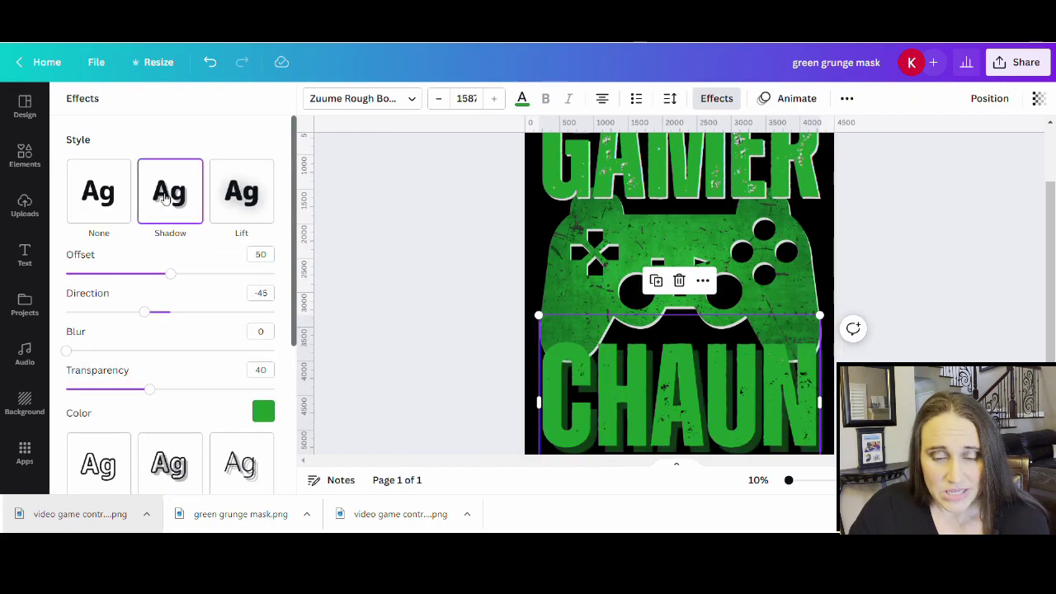
click(263, 411)
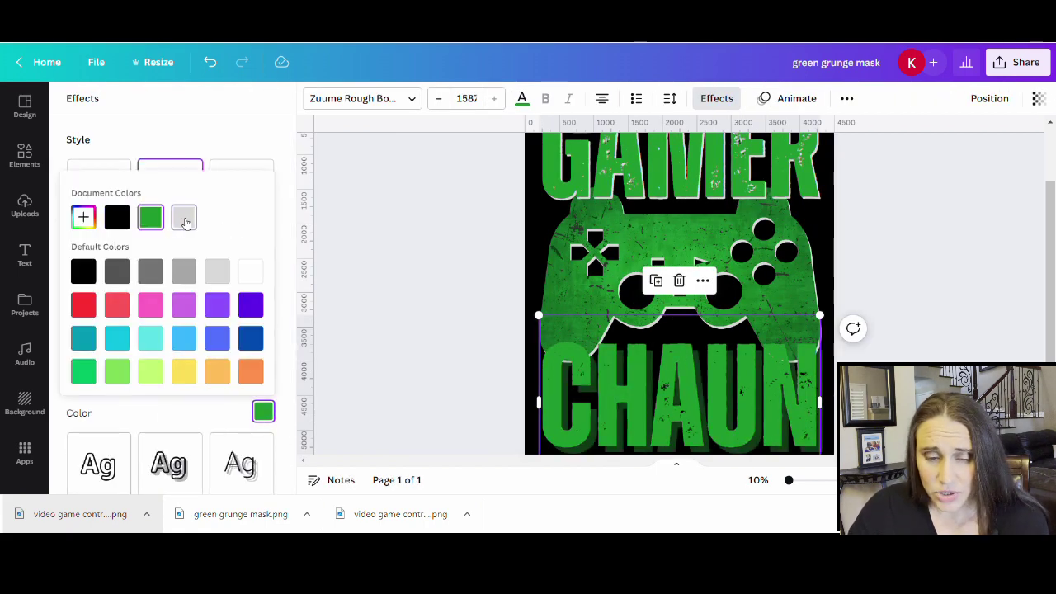
click(185, 219)
click(207, 141)
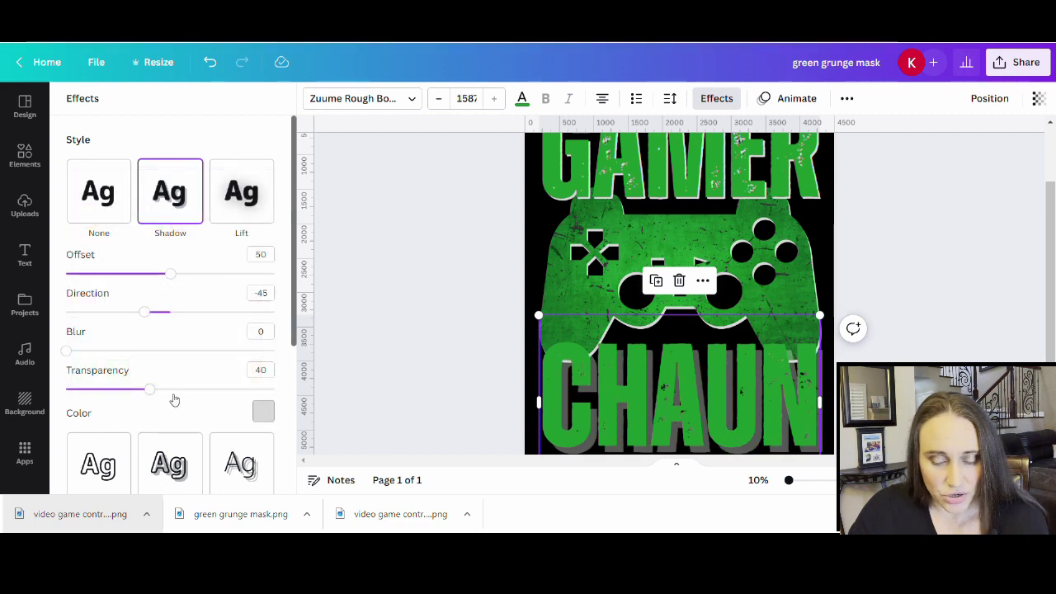
- Set the CHAUN text's shadow transparency to 100 and its offset to about 12
drag(217, 396, 301, 405)
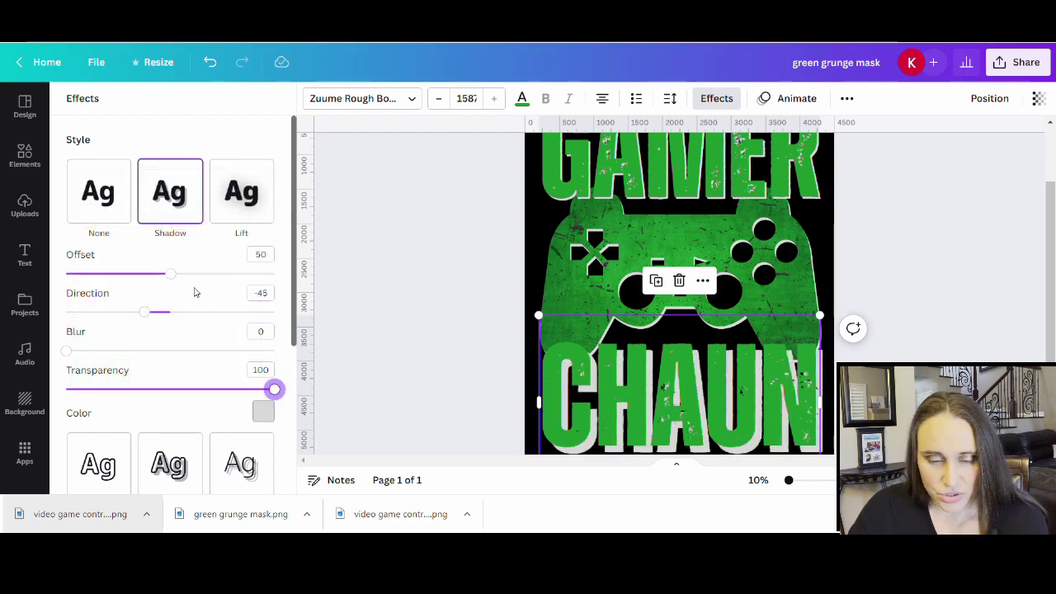
drag(174, 277, 95, 278)
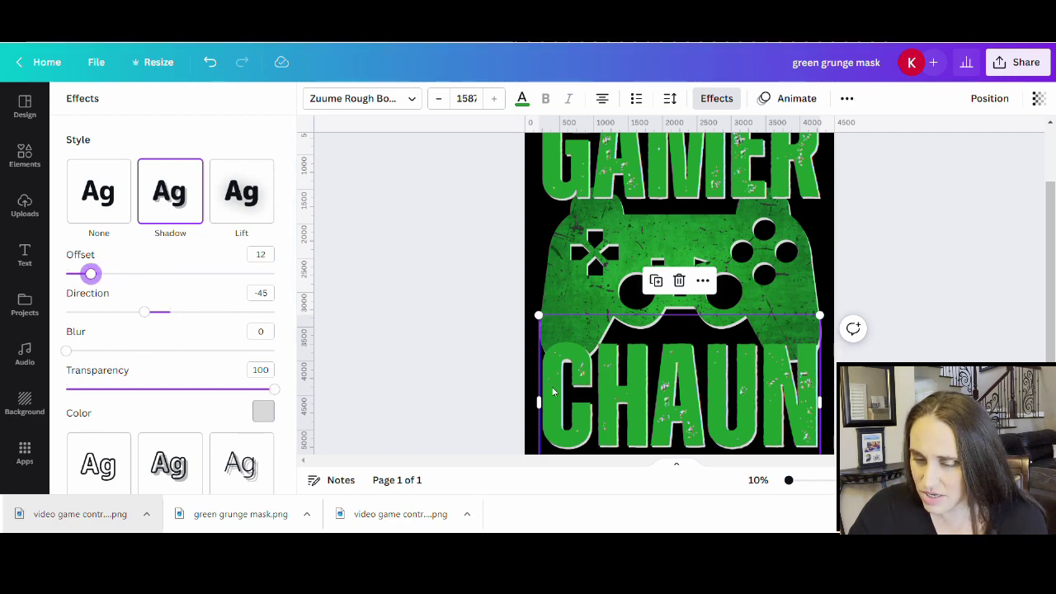
click(440, 364)
click(288, 333)
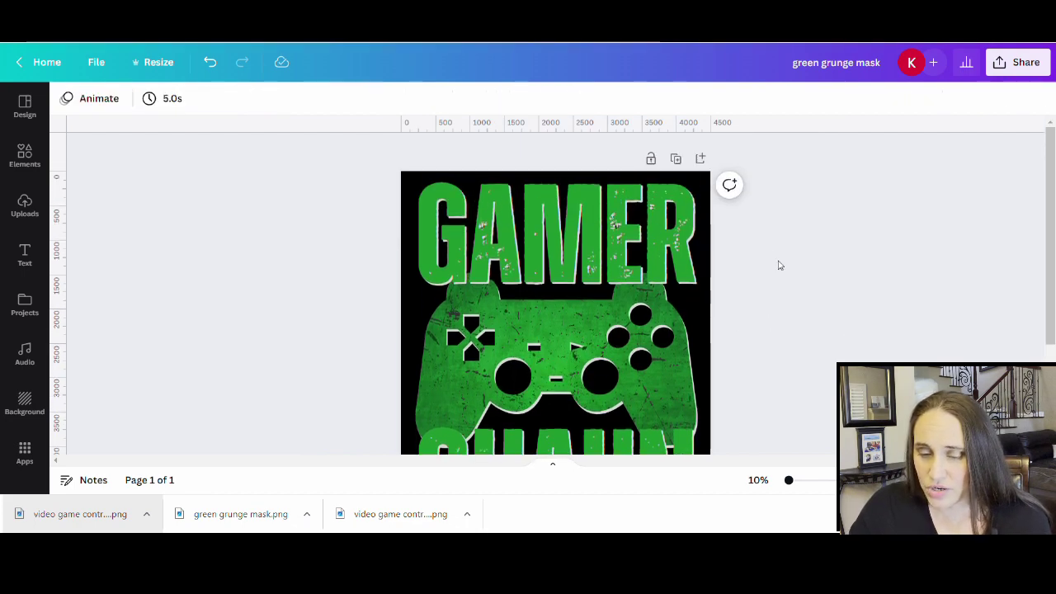
scroll(742, 416, down, 2)
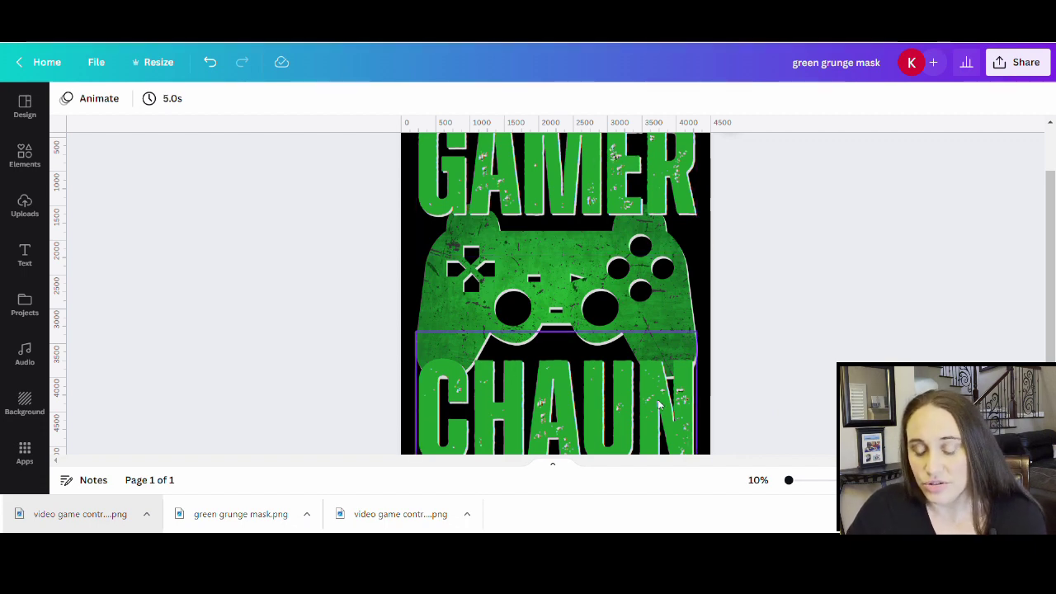
scroll(614, 173, up, 2)
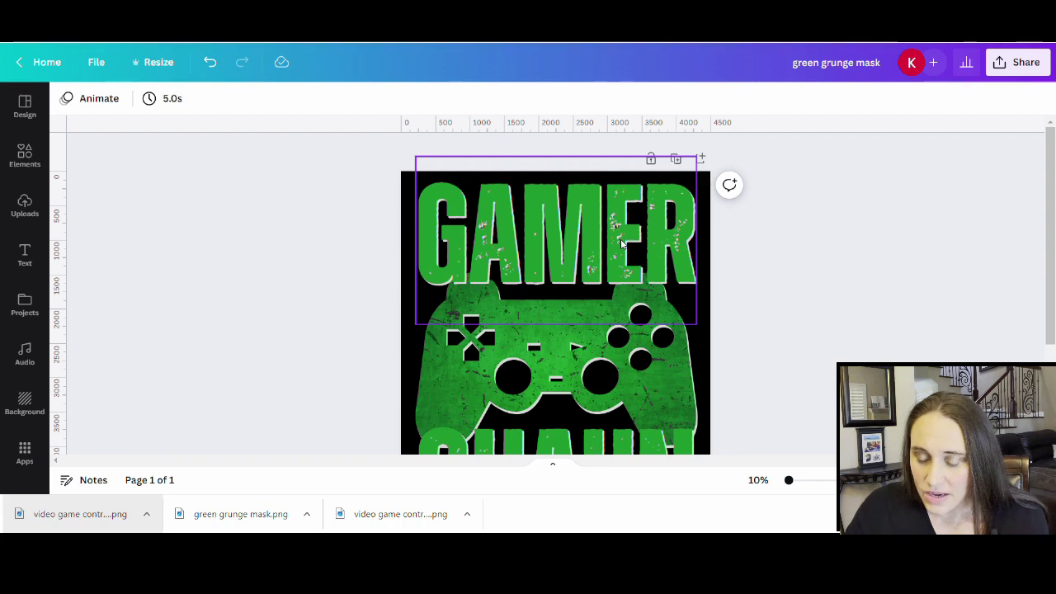
- Send the GAMER text and the CHAUN text to the back so both sit behind the controller
right_click(621, 239)
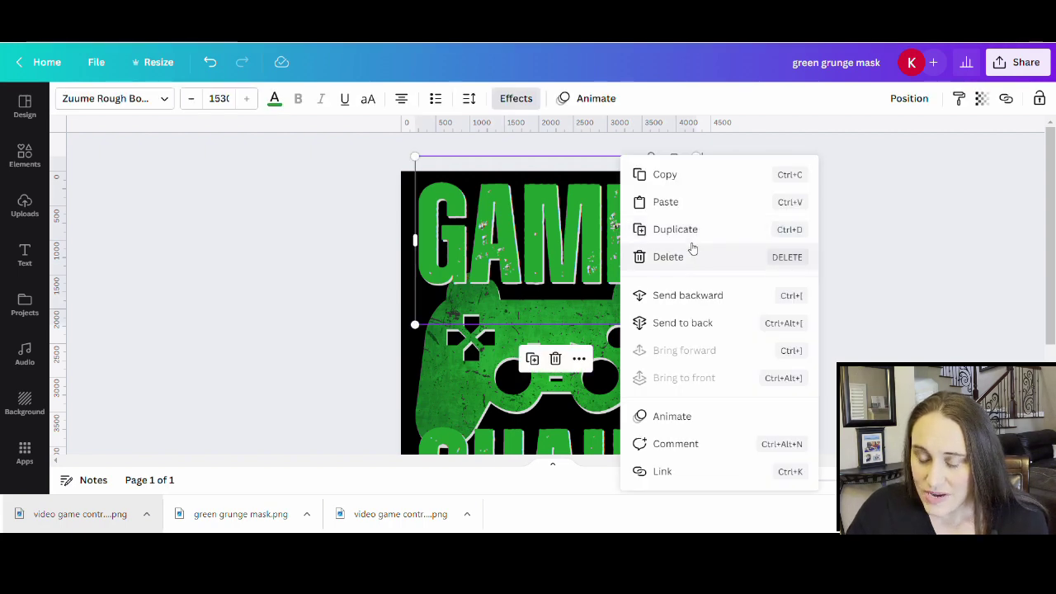
click(684, 321)
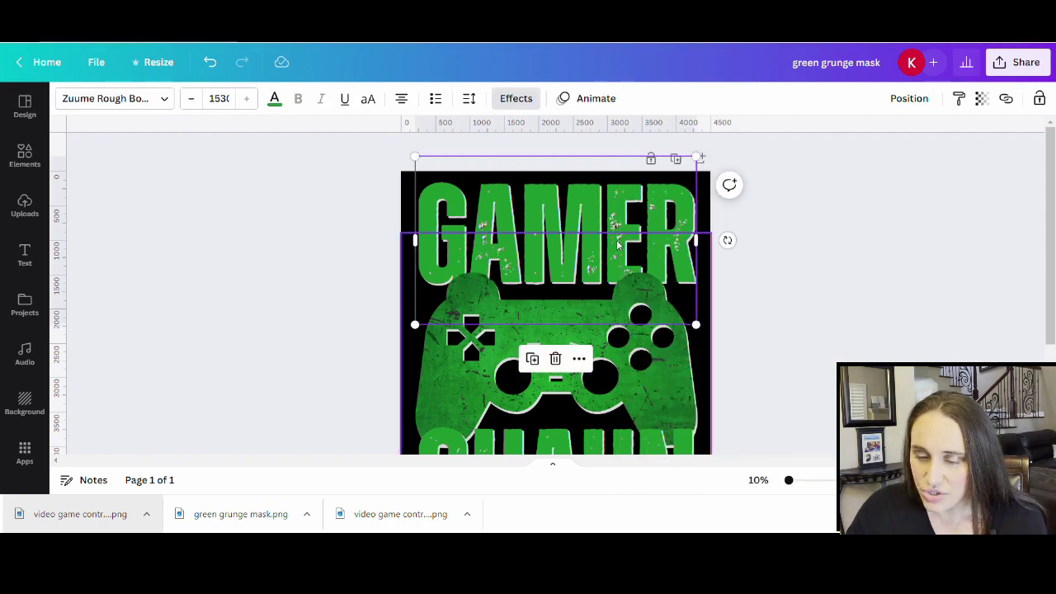
click(863, 294)
scroll(664, 386, down, 2)
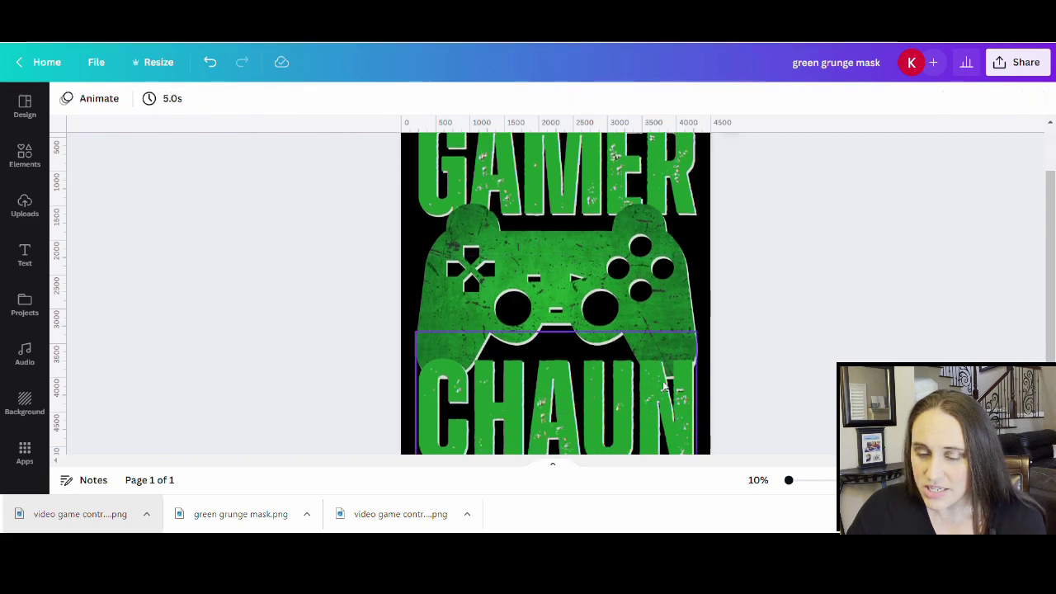
click(662, 397)
right_click(662, 396)
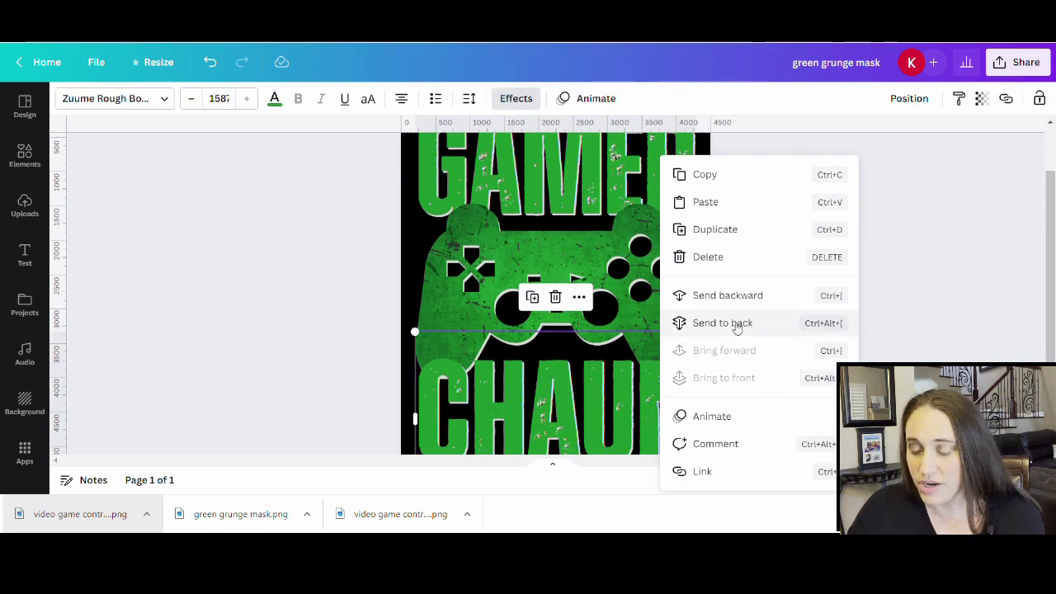
click(735, 325)
click(844, 336)
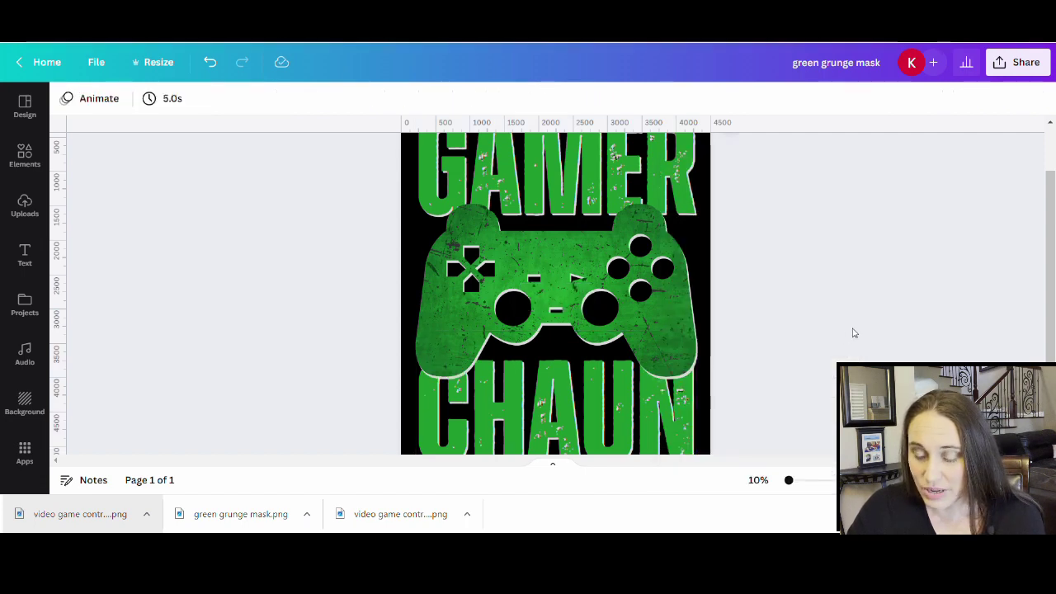
- Nudge the GAMER text slightly upward, closer to the page's upper edge
scroll(854, 334, down, 2)
scroll(855, 334, up, 2)
scroll(855, 333, up, 1)
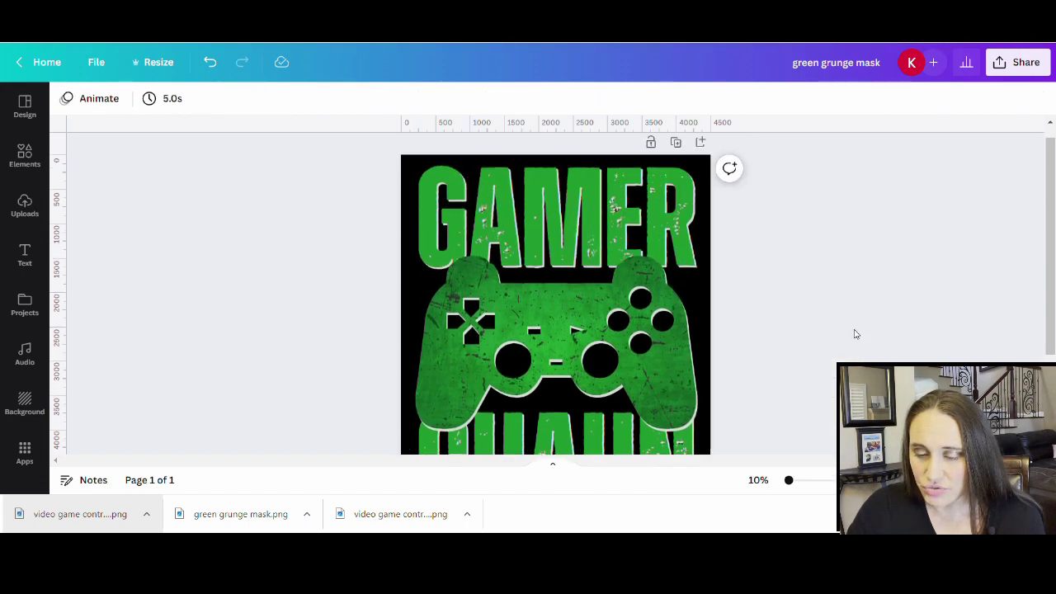
scroll(723, 361, down, 4)
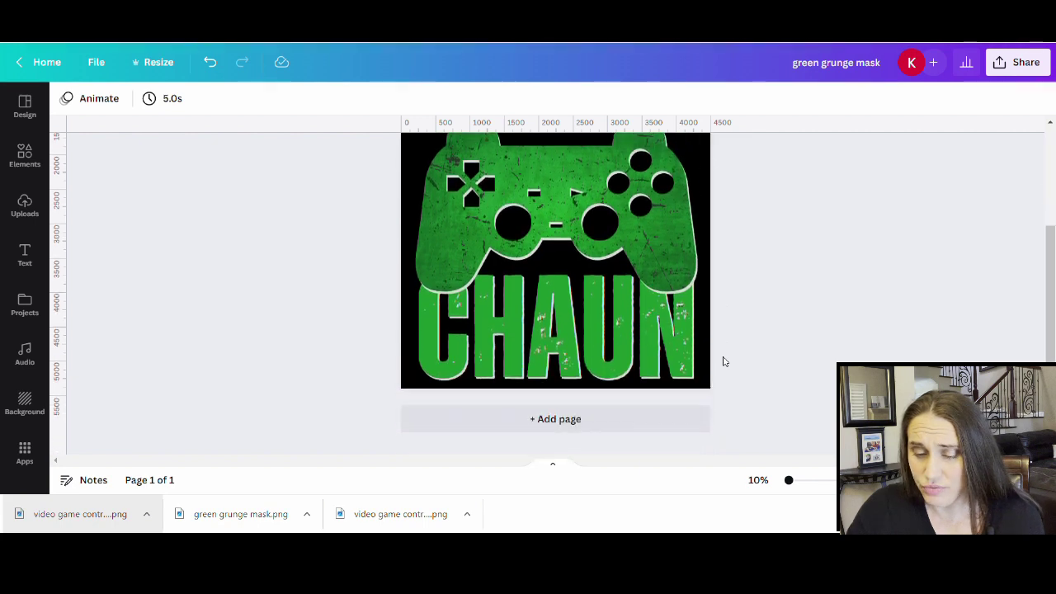
scroll(723, 361, up, 2)
scroll(723, 362, up, 2)
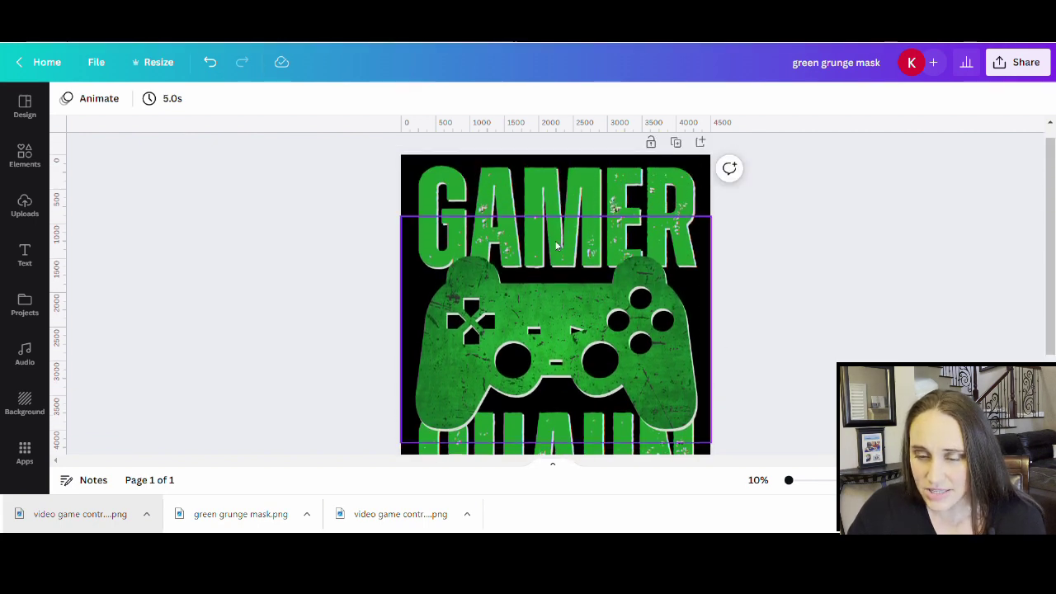
click(571, 205)
key(Up)
key(Up)
key(Up)
key(Up)
key(Up)
key(Up)
key(Up)
key(Up)
key(Up)
key(Up)
key(Up)
key(Up)
key(Up)
key(Up)
key(Up)
key(Up)
key(Up)
key(Up)
key(Up)
key(Up)
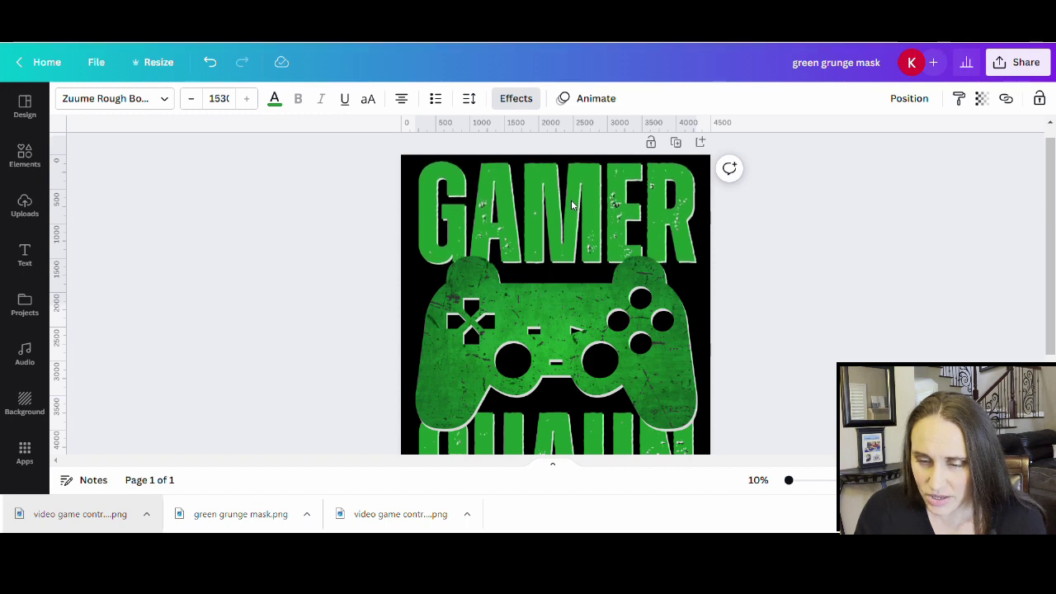
- Nudge the controller group slightly upward between the two lines of text
click(624, 377)
key(Up)
key(Up)
key(Up)
key(Up)
key(Up)
key(Up)
key(Up)
key(Up)
key(Up)
key(Up)
key(Up)
key(Up)
key(Up)
key(Up)
key(Up)
key(Up)
key(Up)
key(Up)
key(Up)
key(Up)
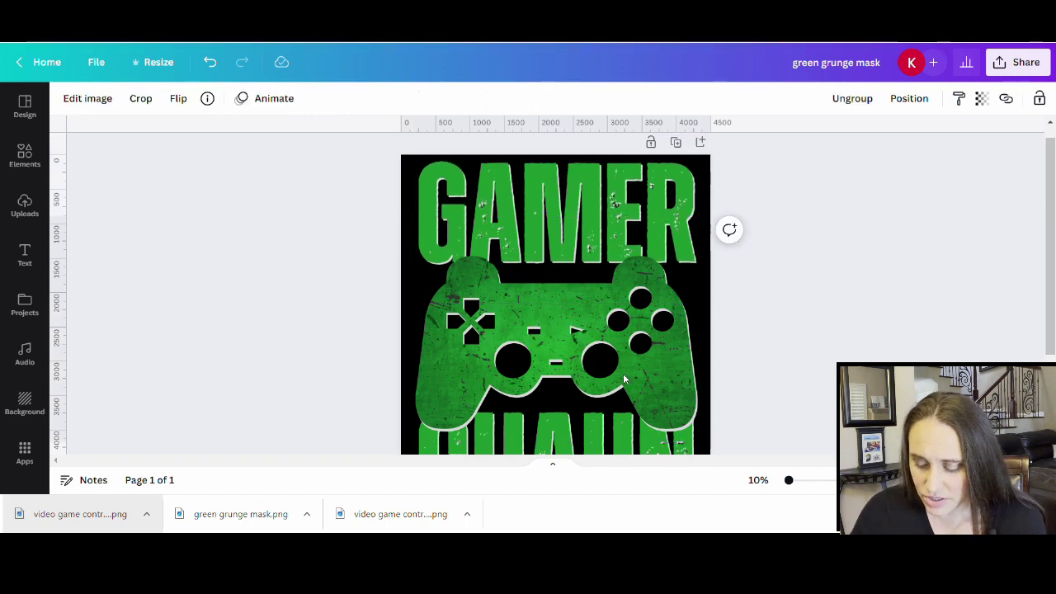
key(Up)
key(Up)
key(Up)
key(Up)
key(Up)
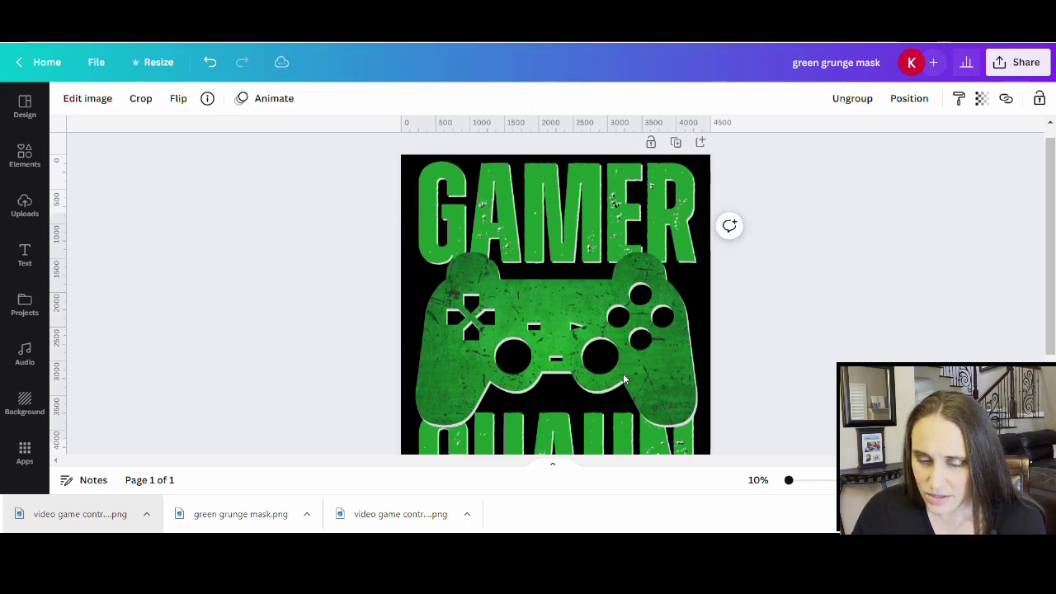
- Scale the controller group down slightly and center it horizontally between GAMER and CHAUN
scroll(546, 321, down, 2)
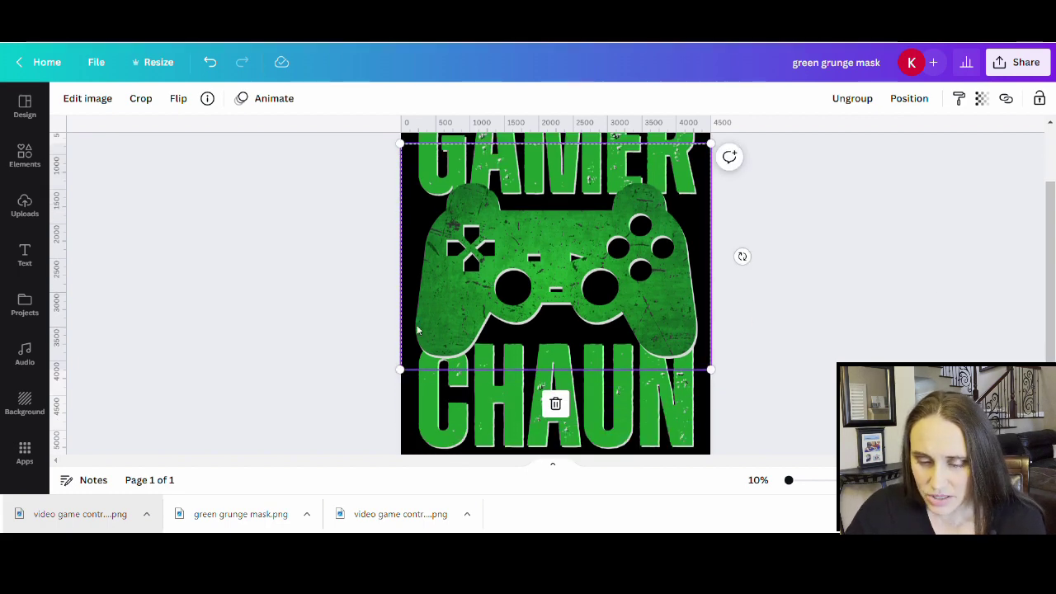
drag(402, 371, 413, 358)
drag(556, 275, 549, 283)
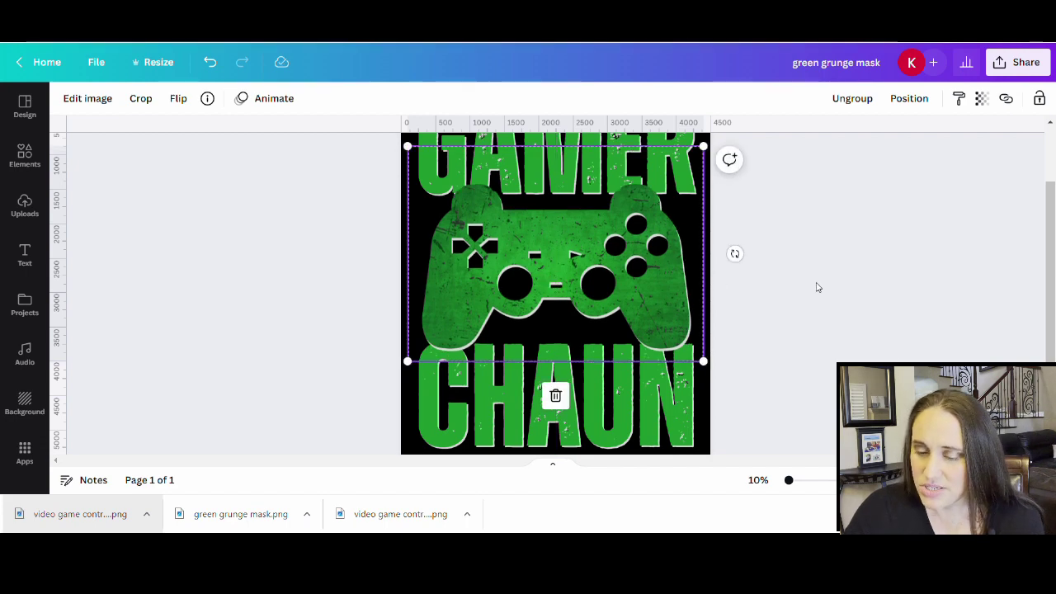
click(815, 286)
scroll(831, 288, up, 2)
scroll(817, 281, down, 4)
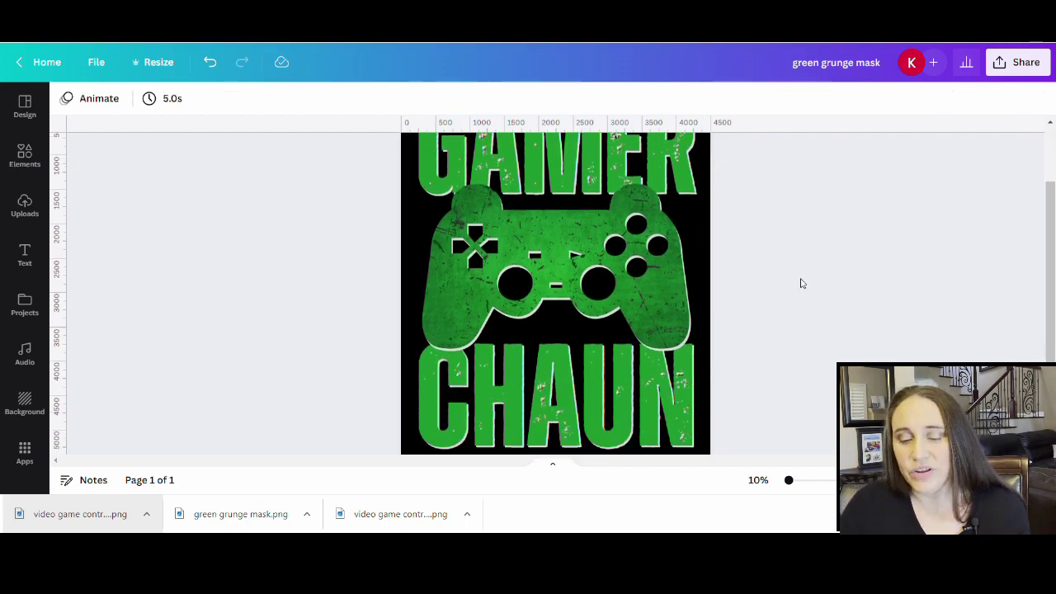
scroll(797, 278, up, 5)
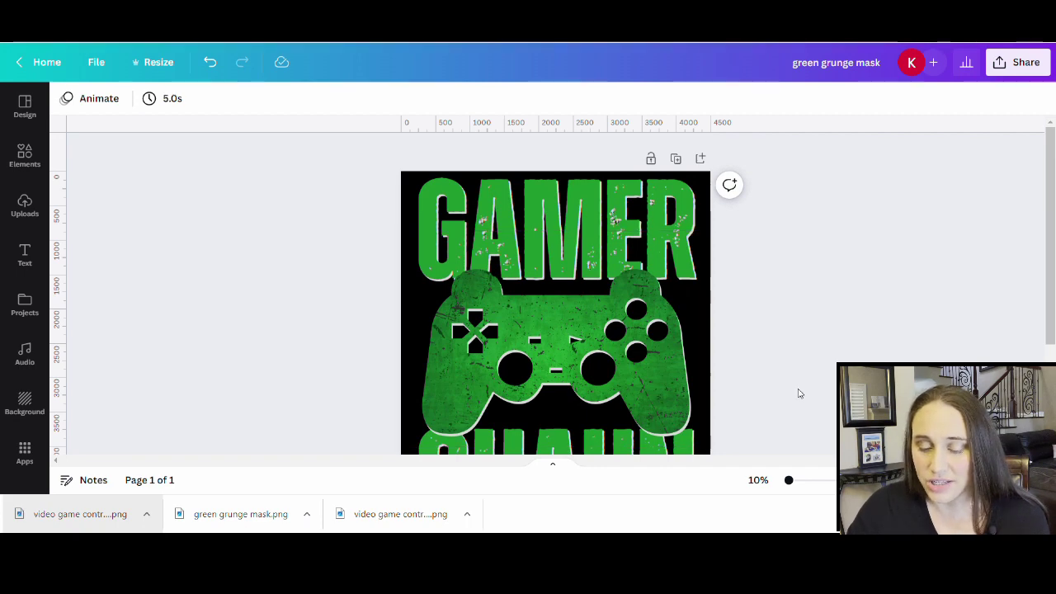
- Search the graphics for "leprechaun hat" and add the light green hat with the gold buckle and wide curved brim
scroll(858, 351, down, 2)
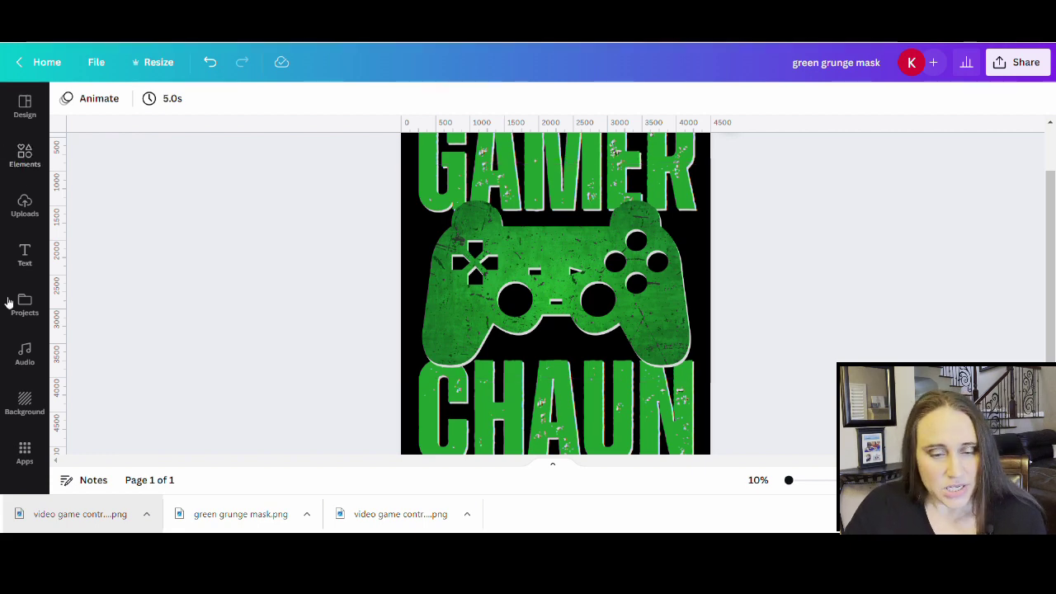
click(36, 165)
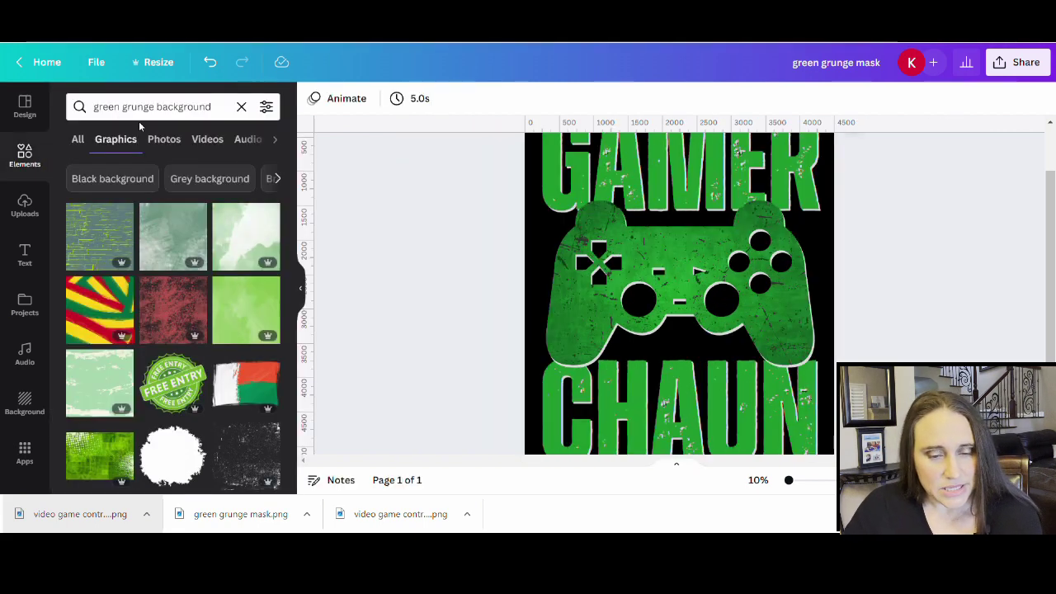
click(224, 108)
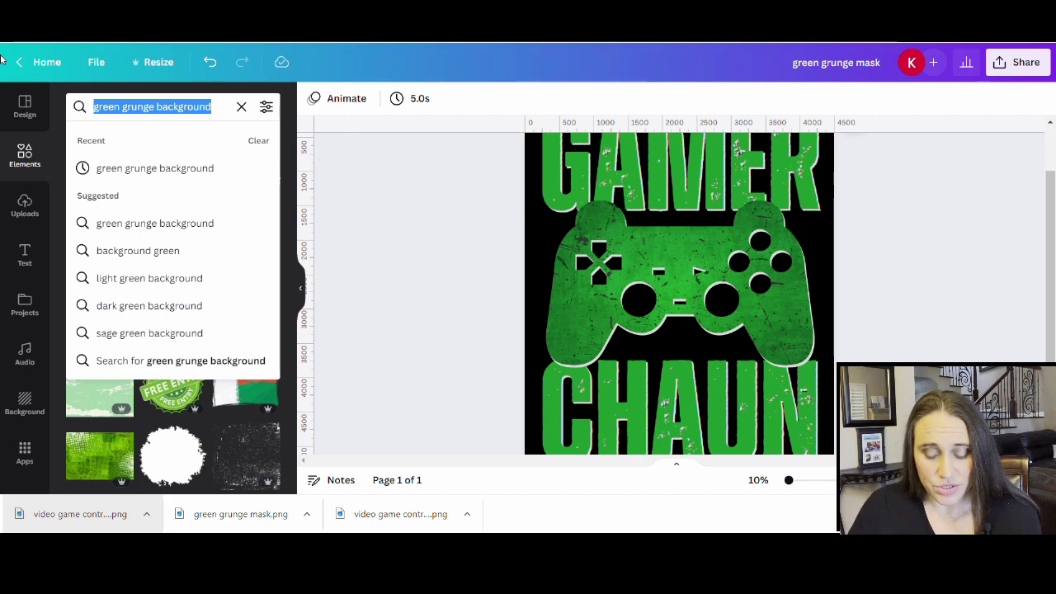
text(LEP)
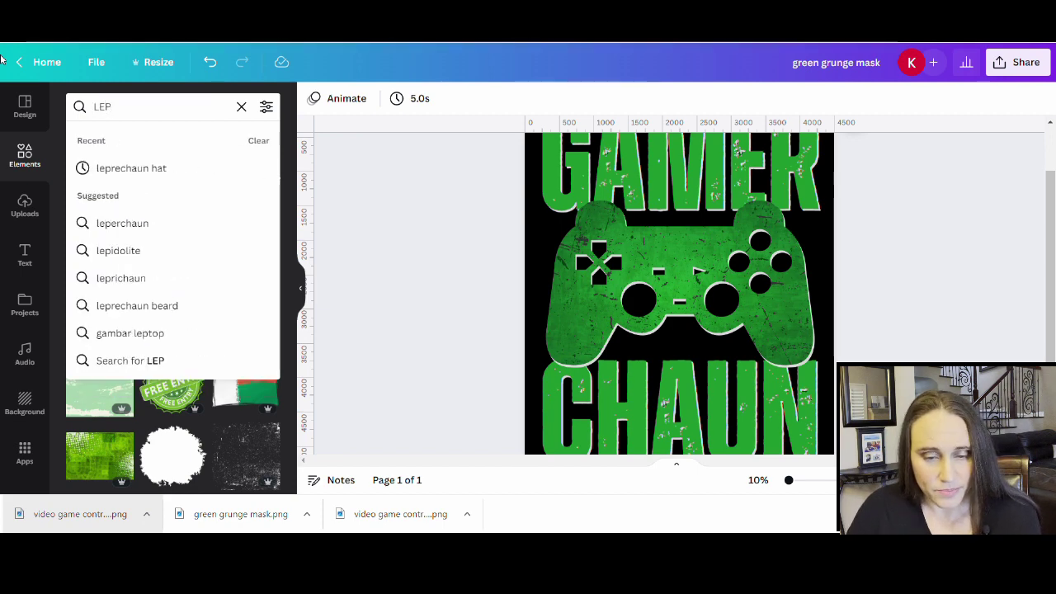
click(141, 175)
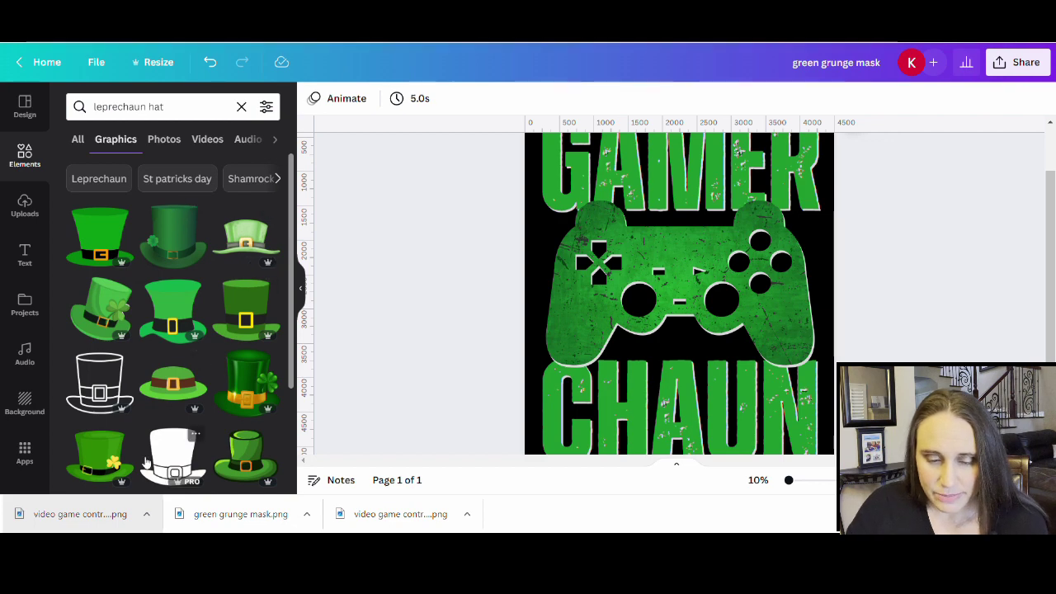
scroll(203, 301, down, 5)
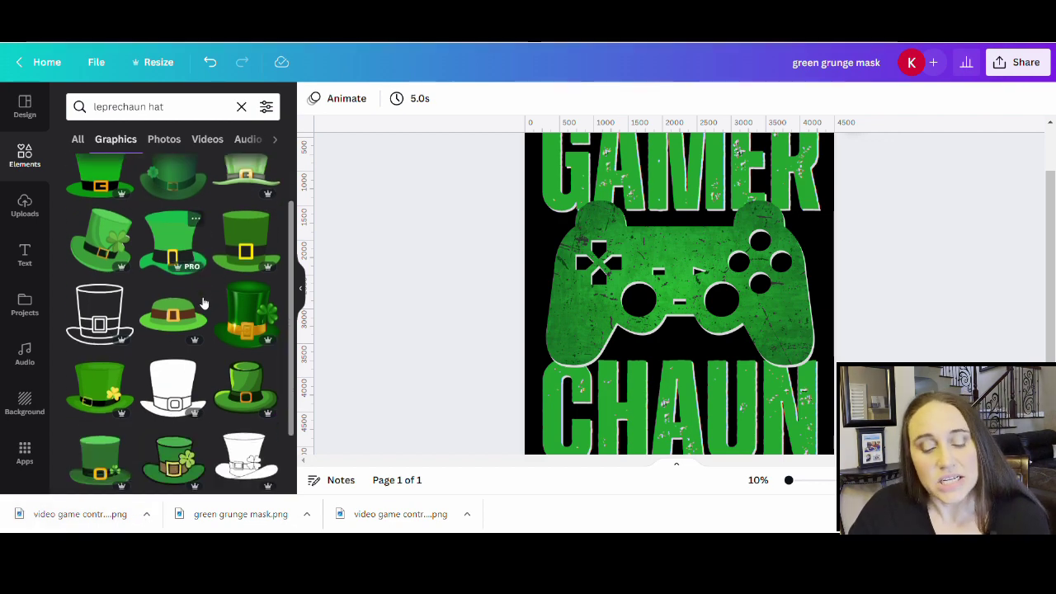
scroll(203, 303, down, 6)
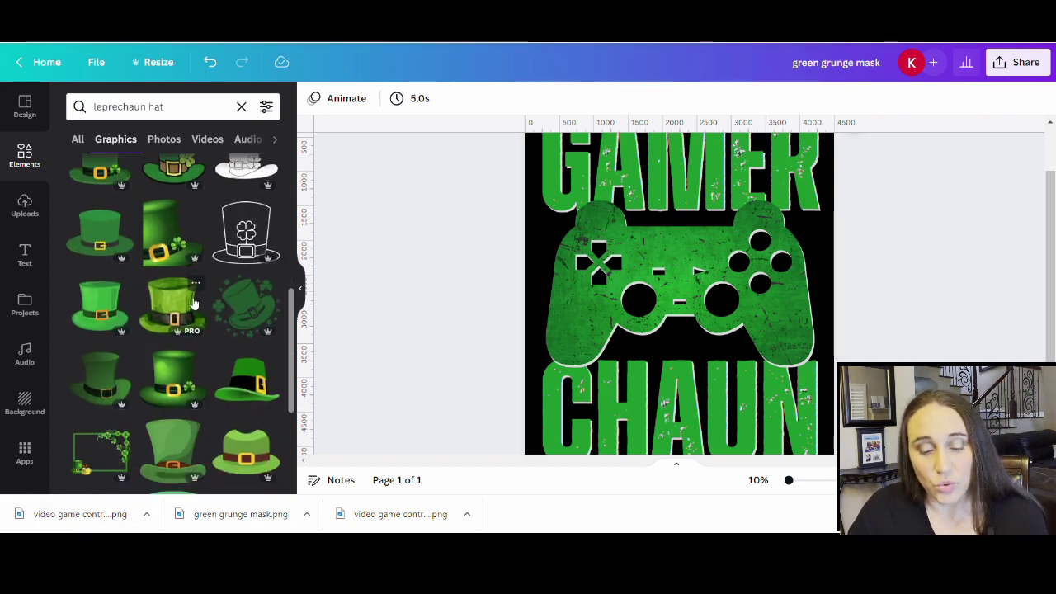
scroll(190, 315, down, 6)
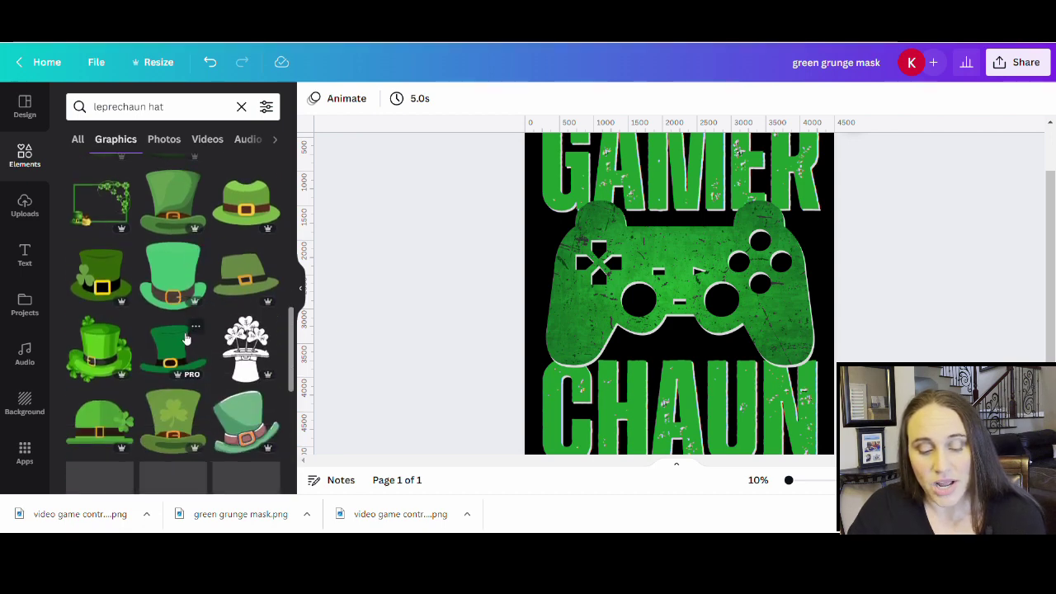
scroll(208, 368, down, 10)
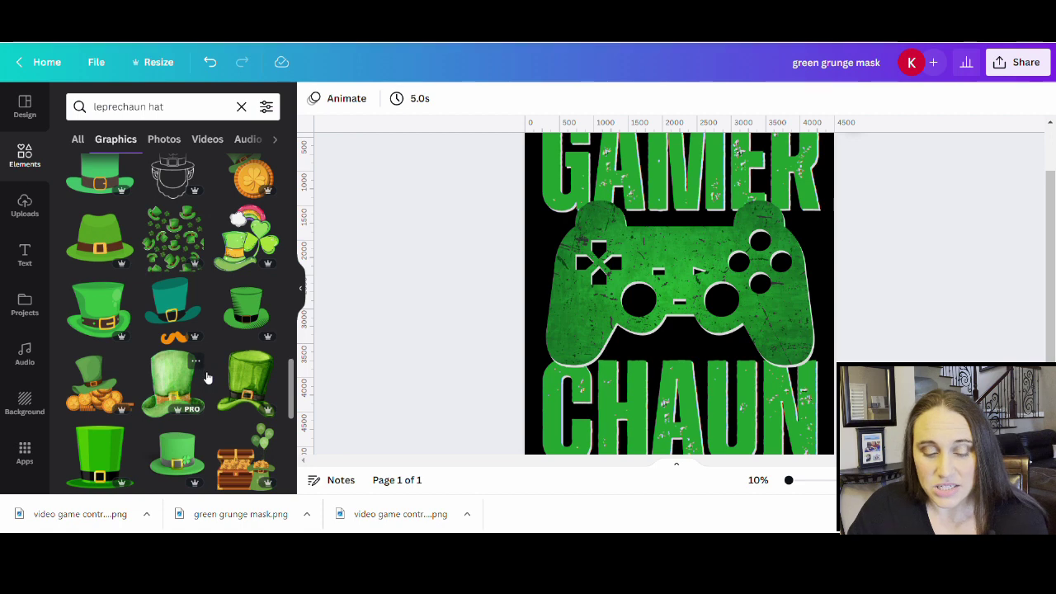
scroll(203, 371, down, 5)
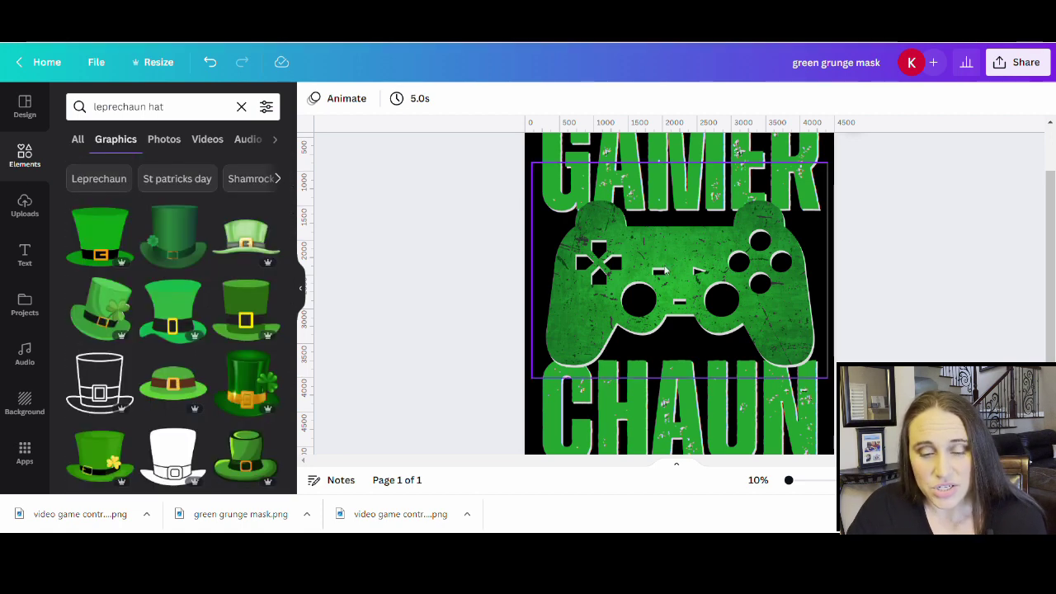
click(259, 238)
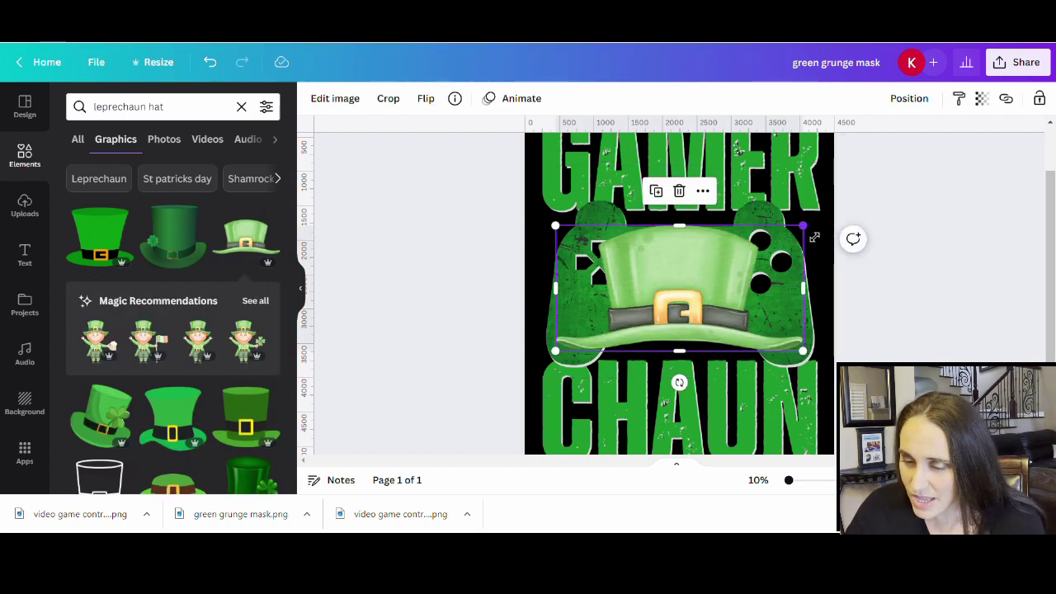
- Shrink the leprechaun hat to roughly half its size and center it on the controller's upper edge, overlapping the GAMER text
drag(802, 225, 678, 289)
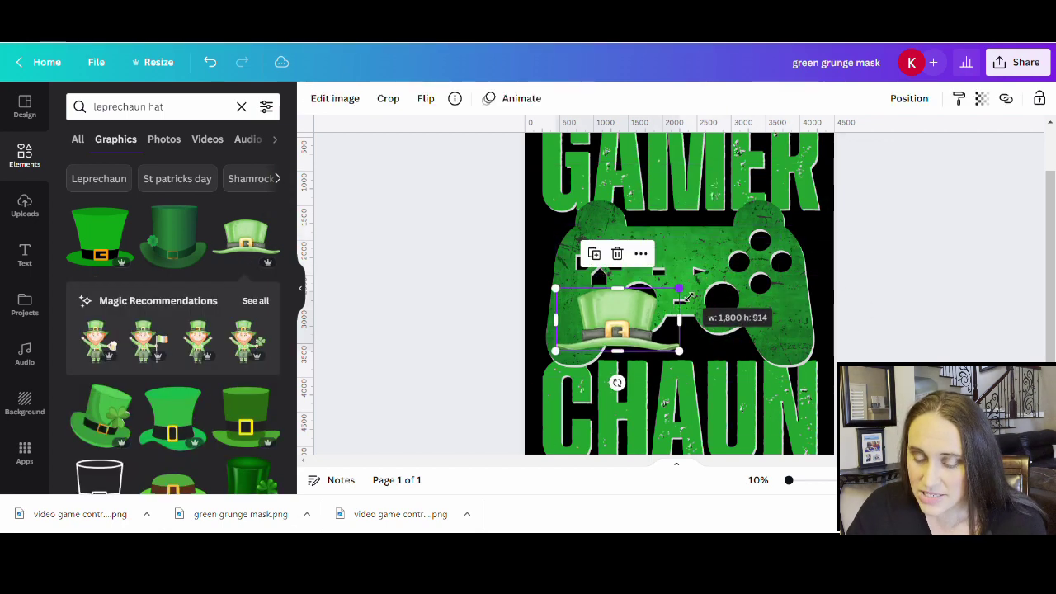
drag(608, 336, 683, 215)
drag(745, 233, 760, 239)
drag(682, 217, 681, 213)
click(962, 289)
scroll(963, 290, up, 1)
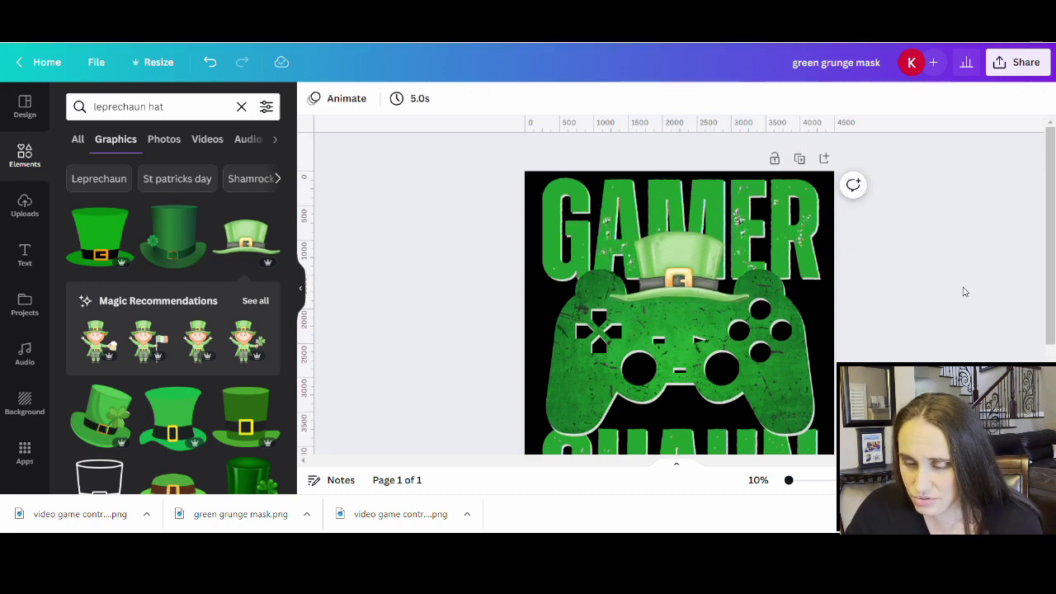
- Nudge the controller group slightly down toward the CHAUN text, keeping it horizontally centered
click(774, 371)
scroll(773, 370, down, 2)
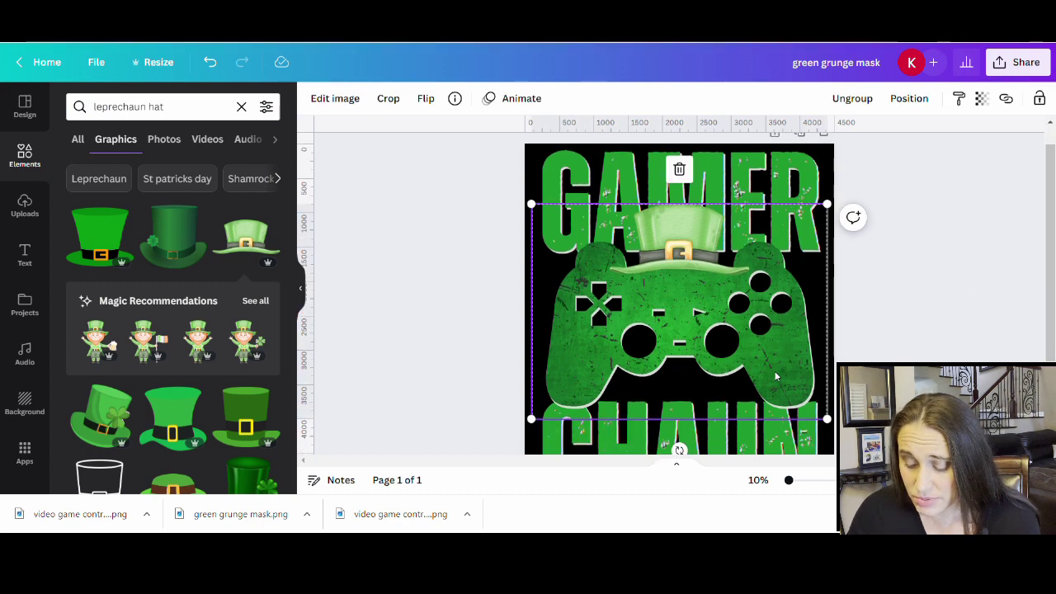
click(961, 233)
click(746, 225)
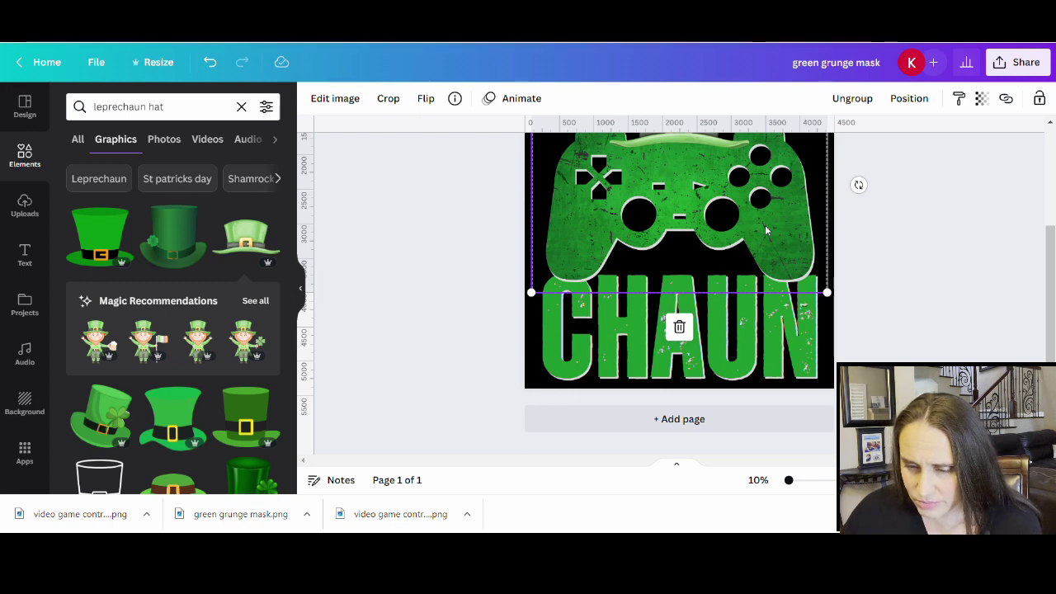
drag(765, 226, 771, 232)
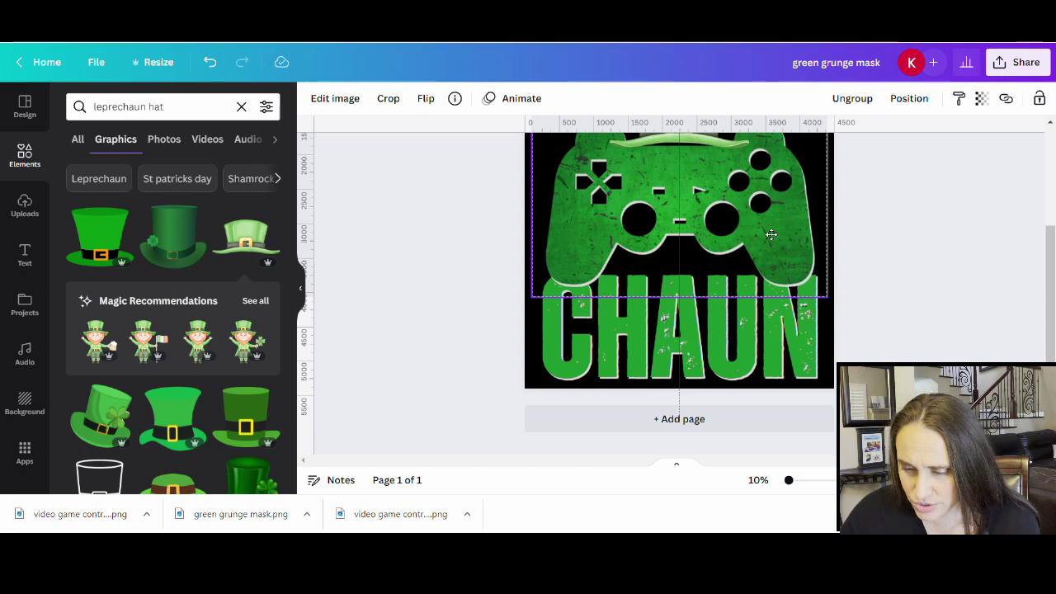
click(923, 300)
- Move the leprechaun hat slightly down so its brim sits on the controller's upper edge, centered horizontally
scroll(923, 300, up, 3)
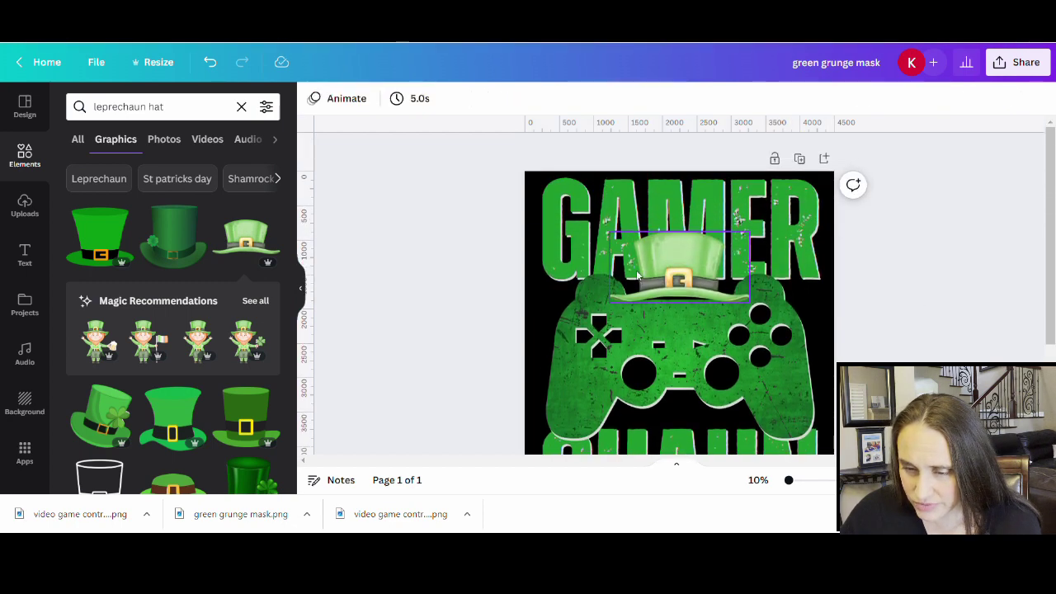
drag(687, 282, 691, 292)
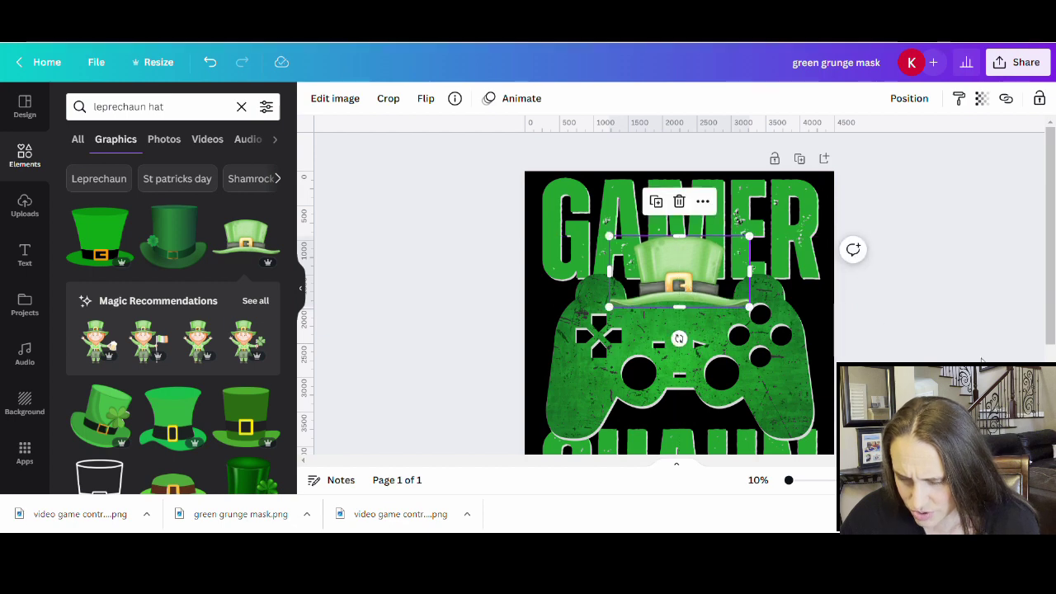
key(Escape)
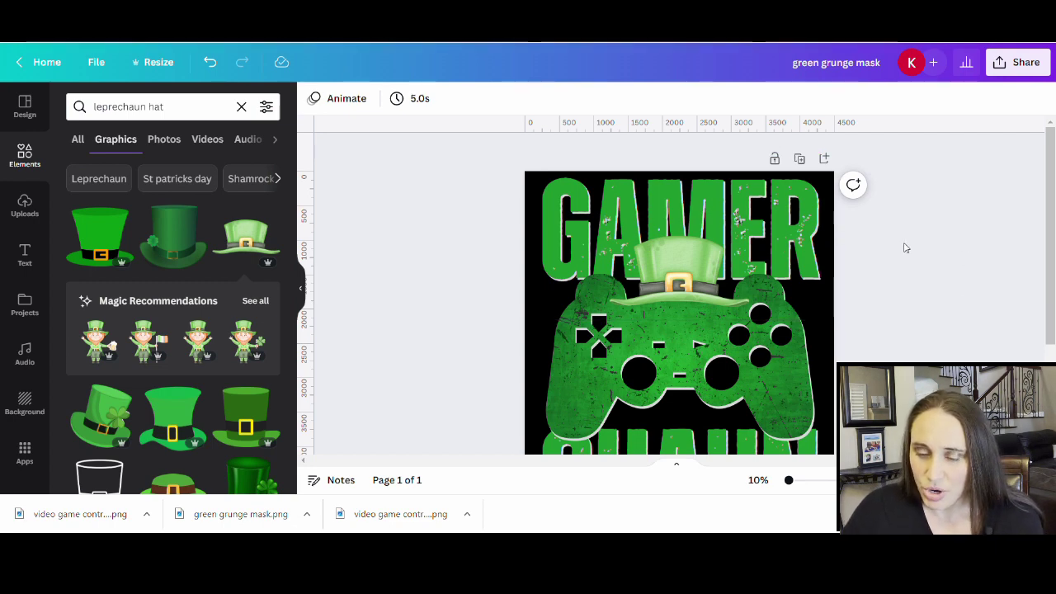
- Lower the controller group a little further and move the leprechaun hat down by the same amount, keeping both centered
scroll(890, 239, down, 3)
scroll(817, 223, up, 3)
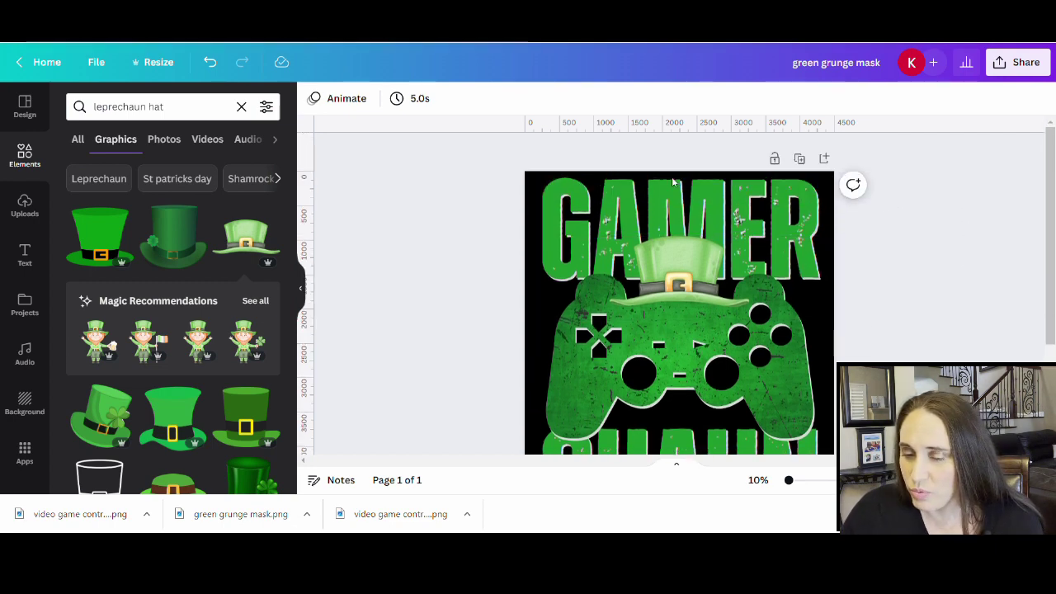
scroll(863, 248, down, 2)
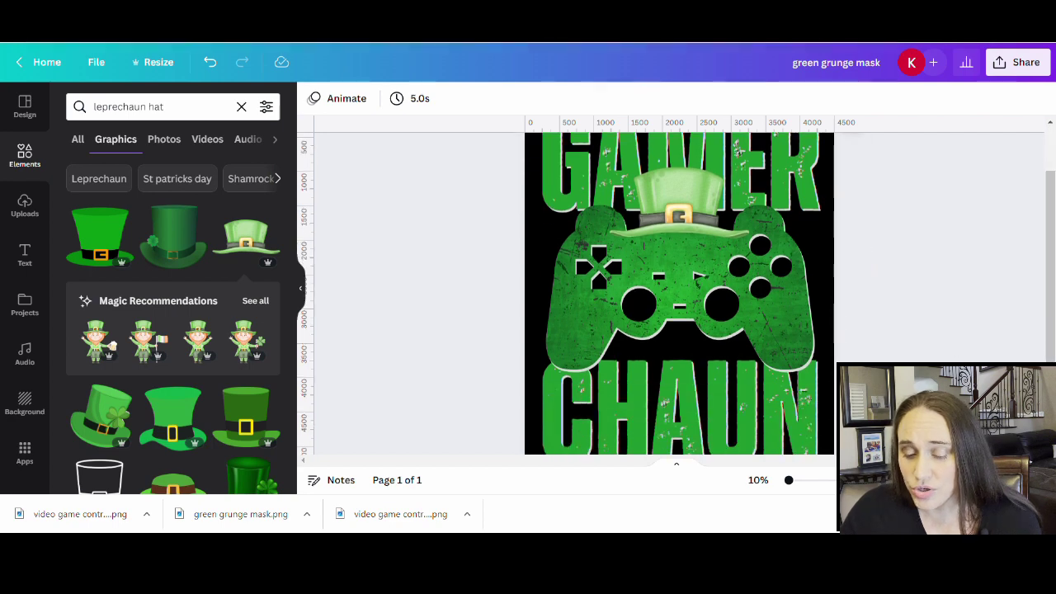
drag(763, 315, 768, 325)
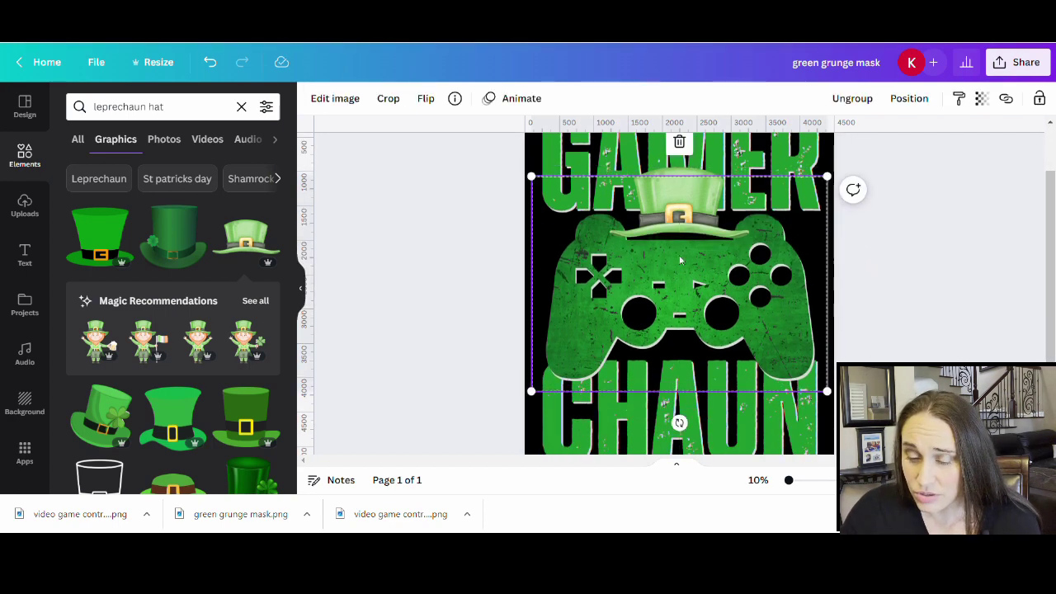
click(896, 264)
drag(694, 190, 694, 200)
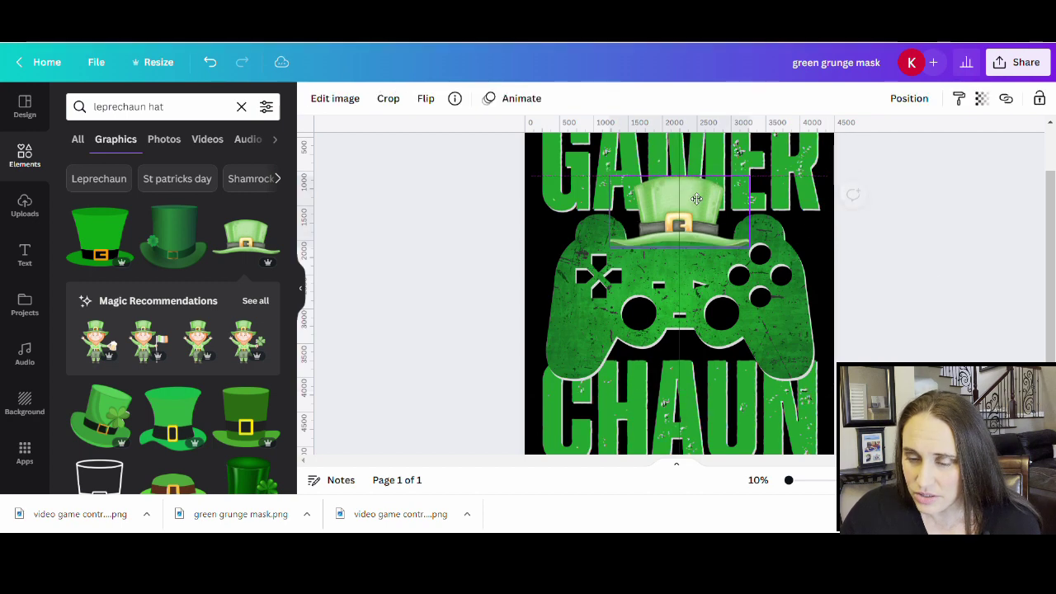
click(984, 318)
- Bring the CHAUN text to the front so it overlaps the controller's handles
scroll(988, 321, up, 1)
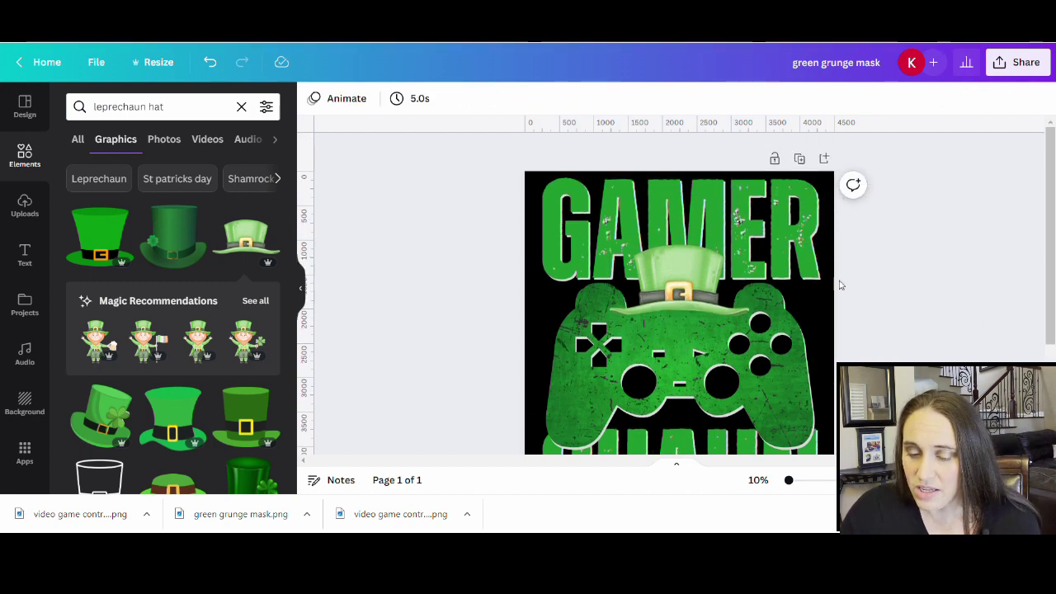
scroll(839, 281, down, 1)
scroll(878, 236, down, 1)
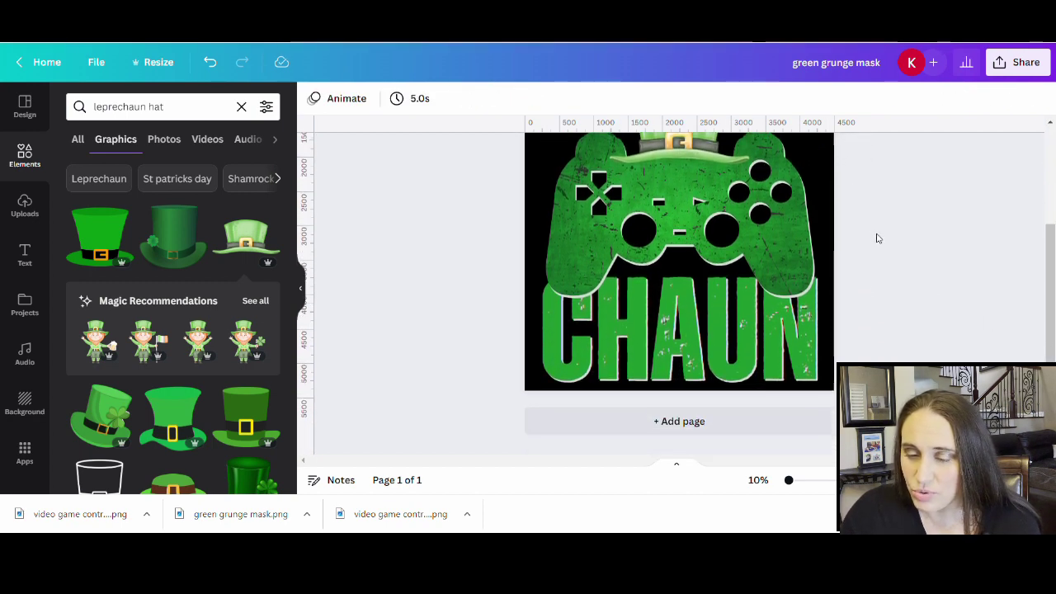
right_click(764, 341)
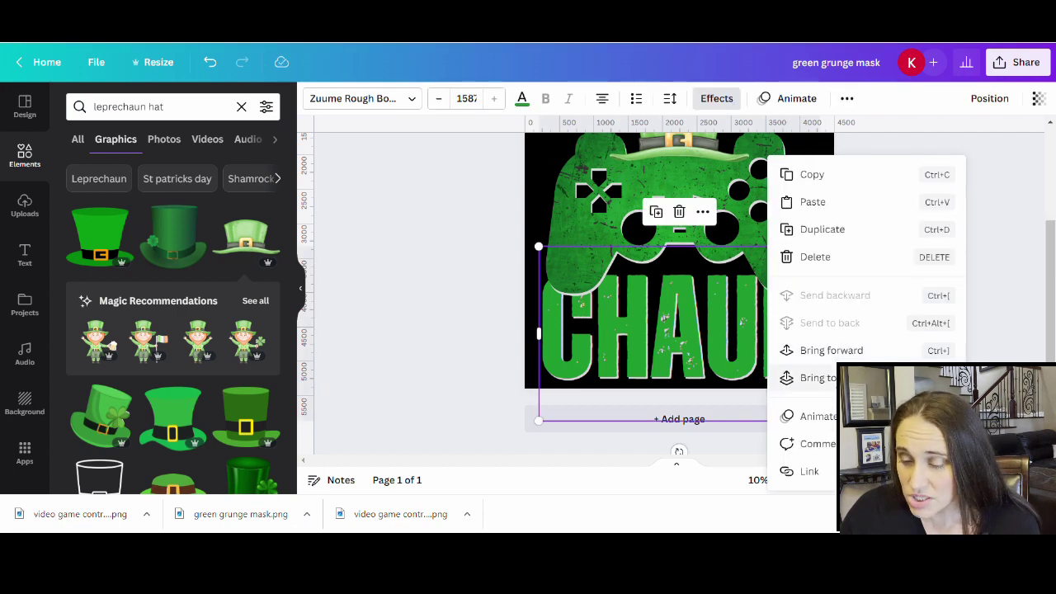
click(816, 377)
click(959, 335)
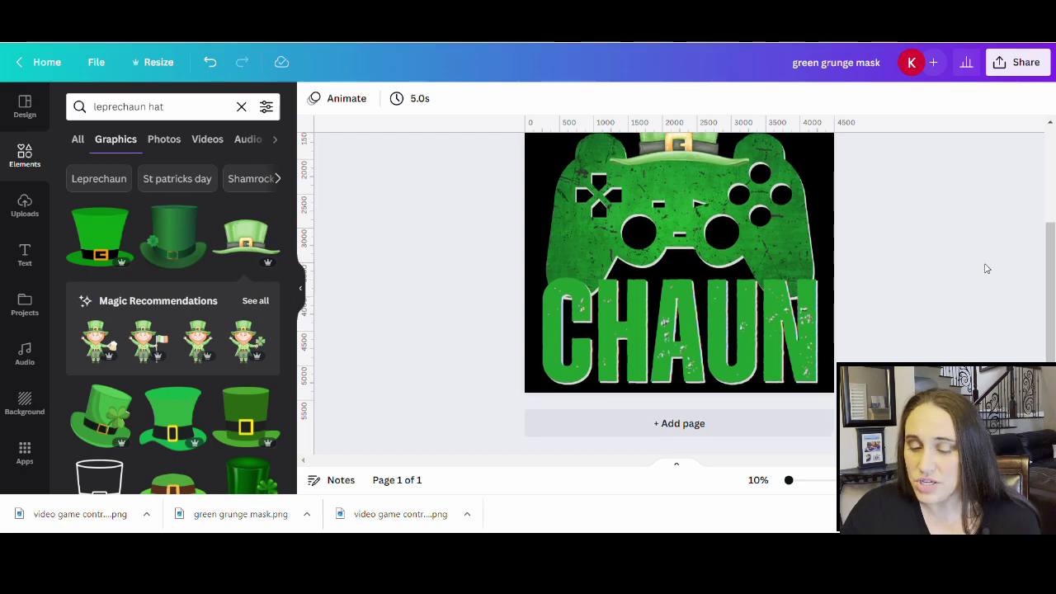
- Review the layout of the whole design from the GAMER text down to the CHAUN text
scroll(990, 272, up, 2)
scroll(992, 281, down, 1)
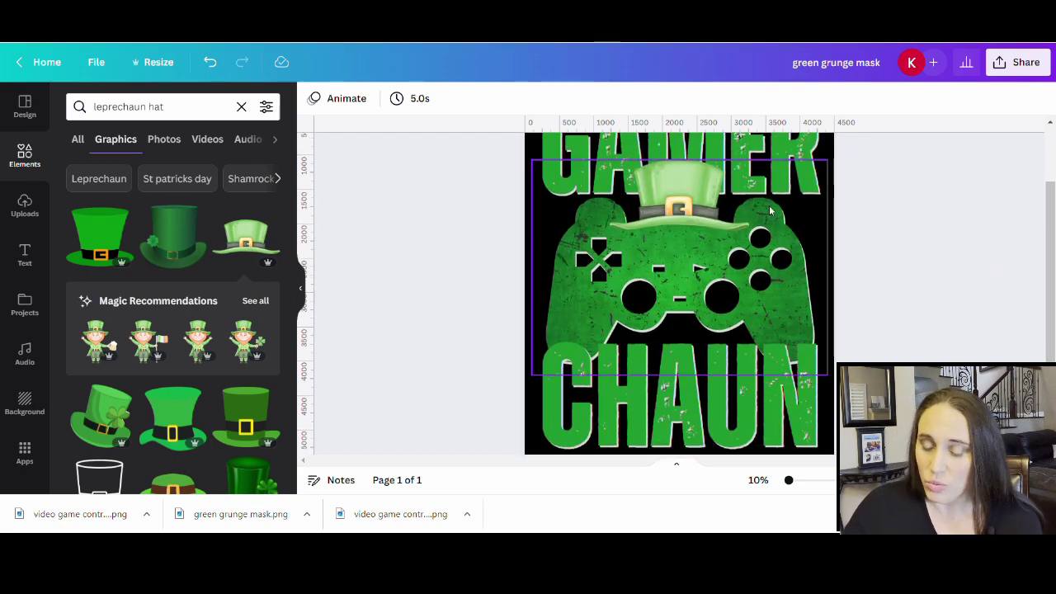
scroll(941, 252, up, 2)
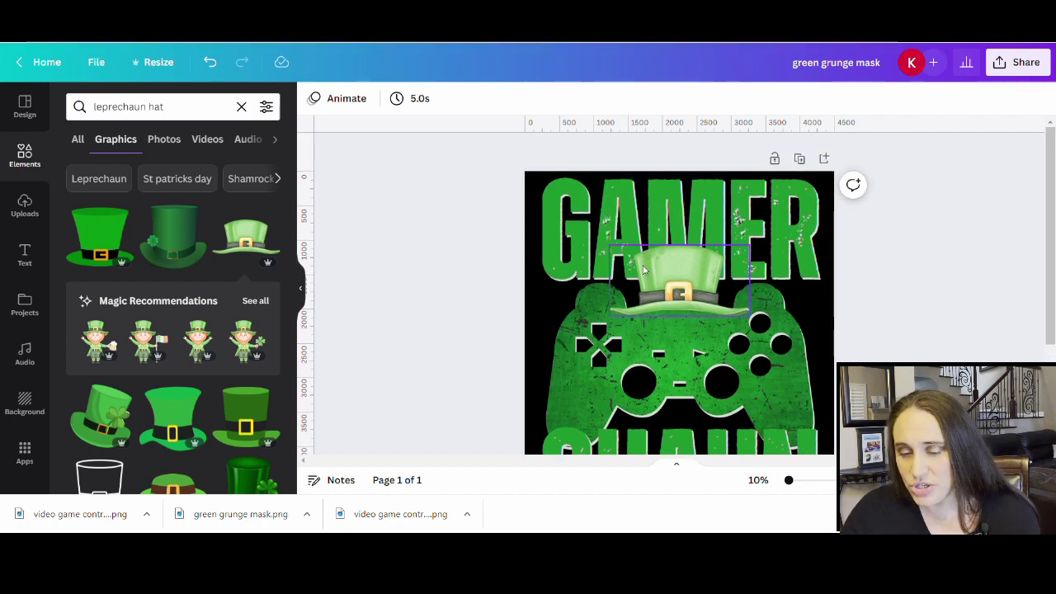
scroll(622, 376, down, 2)
scroll(907, 345, up, 3)
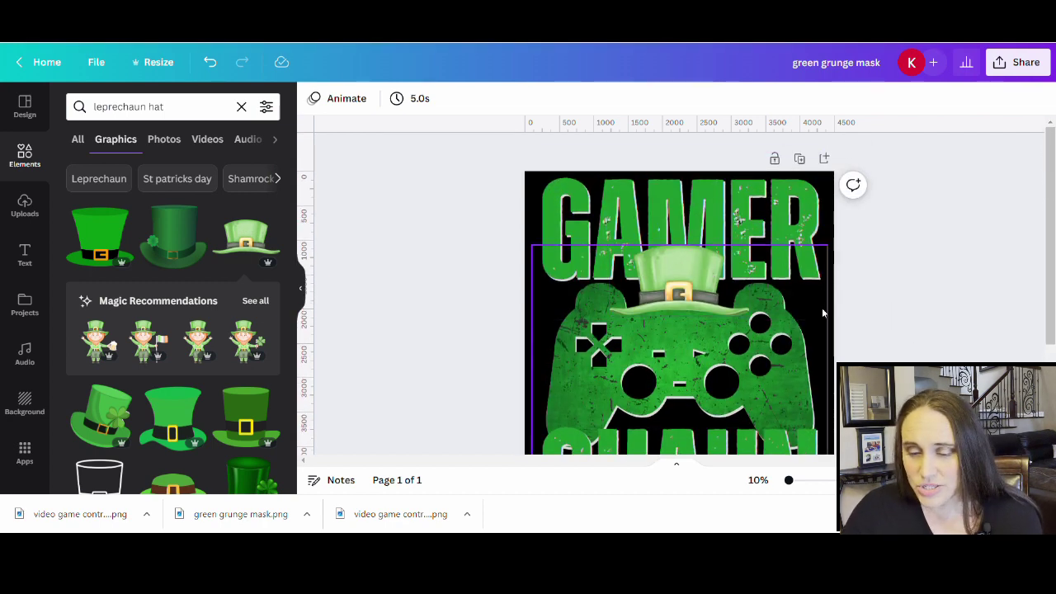
scroll(645, 407, down, 2)
scroll(644, 407, up, 2)
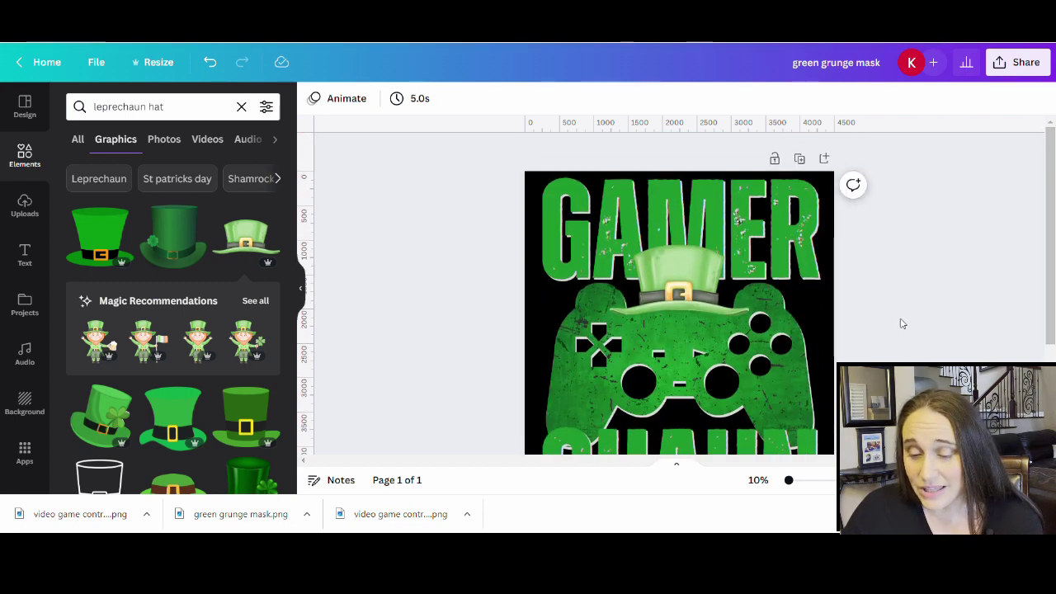
- Adjust the leprechaun hat's image settings to brightness -20, contrast 7 and saturation 16
click(703, 275)
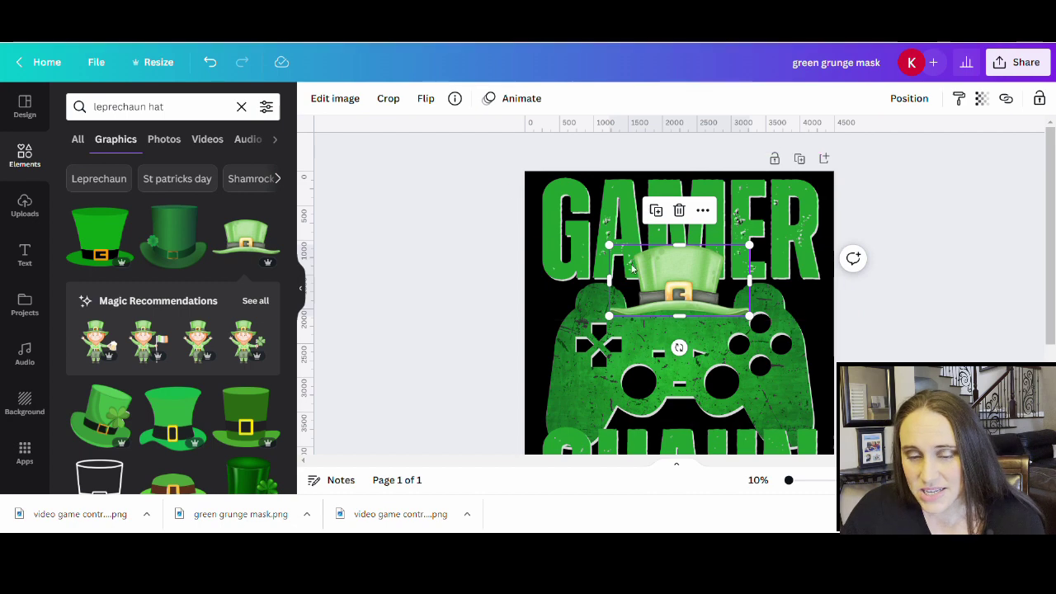
click(342, 103)
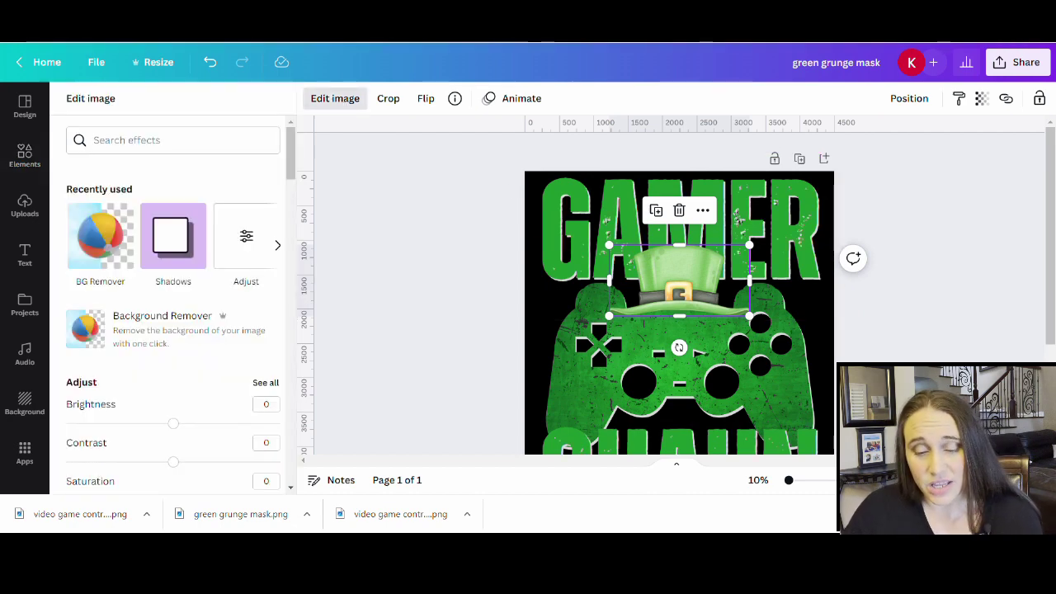
scroll(123, 322, down, 1)
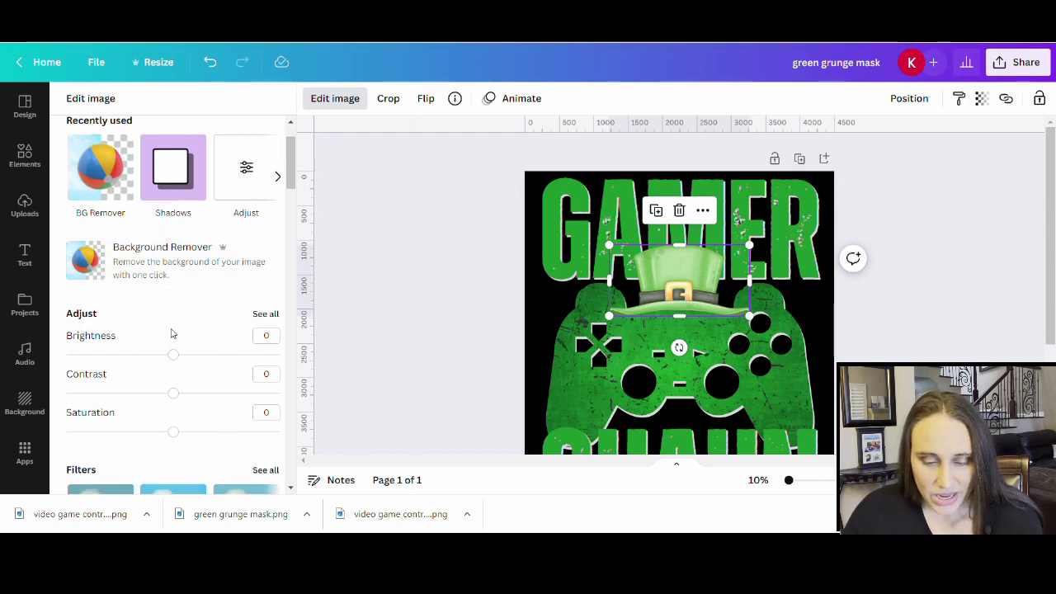
drag(175, 361, 169, 362)
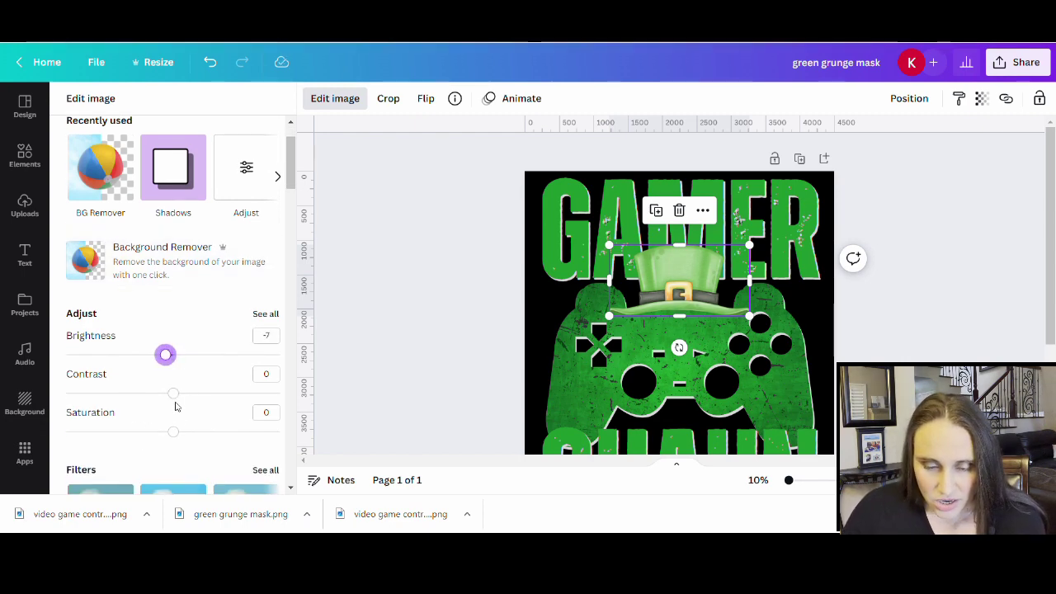
drag(176, 433, 192, 438)
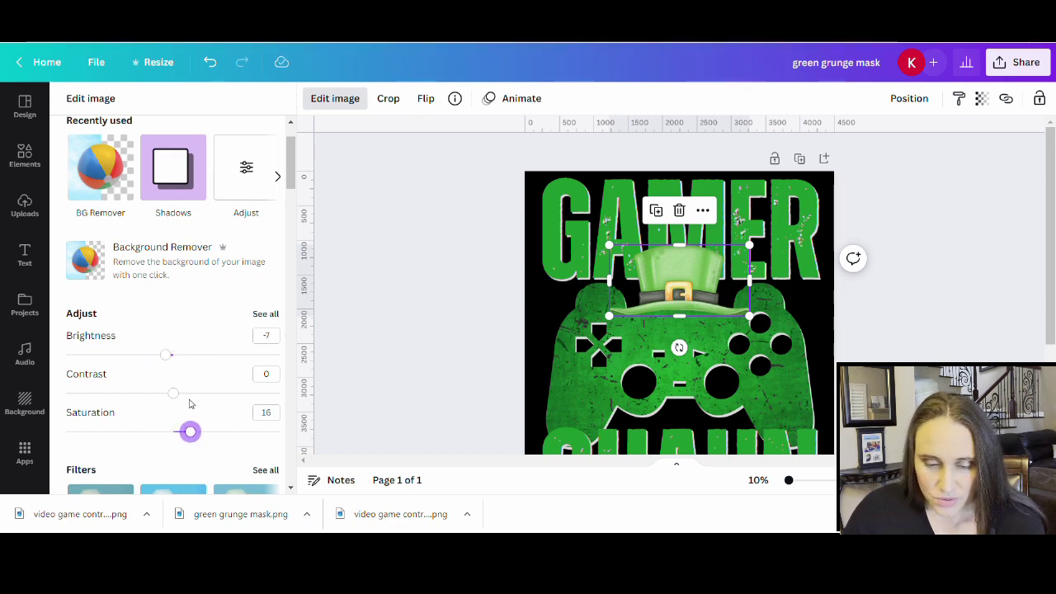
drag(182, 399, 161, 361)
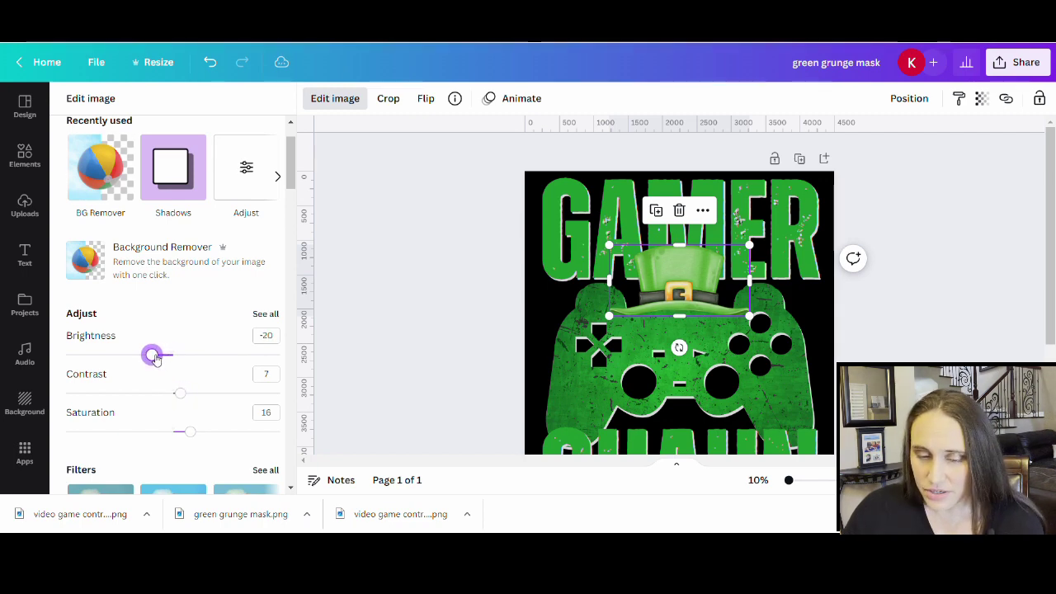
click(384, 362)
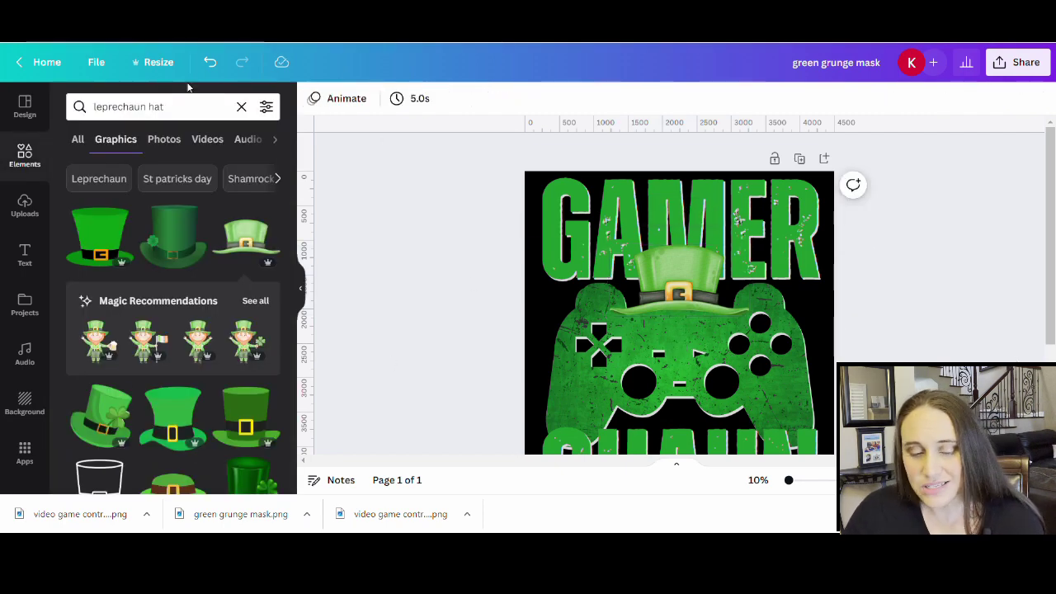
- Add the green watercolor three-leaf shamrock from a "SHAMROCK" graphics search and shrink it to about a third of its size
click(201, 107)
text(SHA)
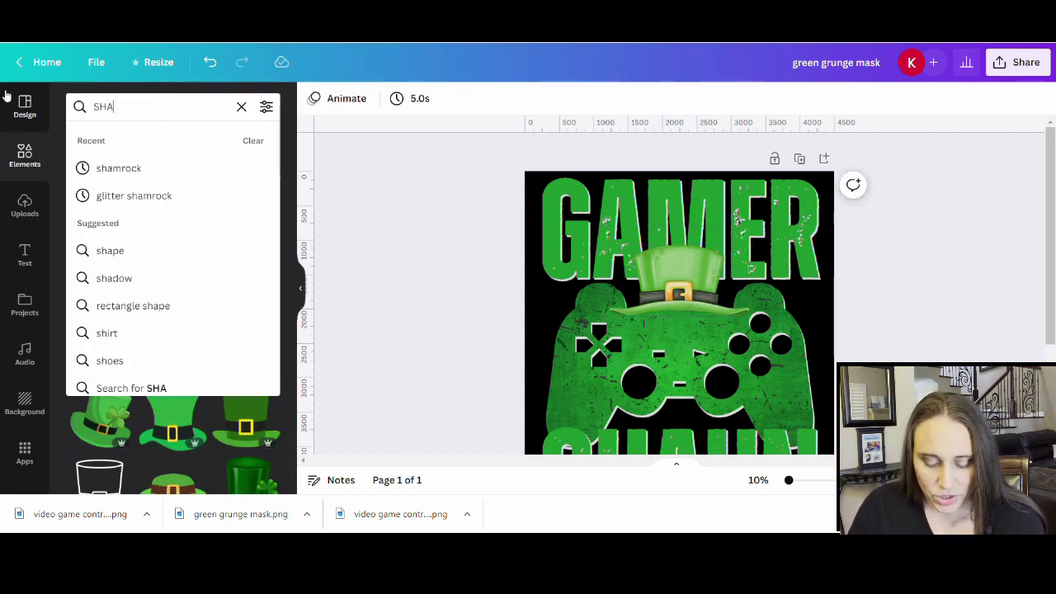
text(MROCK)
key(Return)
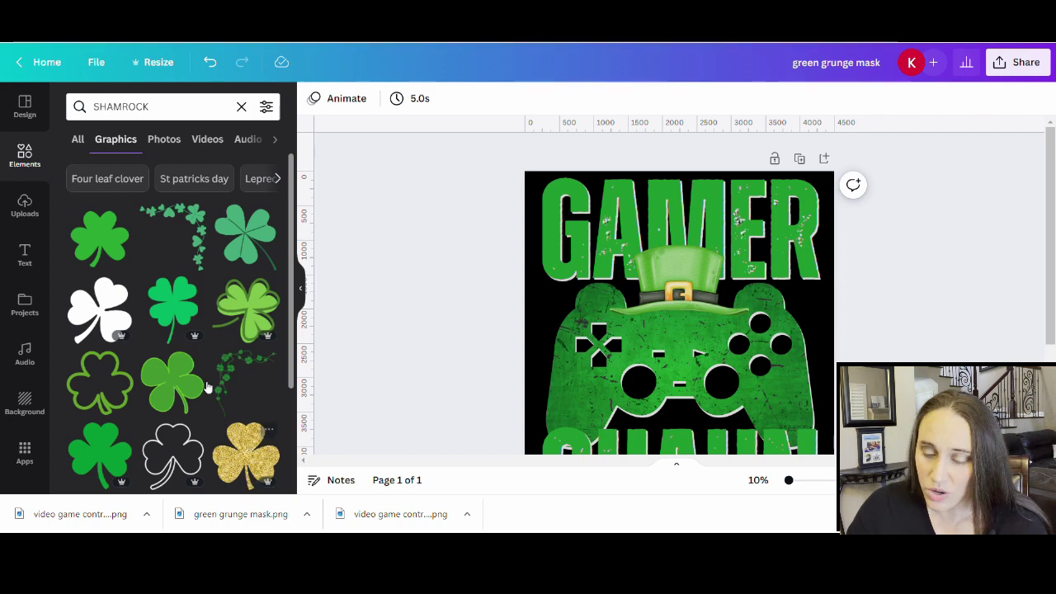
scroll(179, 334, down, 2)
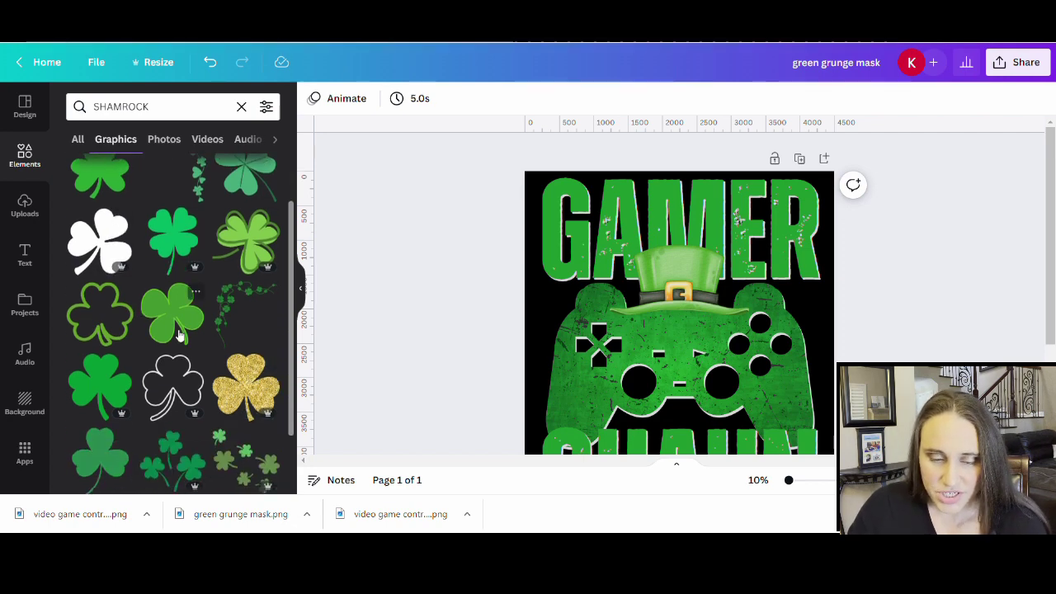
scroll(179, 334, down, 5)
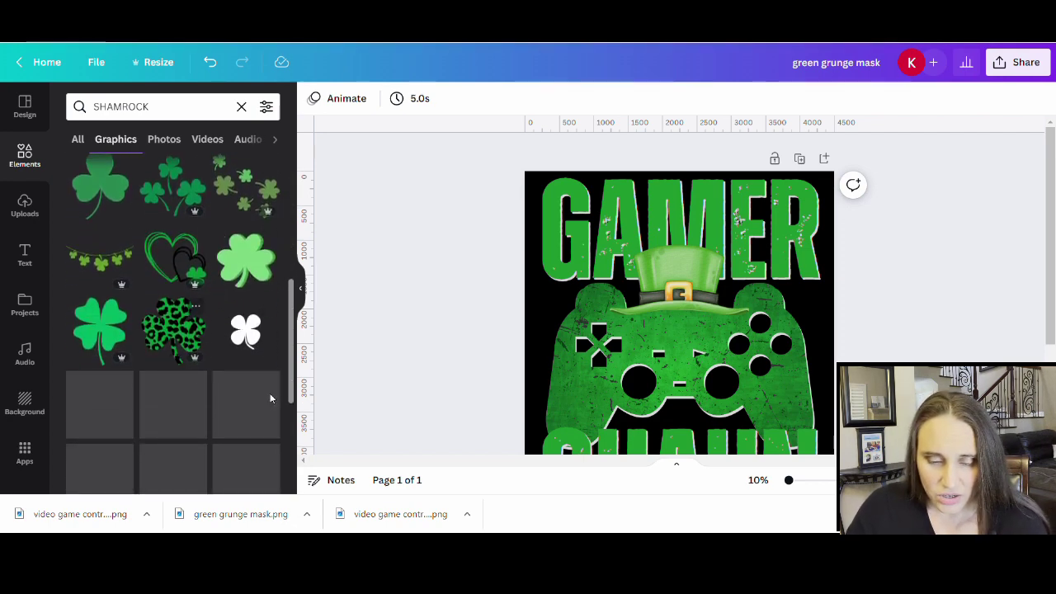
scroll(54, 311, down, 1)
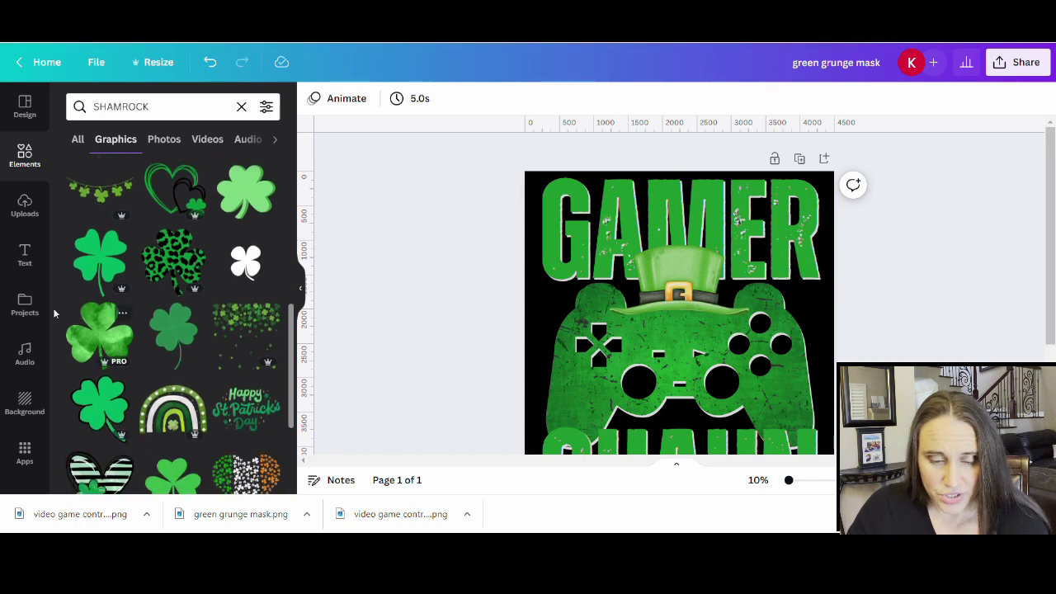
click(108, 336)
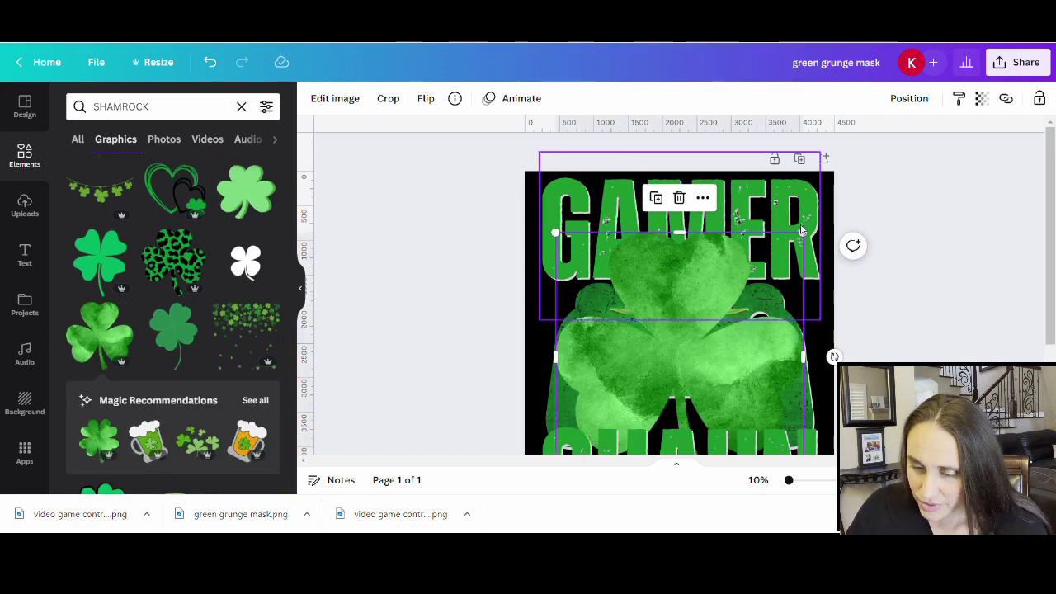
drag(801, 230, 640, 397)
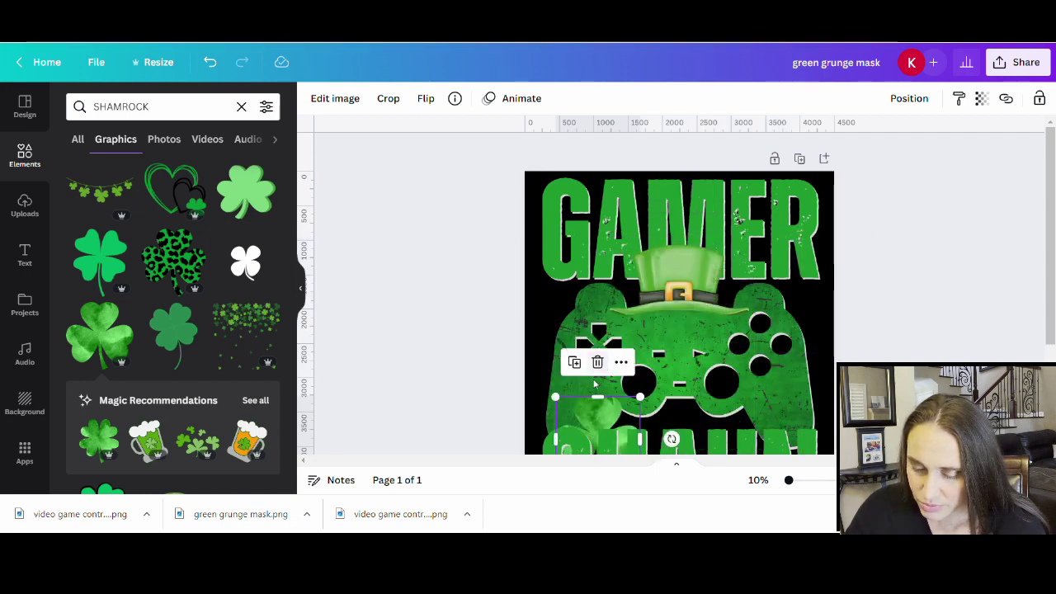
- Send the CHAUN text to the back, behind the controller and the shamrock
scroll(608, 413, down, 3)
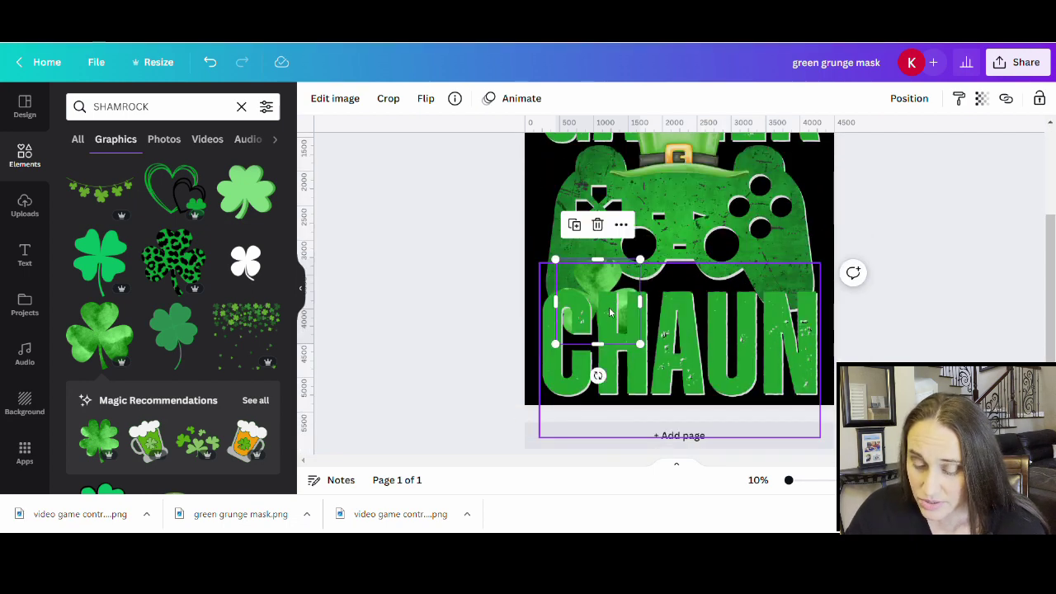
click(608, 297)
right_click(629, 307)
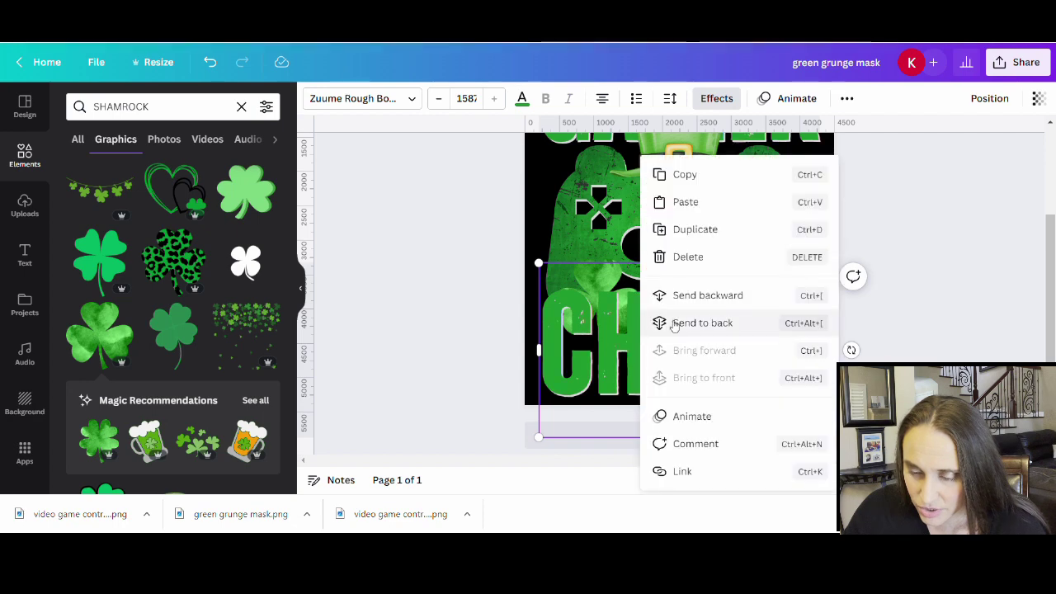
click(674, 324)
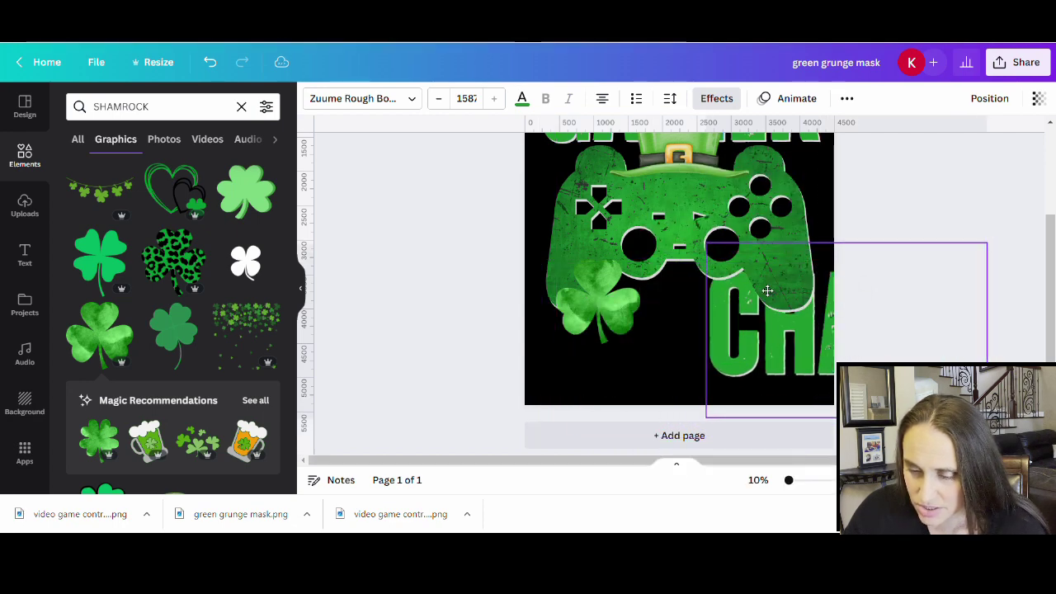
- Move the CHAUN text out of the way, then place the watercolor shamrock on the controller's right grip and shrink it to fit
drag(598, 314, 652, 372)
drag(594, 297, 786, 280)
drag(826, 239, 782, 275)
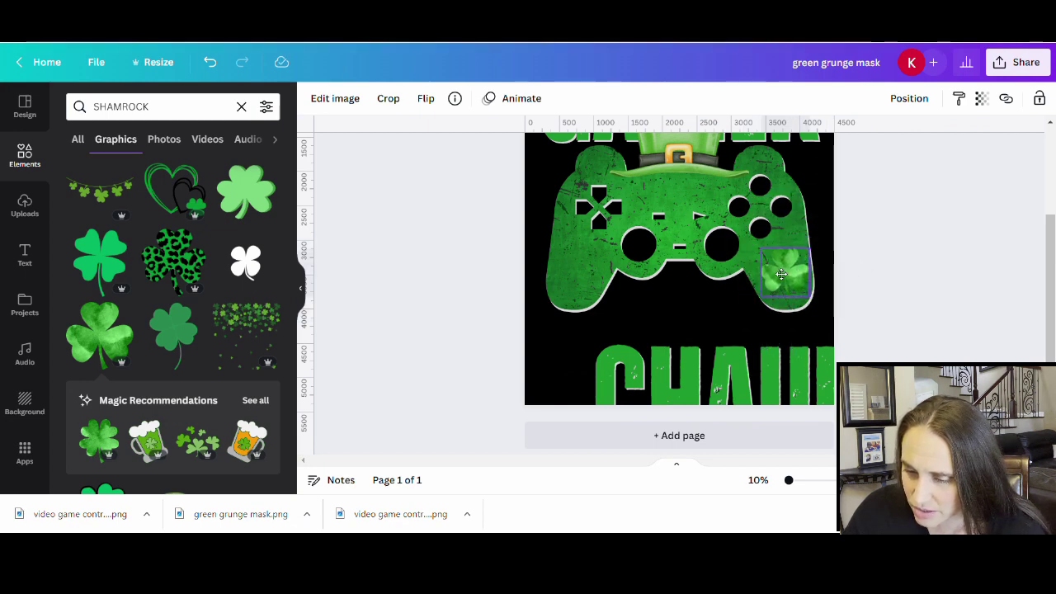
click(942, 294)
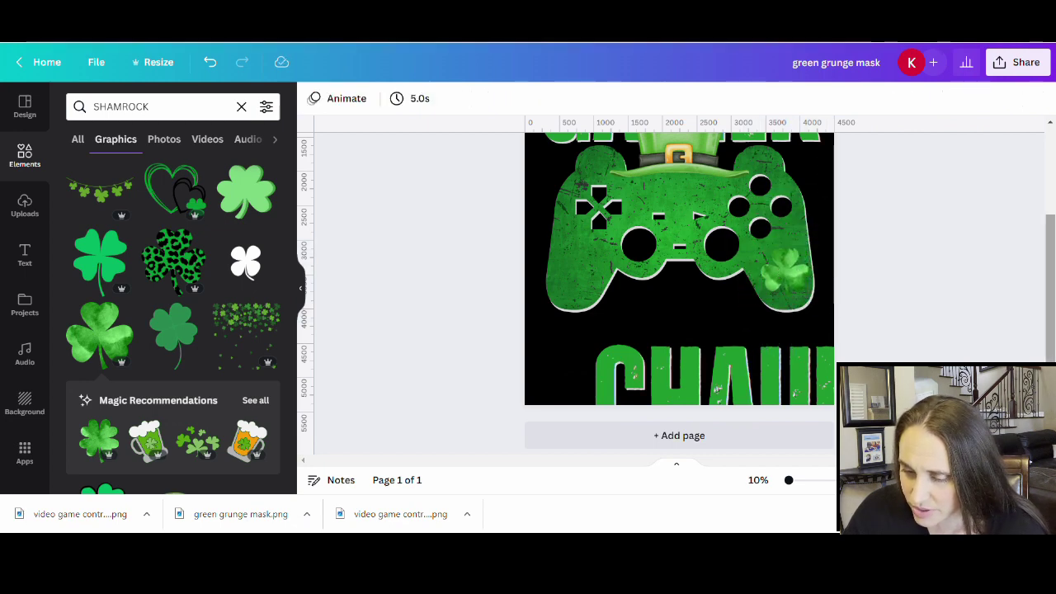
- Tilt the shamrock slightly counterclockwise and center the CHAUN text directly beneath the controller, tucked behind its grips
click(807, 276)
drag(799, 338, 798, 330)
drag(710, 381, 659, 329)
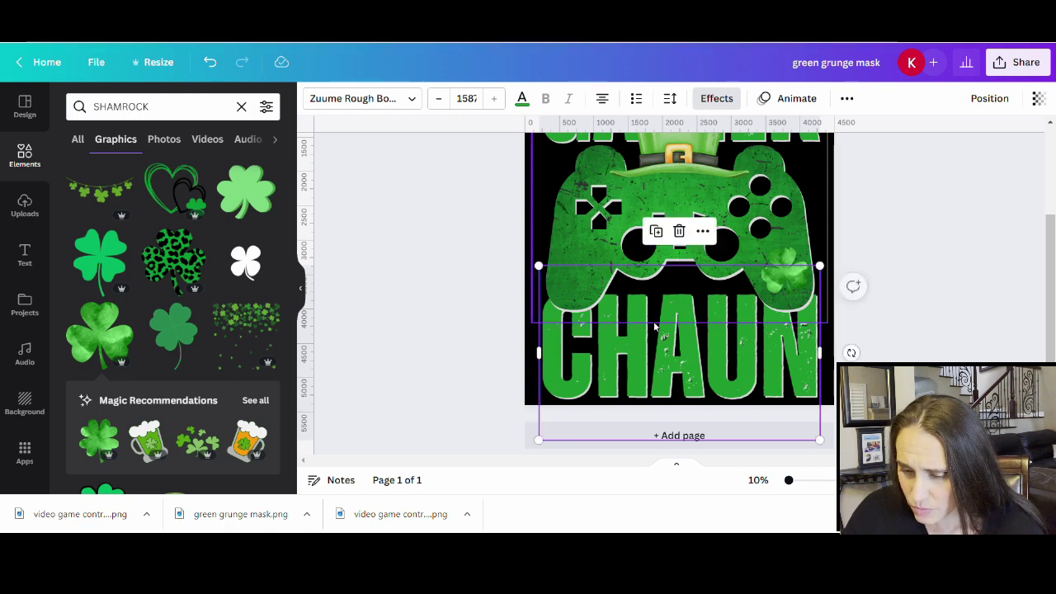
click(920, 328)
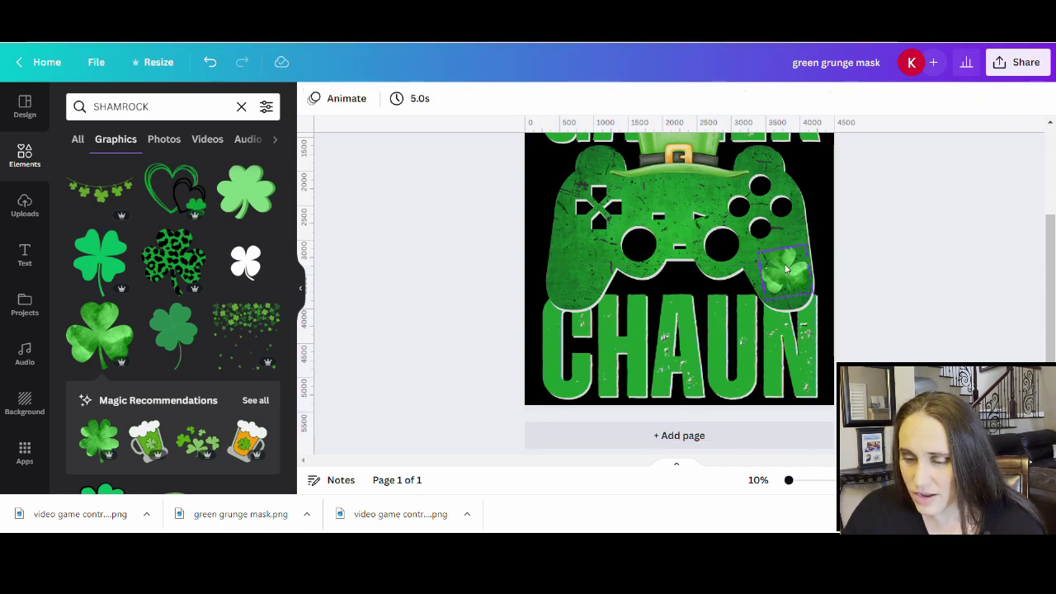
- Try darkening the shamrock on the controller's grip with brightness -100
click(786, 268)
click(335, 101)
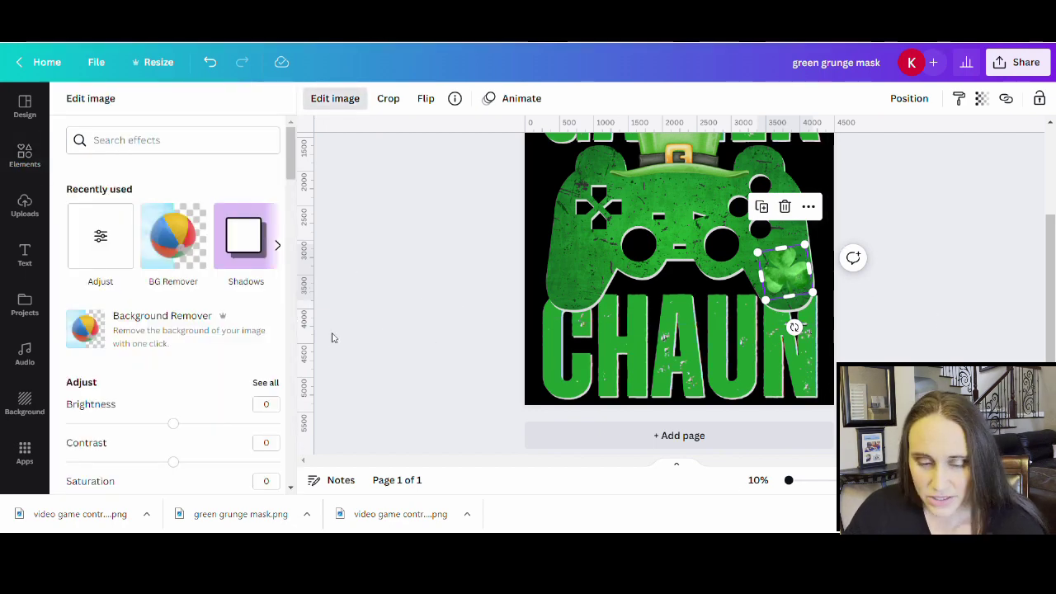
scroll(140, 388, down, 1)
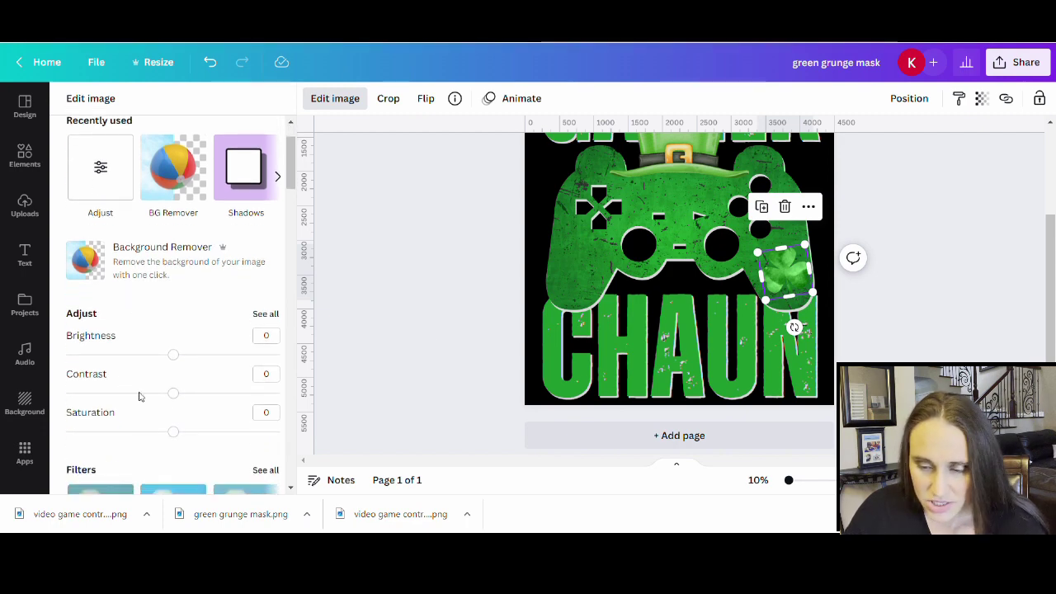
drag(174, 354, 63, 354)
click(996, 332)
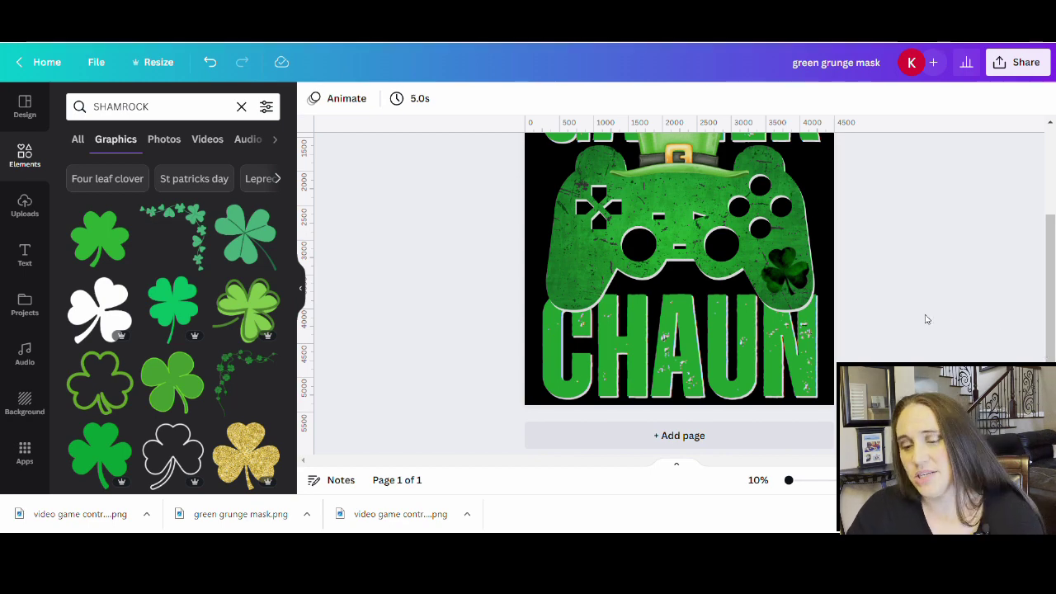
- Try lightening the shamrock on the controller's grip with brightness 100
click(773, 261)
click(347, 100)
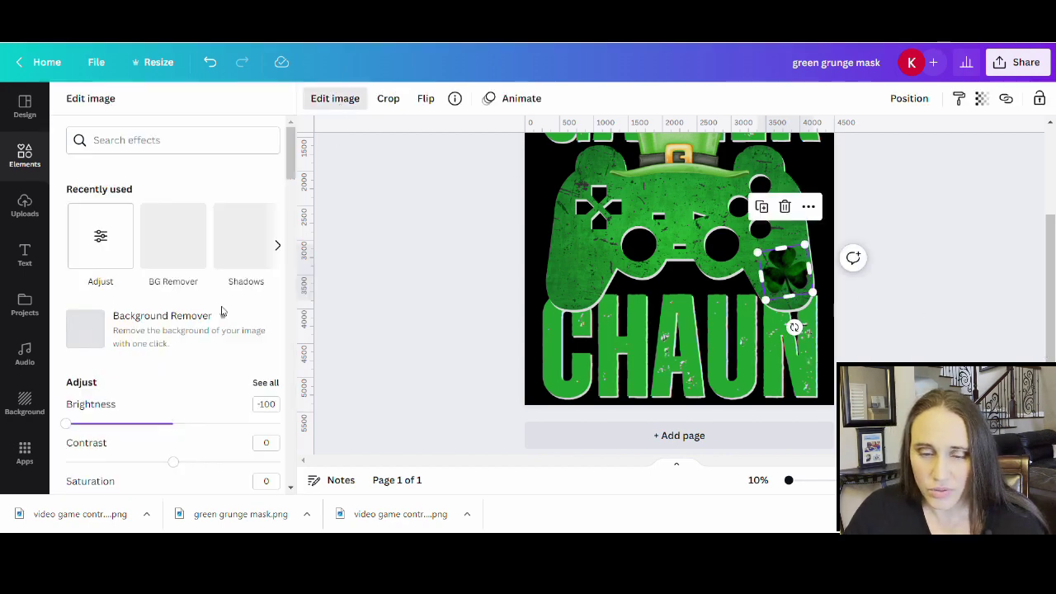
drag(78, 429, 288, 432)
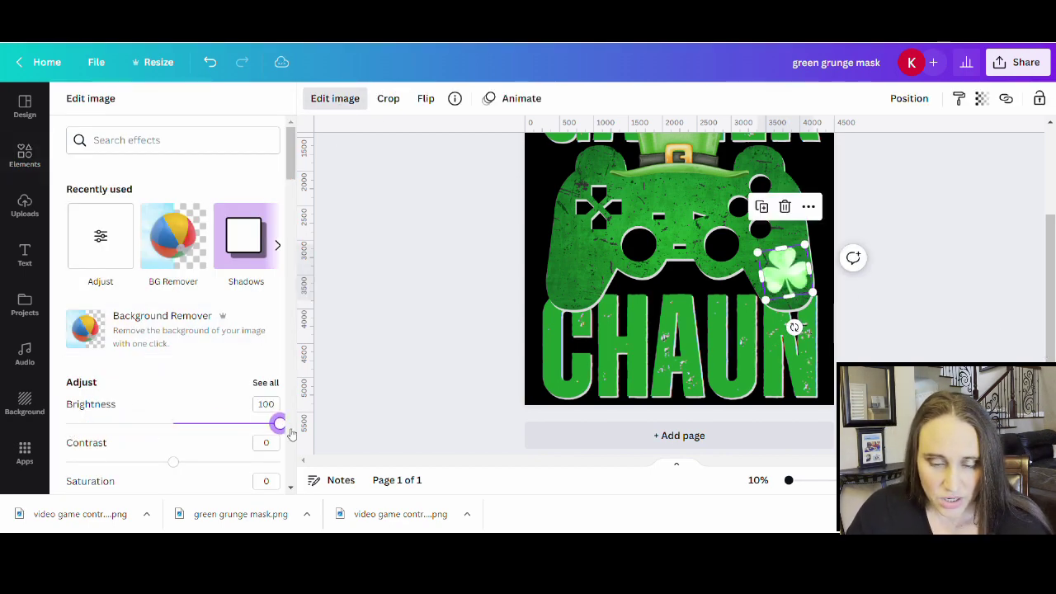
key(Escape)
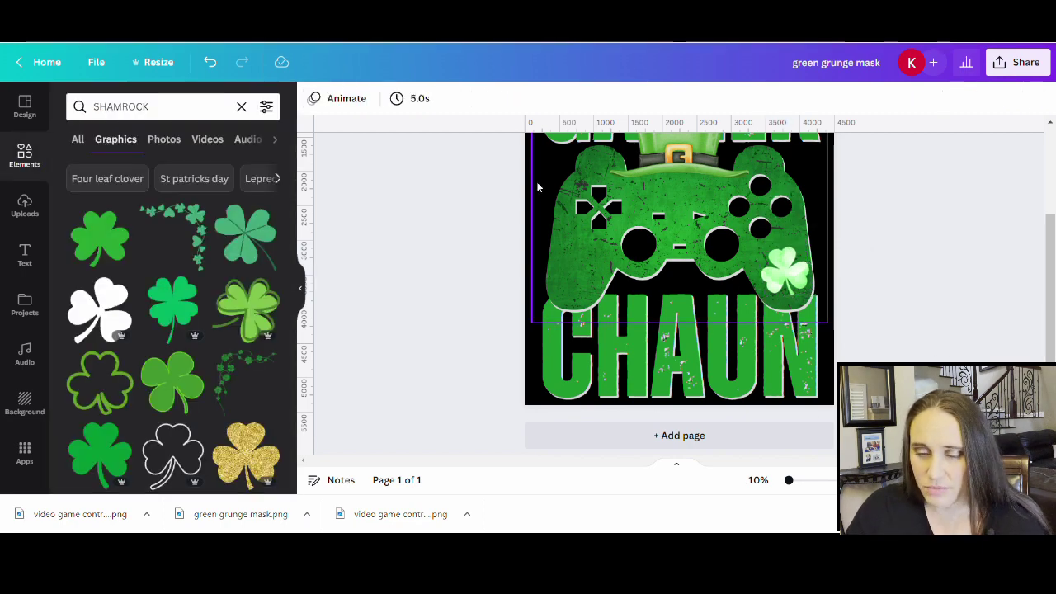
- Adjust the shamrock's image settings to brightness 63 and saturation -28
click(765, 285)
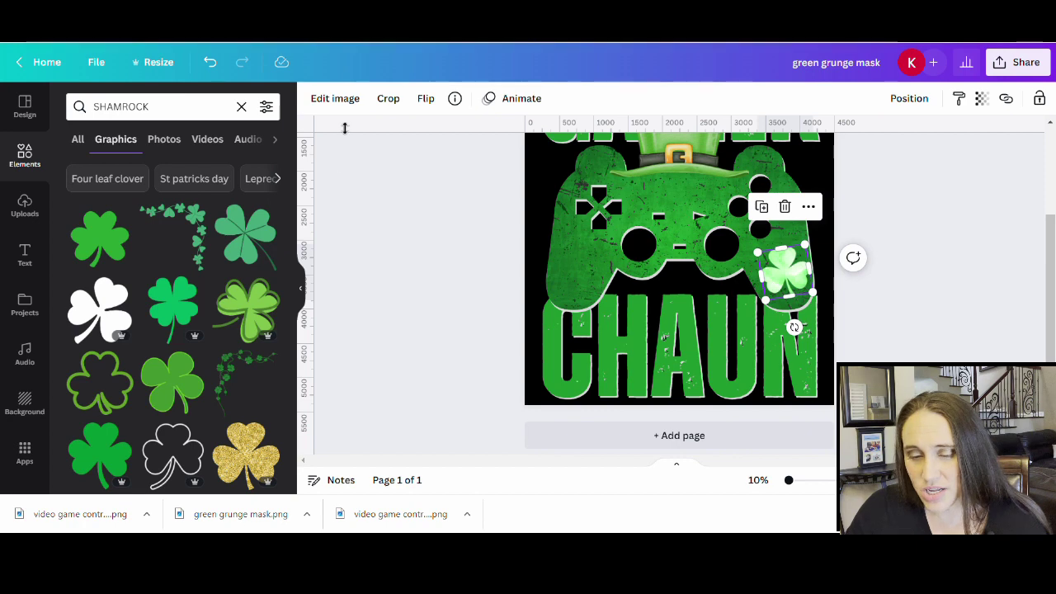
click(342, 100)
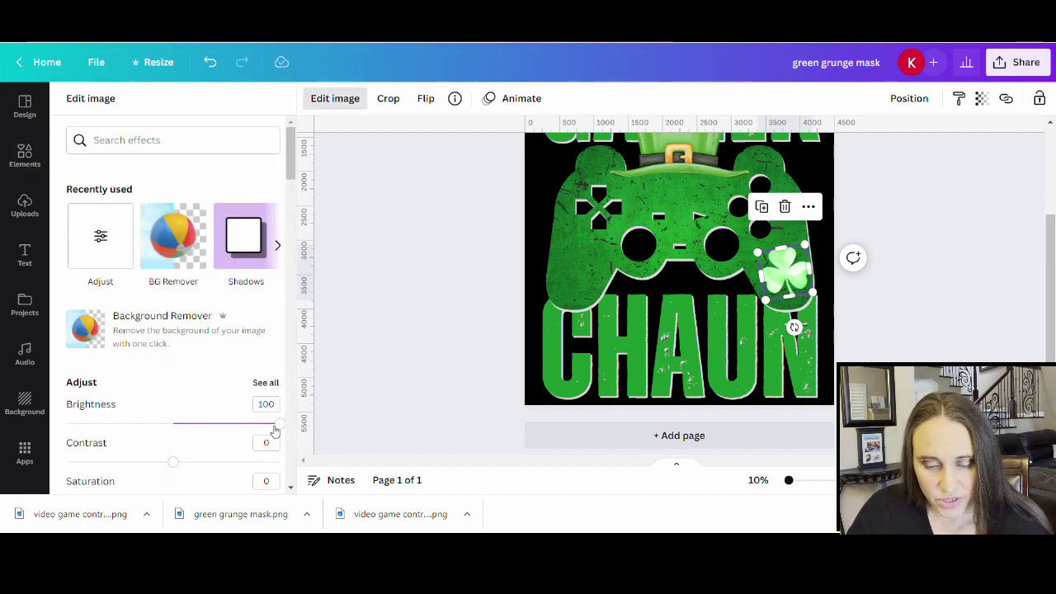
drag(275, 431, 244, 428)
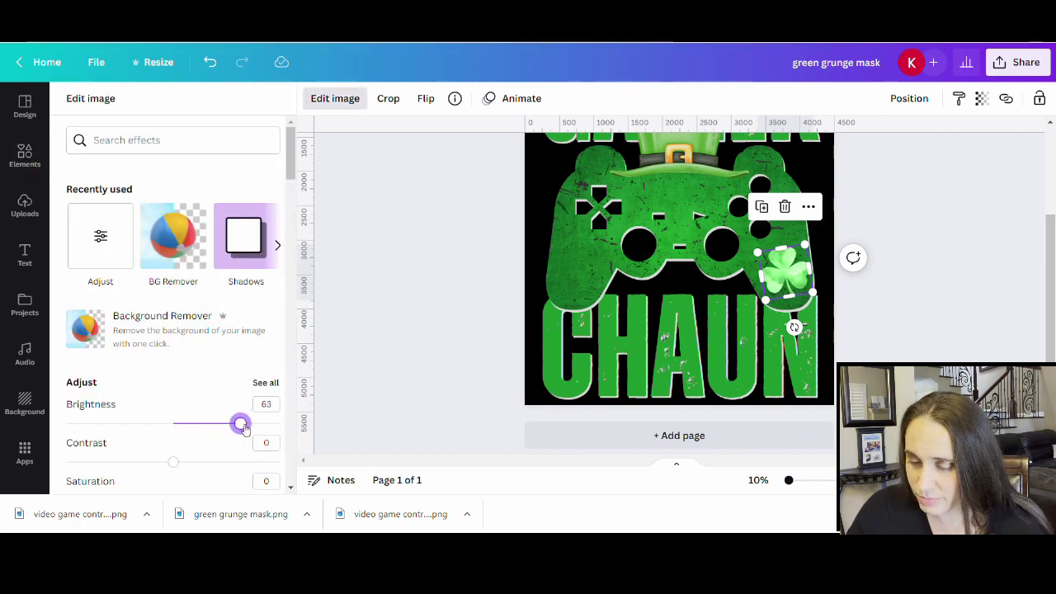
scroll(121, 469, down, 2)
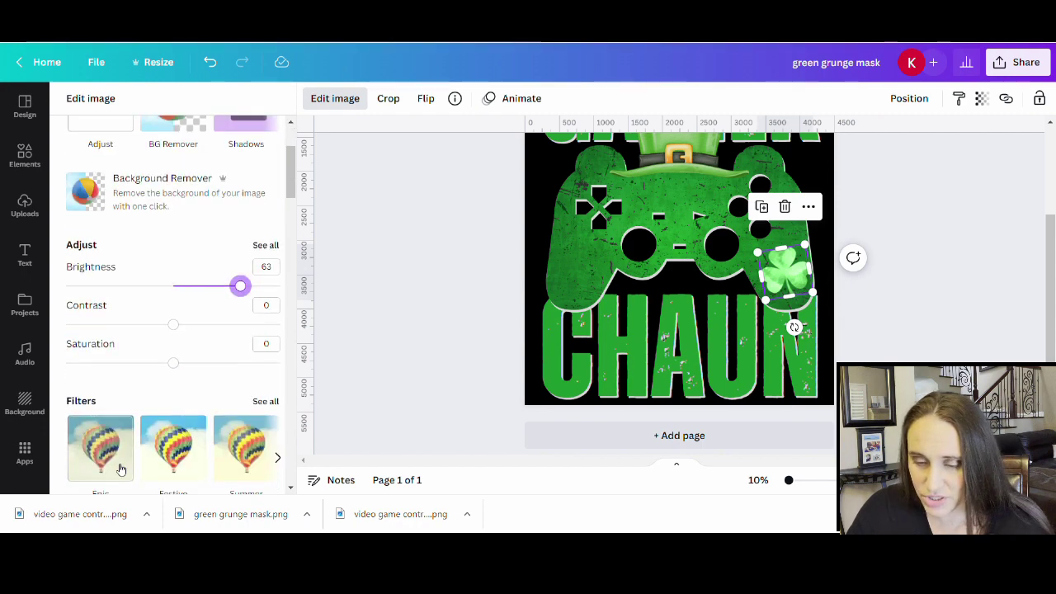
drag(179, 373, 147, 381)
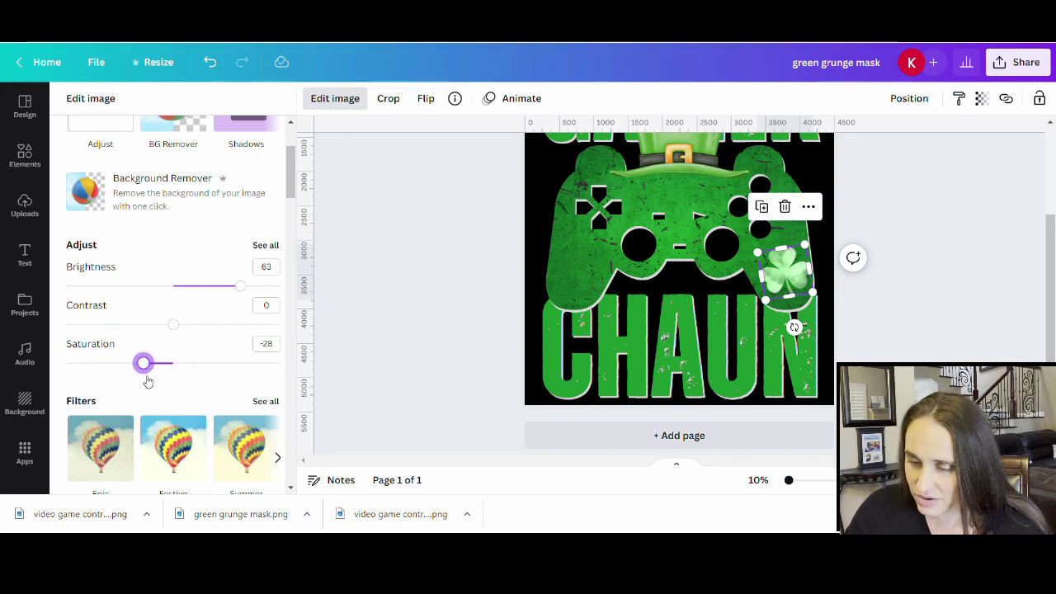
click(440, 339)
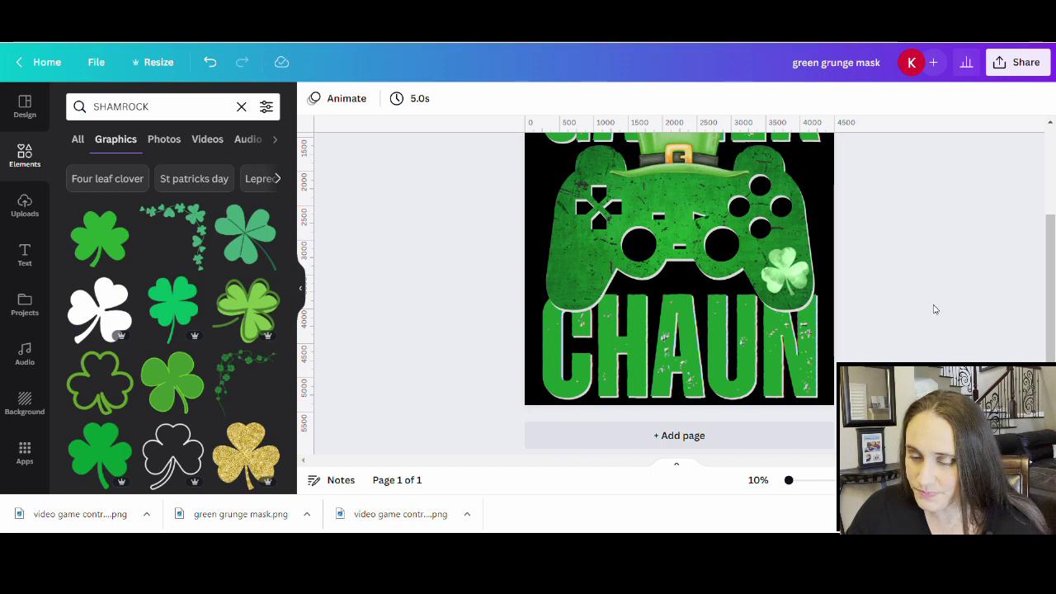
- Add the plain white four-leaf clover from the SHAMROCK graphics, shrink it to under half its size and place it on the hat's left side
scroll(935, 309, up, 2)
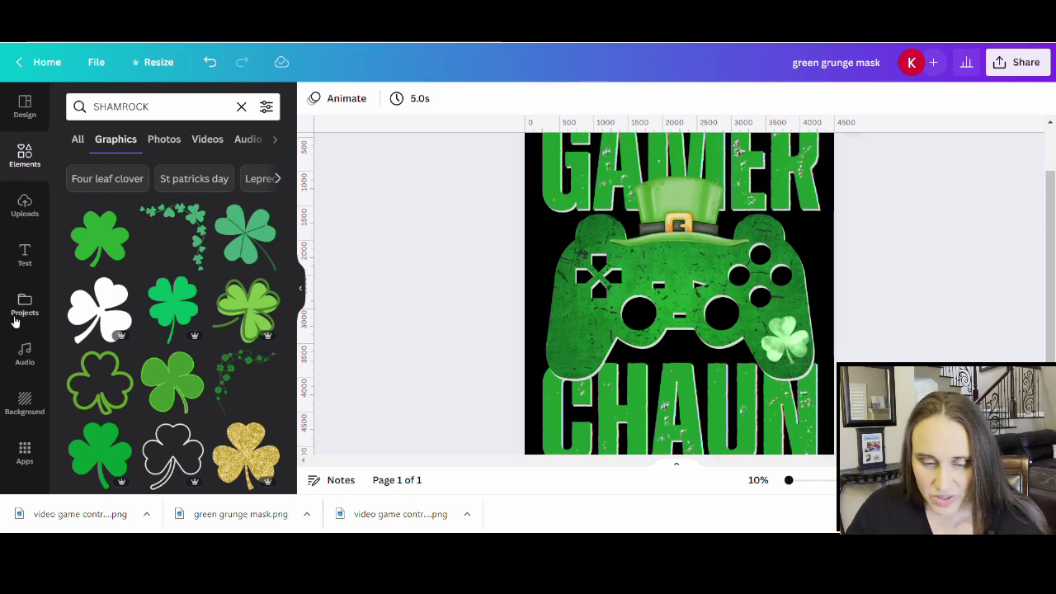
scroll(205, 315, down, 5)
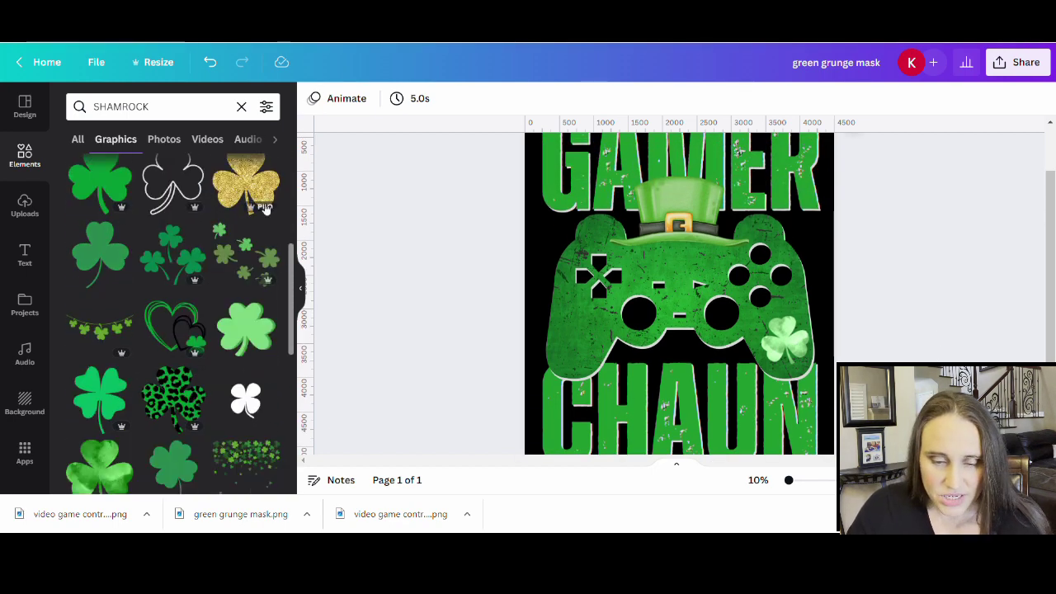
scroll(198, 338, down, 3)
scroll(221, 302, down, 2)
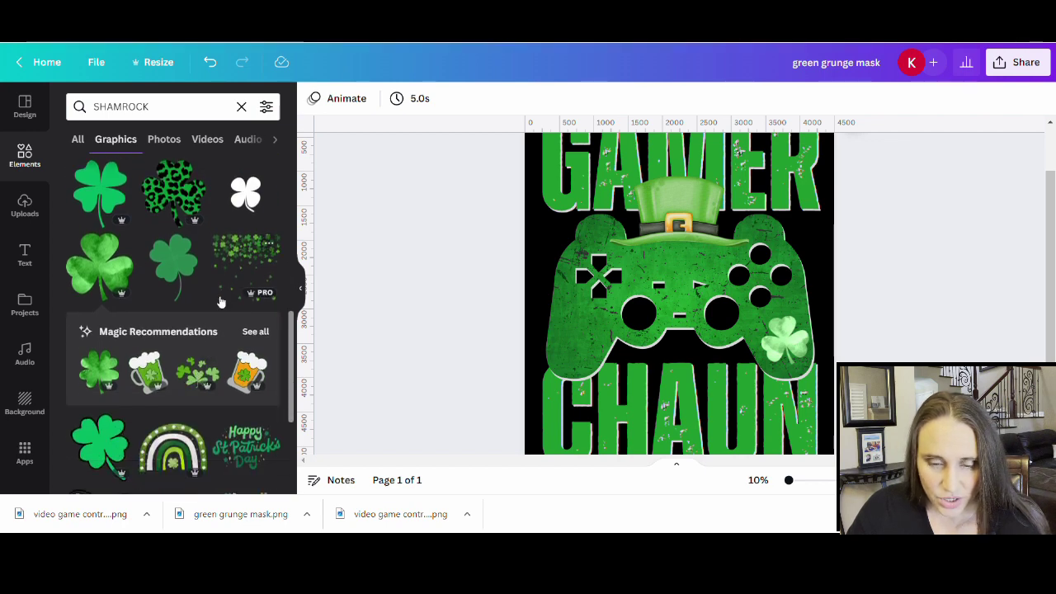
click(247, 196)
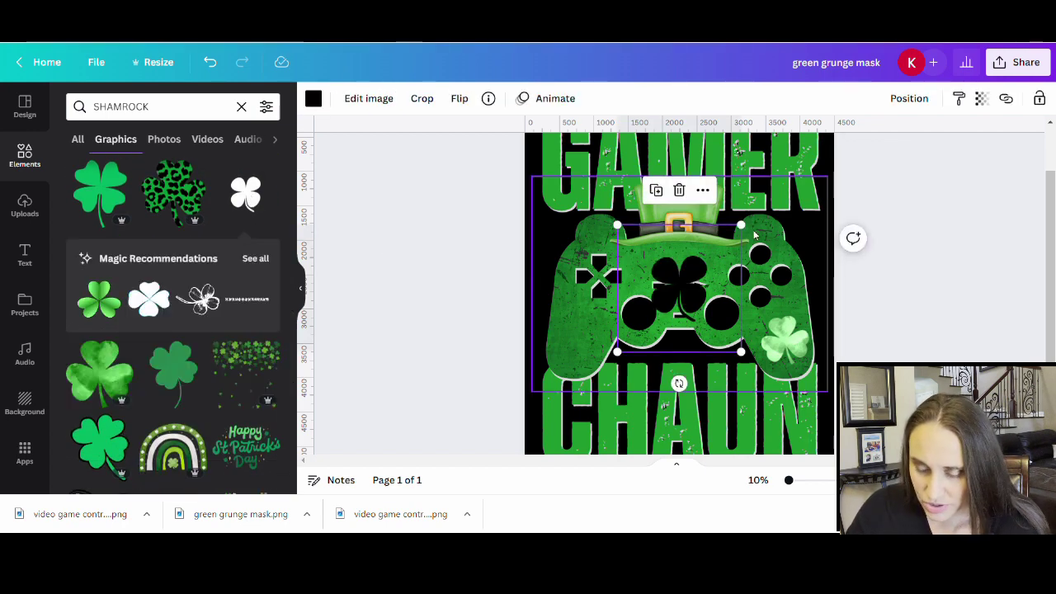
drag(740, 224, 671, 295)
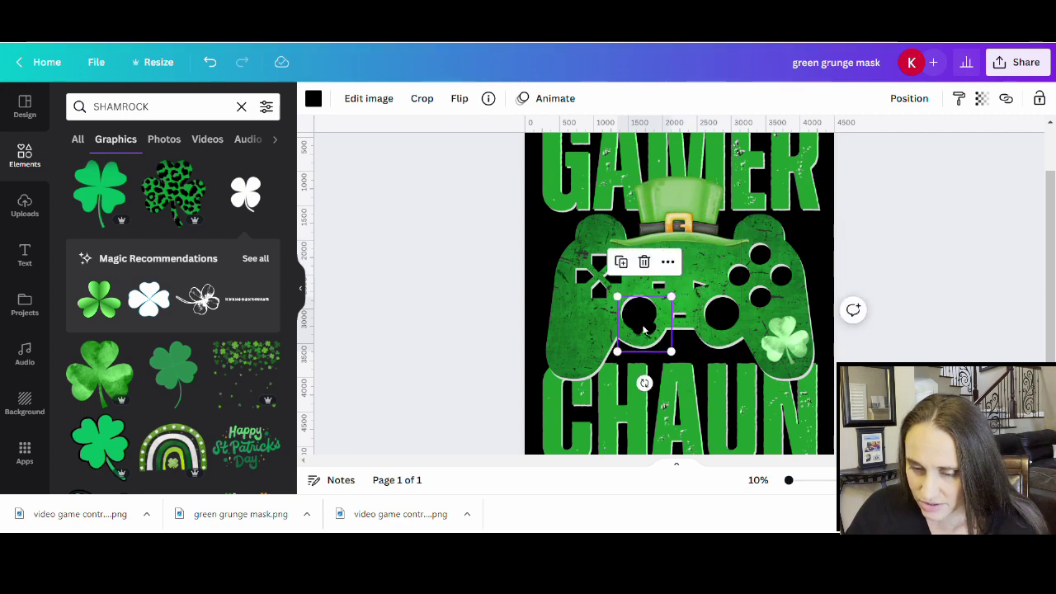
drag(644, 329, 637, 230)
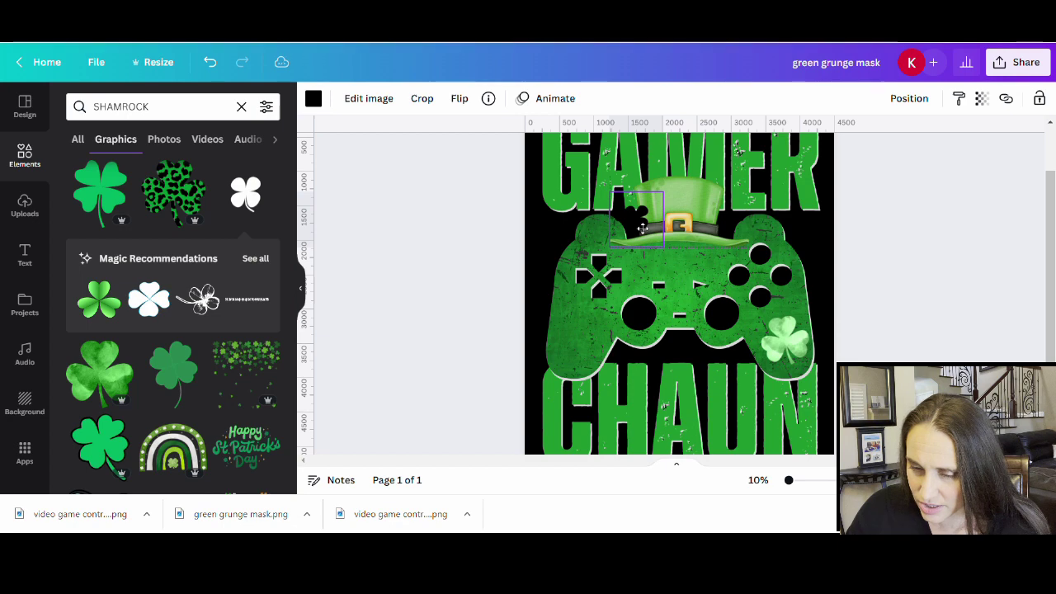
- Recolor the small clover with the darkest green of the shamrock's photo colors and nudge it right onto the hat's band
click(319, 99)
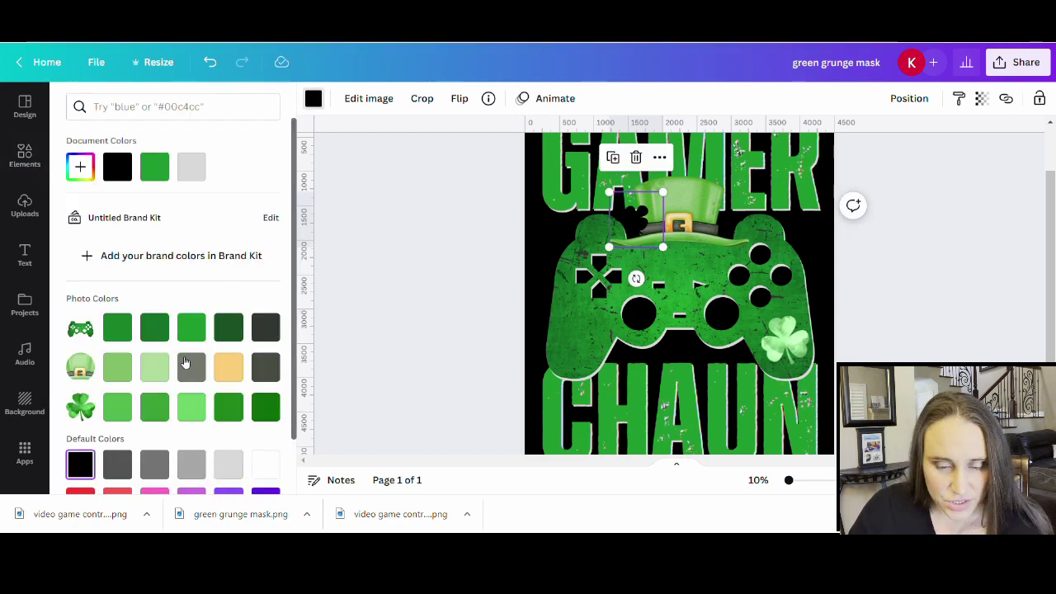
click(265, 407)
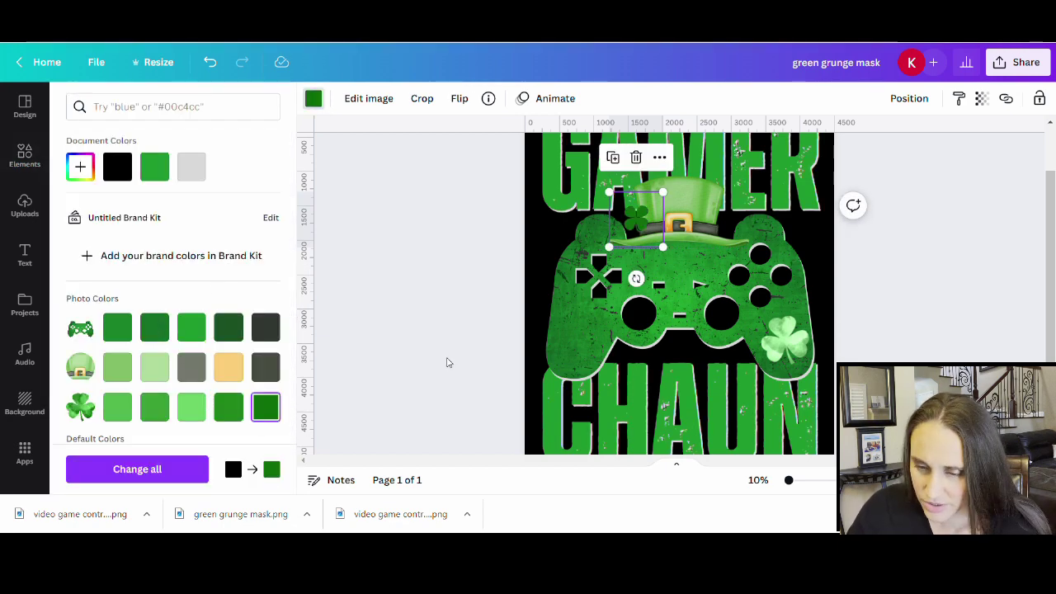
click(422, 349)
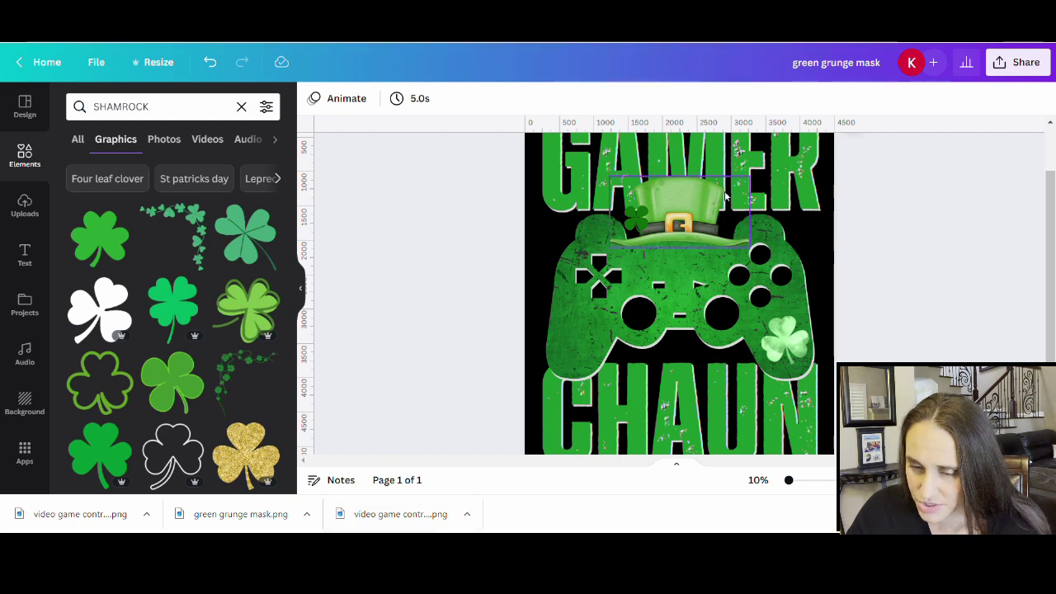
drag(631, 214, 638, 218)
click(393, 303)
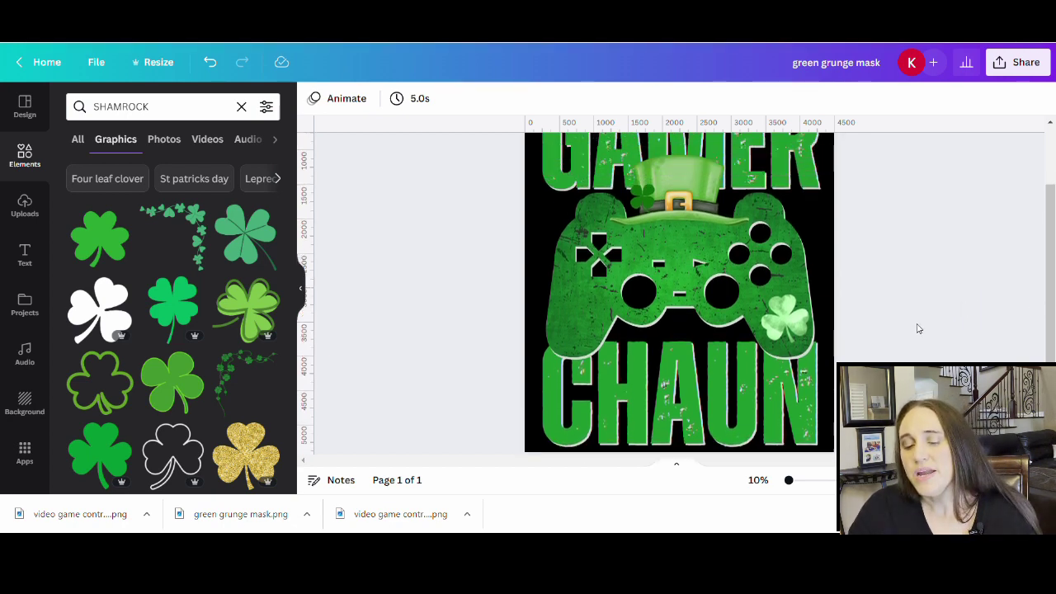
scroll(917, 327, up, 2)
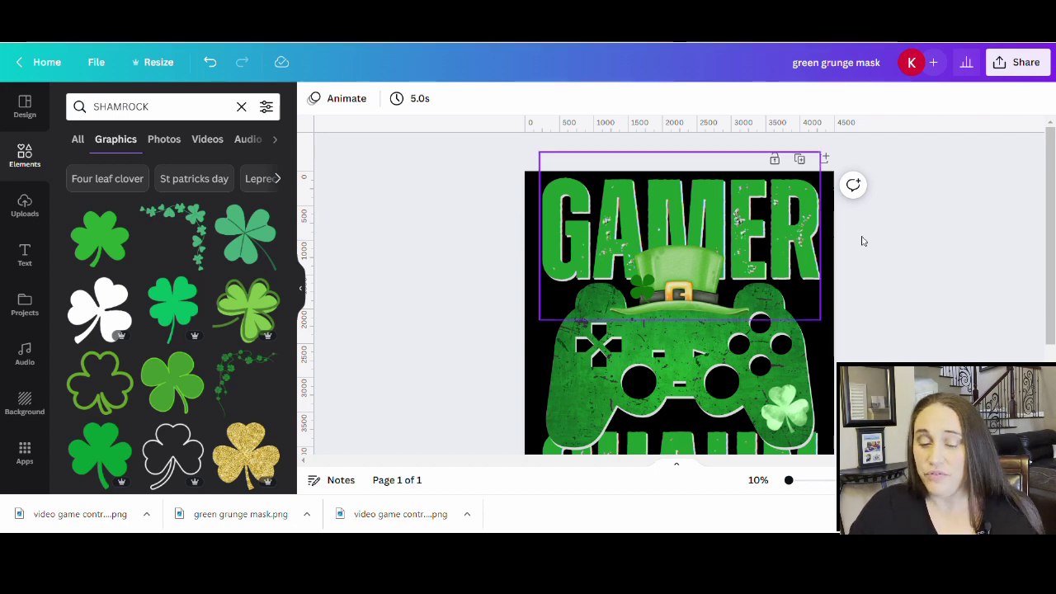
scroll(886, 223, down, 4)
scroll(874, 264, up, 4)
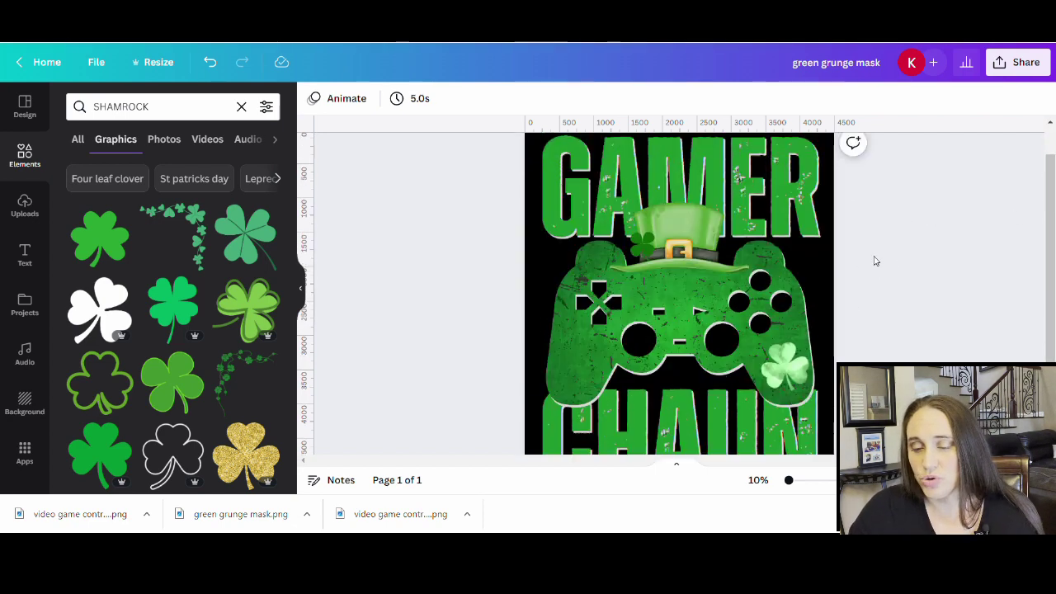
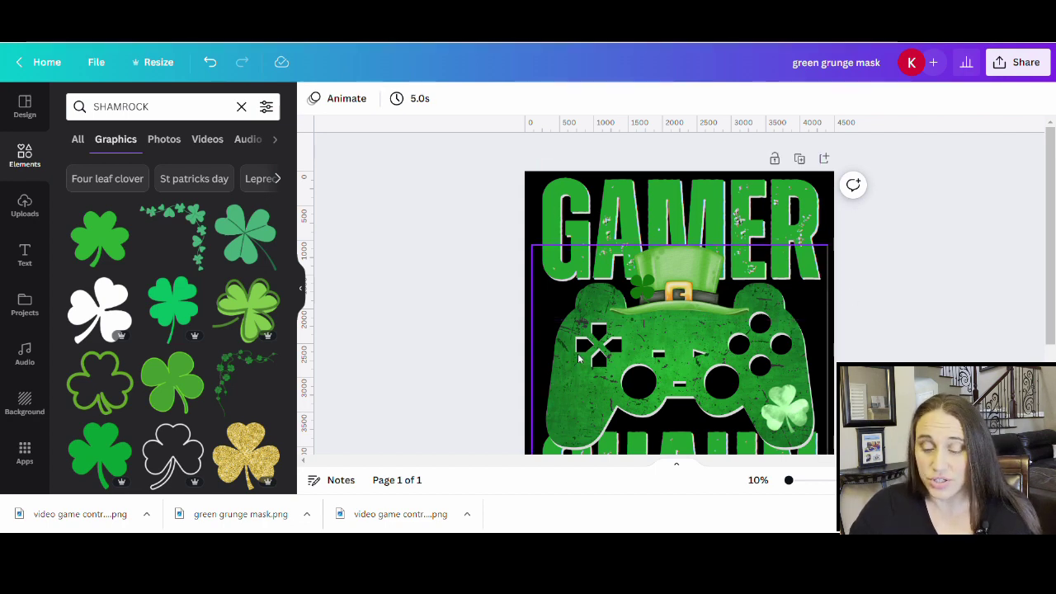
- Adjust the green grunge controller's image settings to brightness -19, saturation 5 and contrast 8
scroll(611, 297, down, 2)
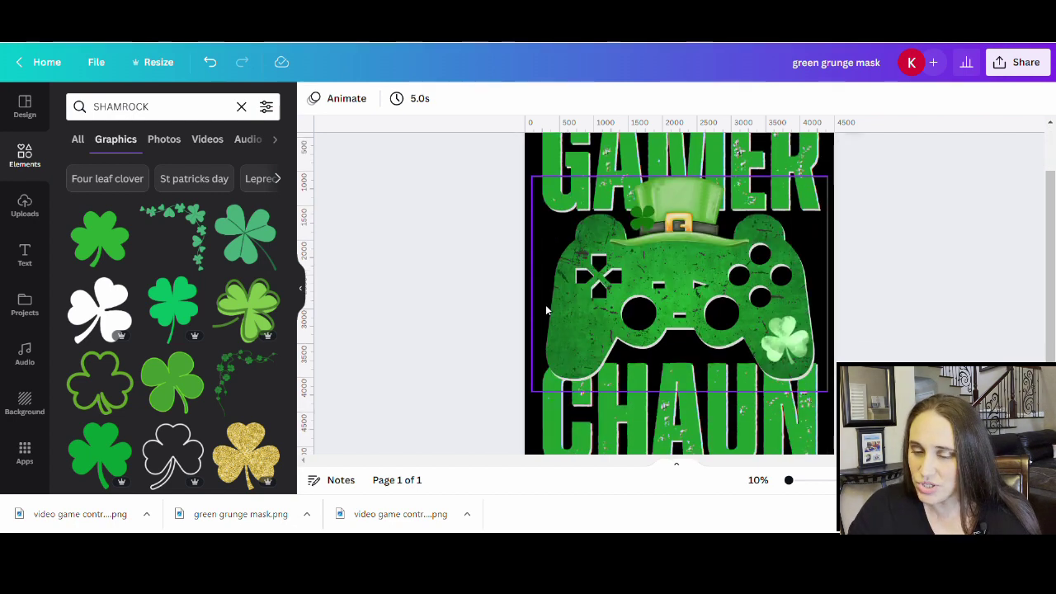
click(538, 259)
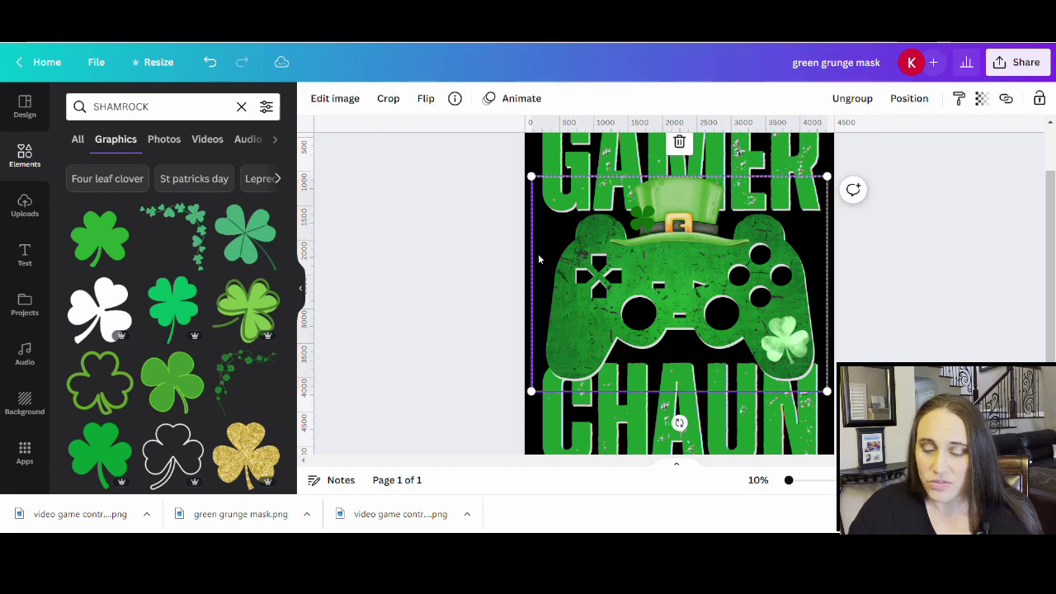
click(330, 101)
scroll(175, 377, down, 2)
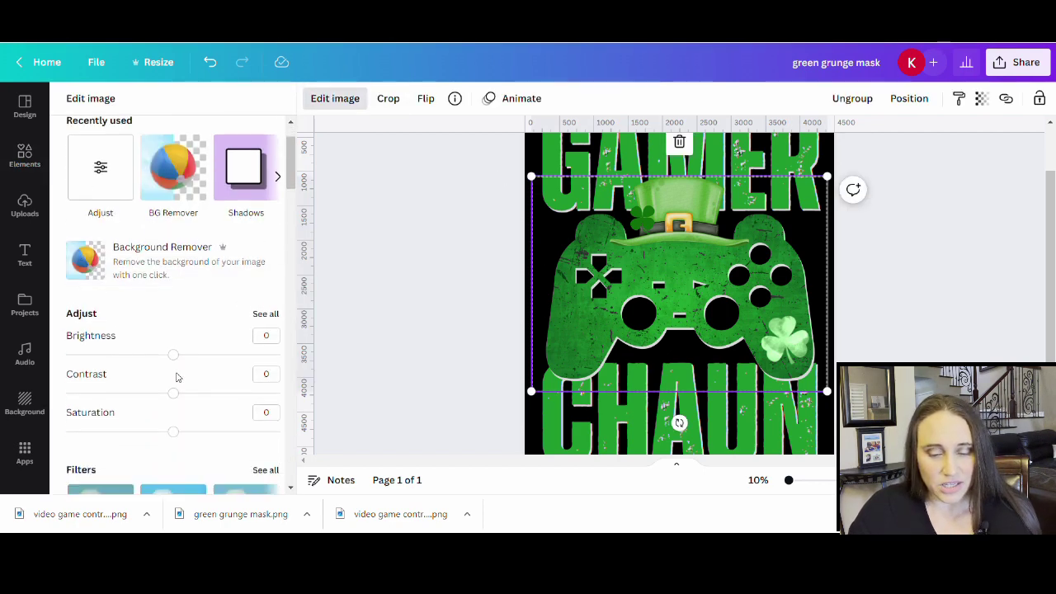
mouse_move(172, 355)
mouse_down()
mouse_move(143, 355)
mouse_move(152, 354)
mouse_up()
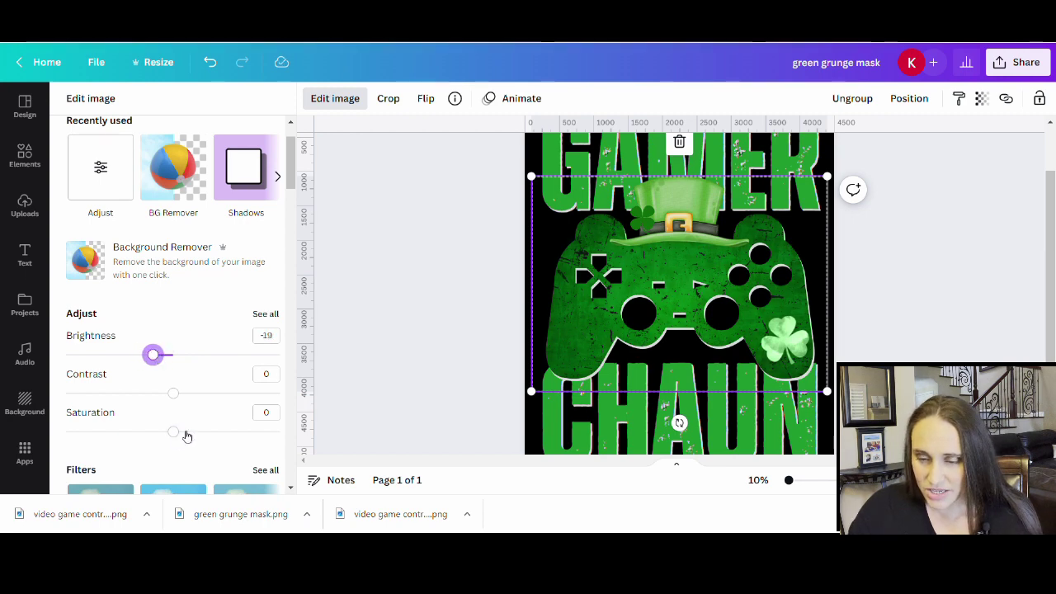
drag(178, 435, 182, 437)
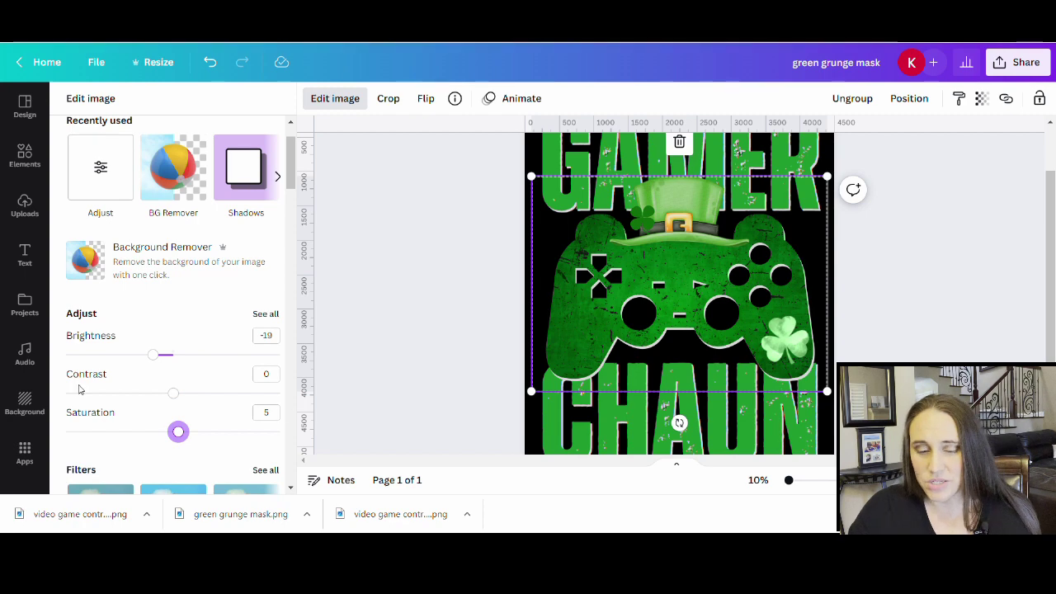
drag(173, 393, 184, 397)
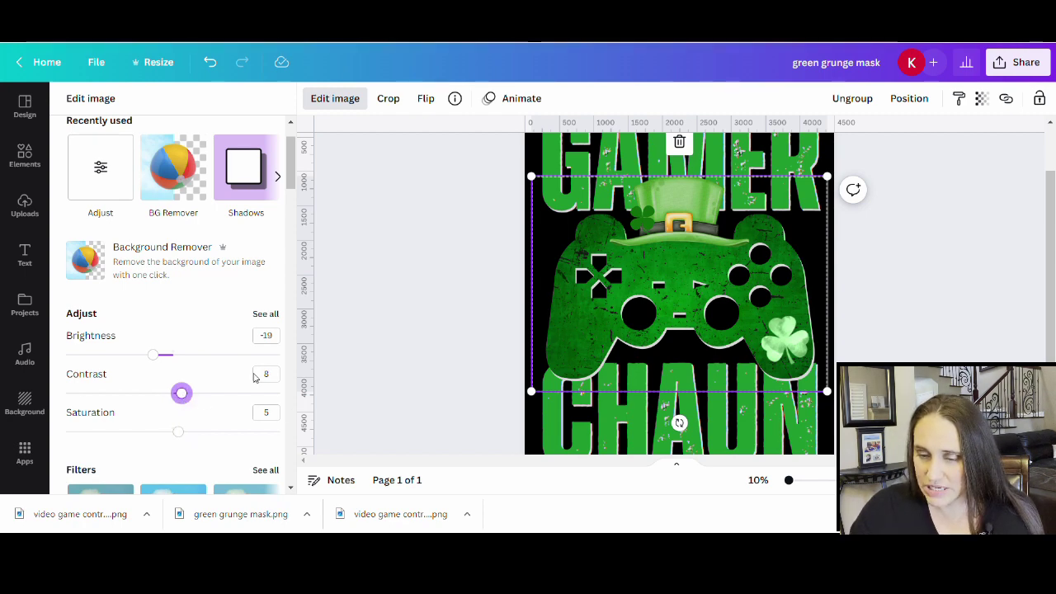
click(391, 339)
scroll(962, 330, up, 2)
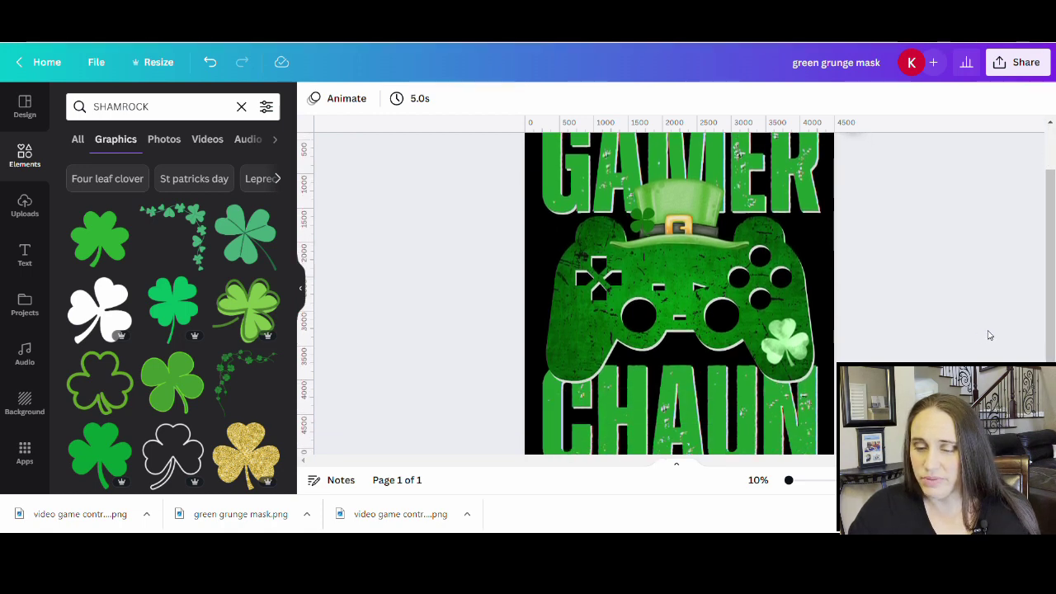
scroll(989, 335, down, 2)
scroll(891, 264, up, 2)
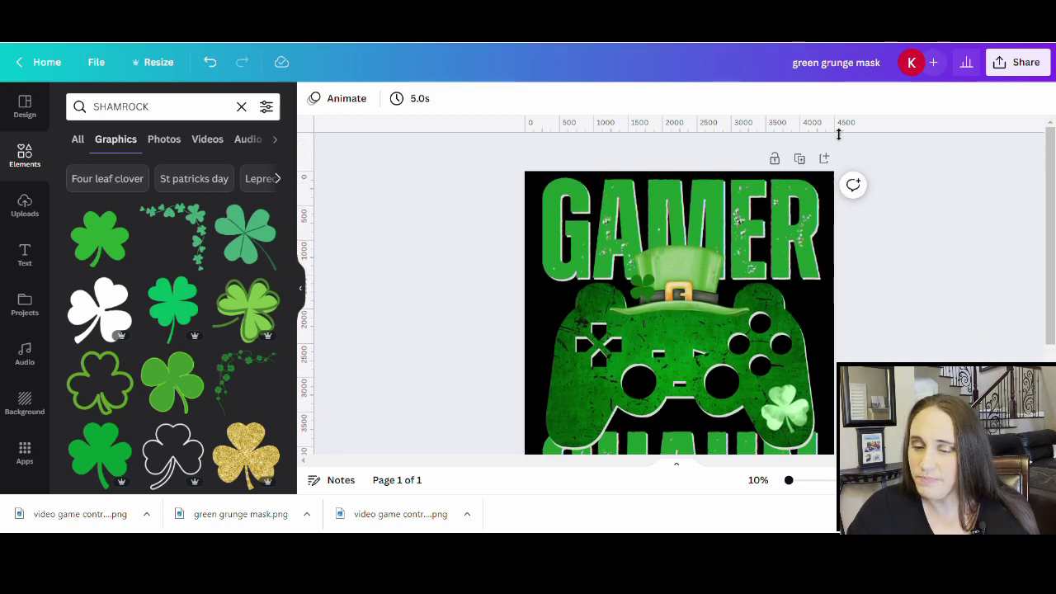